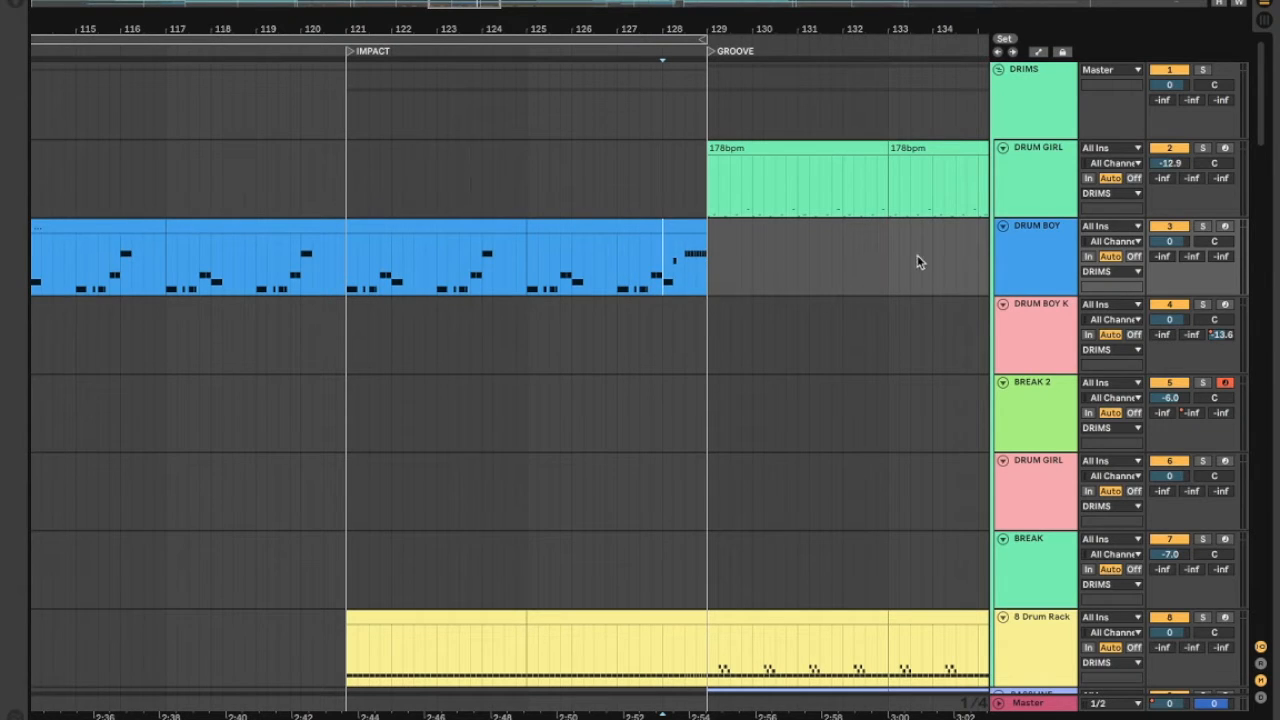
Play the arrangement from the roll at the end of the DRUM BOY track, just before the GROOVE marker.
{"action": "left_click", "coordinate": [697, 266]}
{"action": "key", "text": "space"}
{"action": "key", "text": "space"}
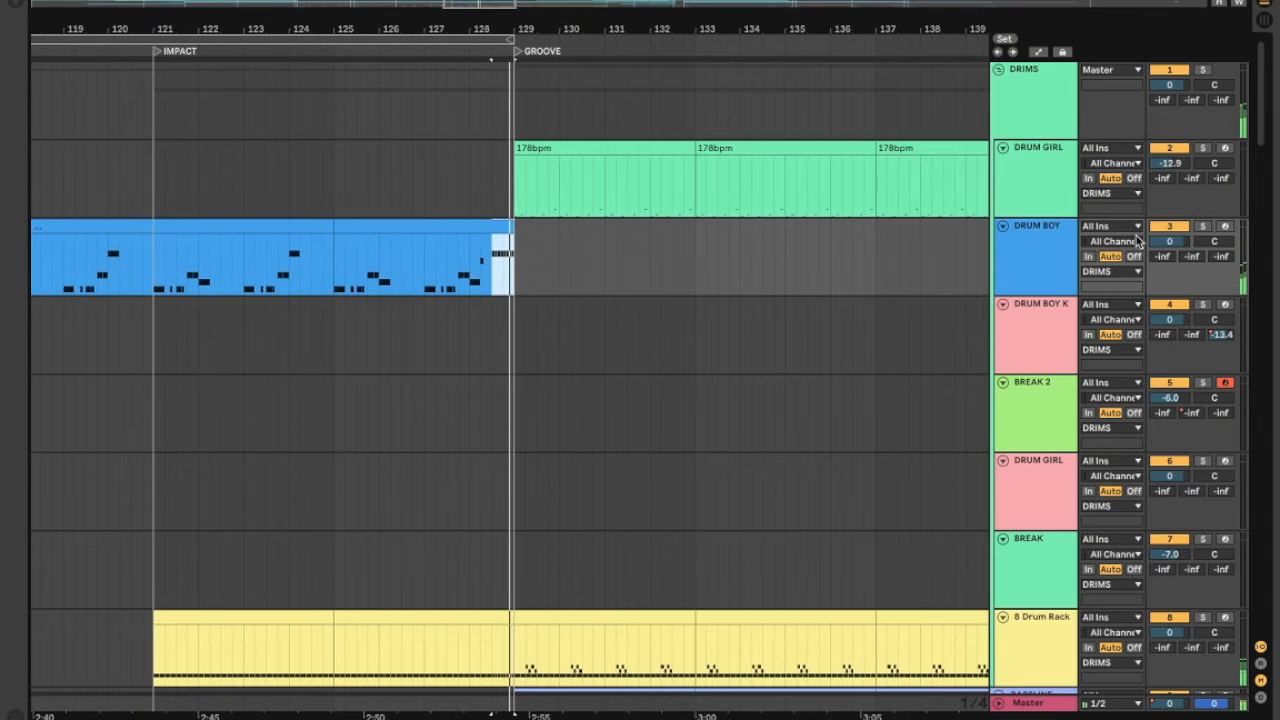
Solo the DRUM BOY track, open its clip at bar 125 to show the notes, and play it.
{"action": "left_click", "coordinate": [1203, 227]}
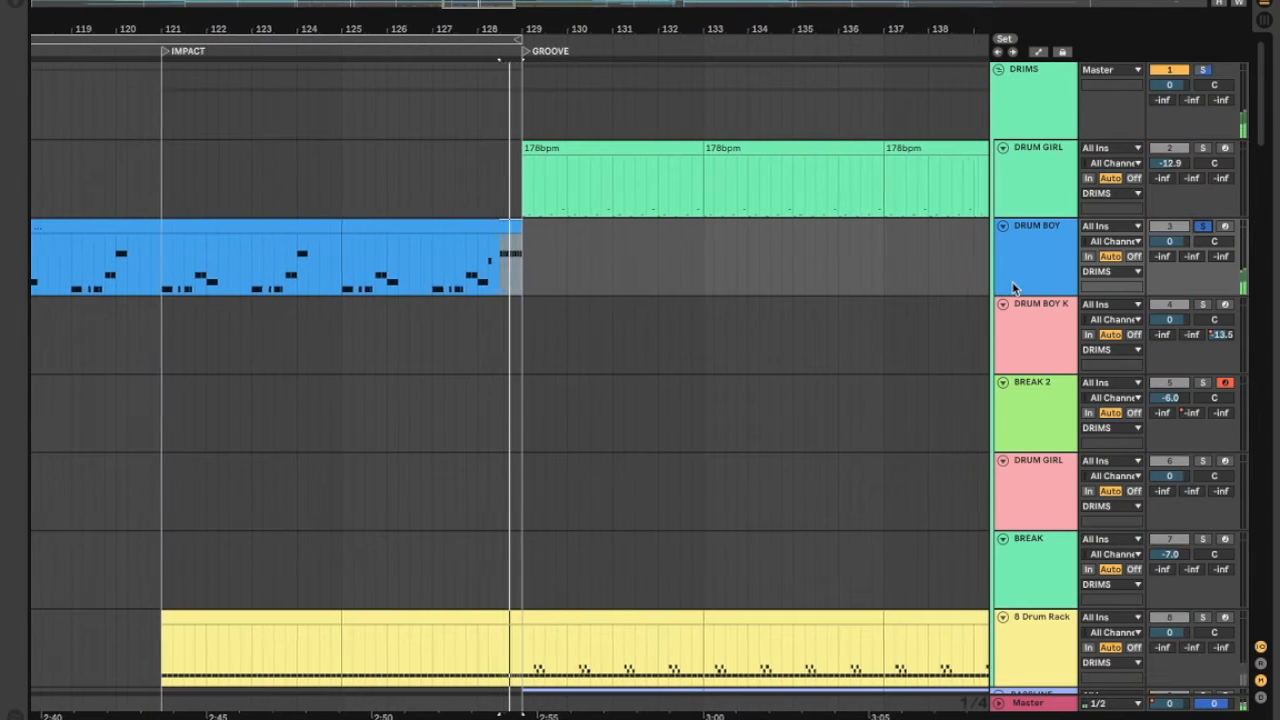
{"action": "double_click", "coordinate": [466, 225]}
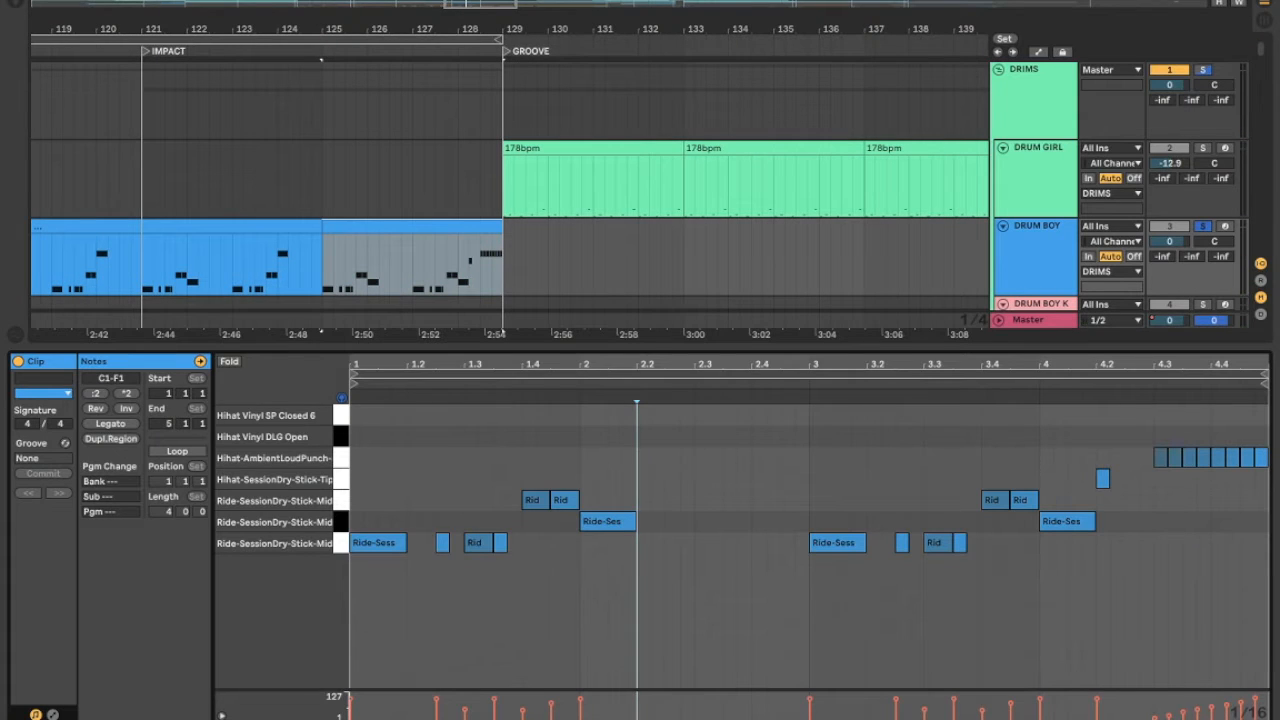
{"action": "key", "text": "space"}
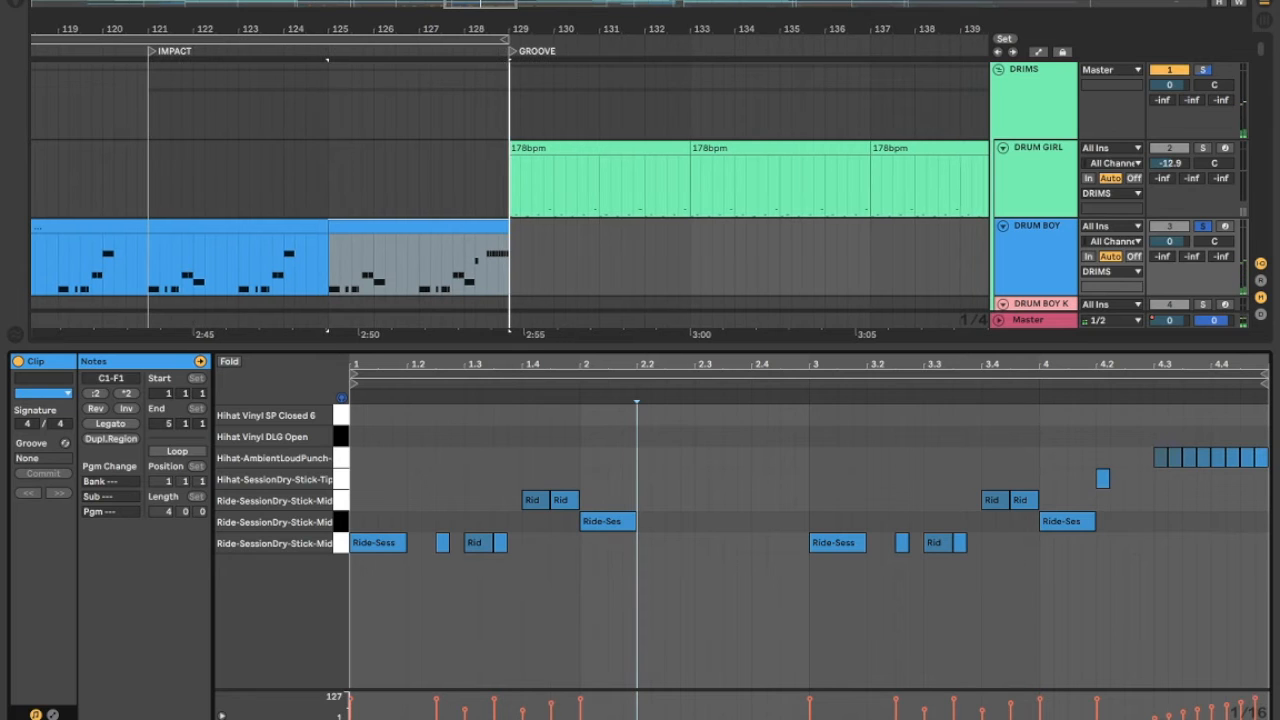
Close the note editor and examine the other tracks around the IMPACT and GROOVE markers, including the roll ending the DRUM BOY part.
{"action": "key", "text": "super+alt+l"}
{"action": "scroll", "coordinate": [1054, 545], "scroll_direction": "down", "scroll_amount": 15}
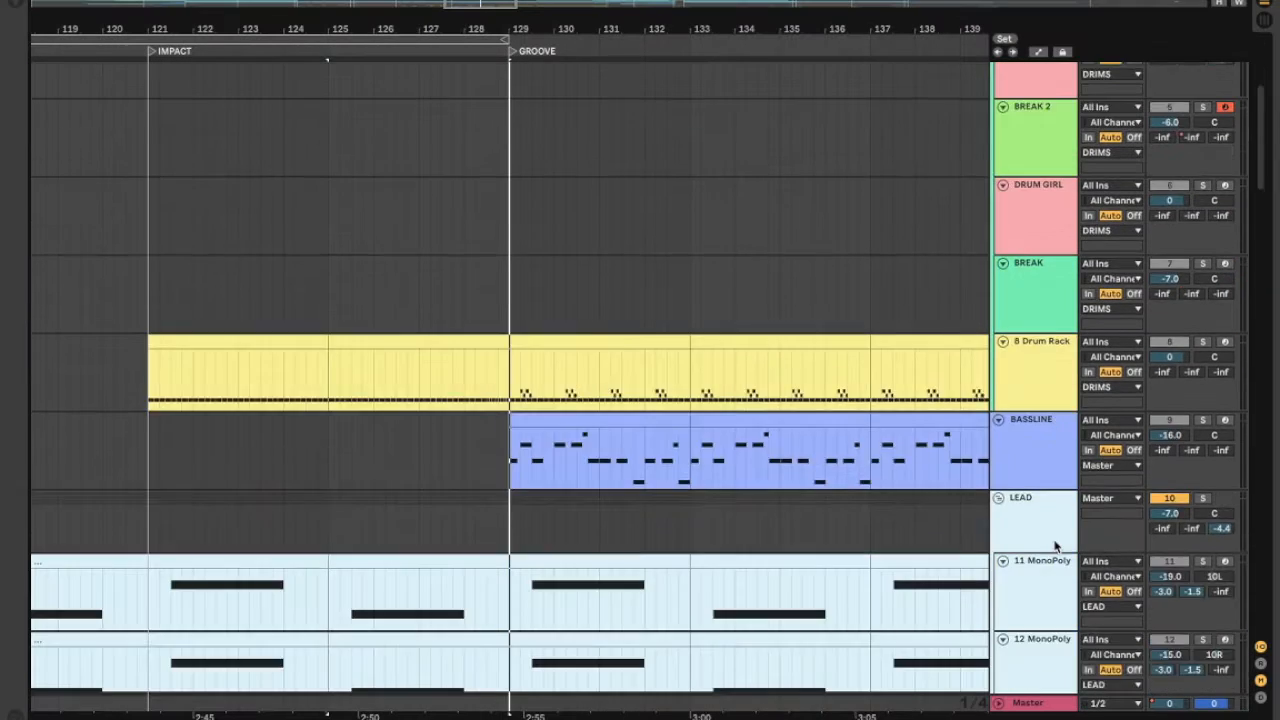
{"action": "scroll", "coordinate": [1054, 545], "scroll_direction": "up", "scroll_amount": 13}
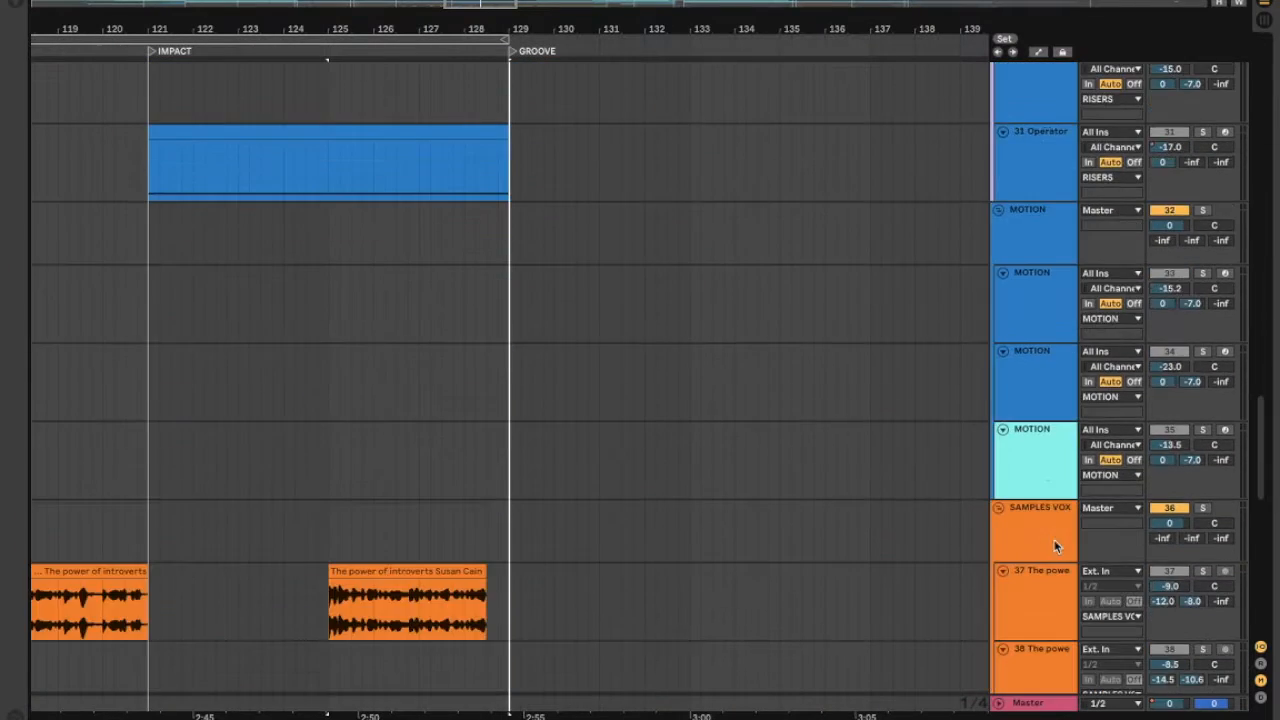
{"action": "scroll", "coordinate": [1035, 413], "scroll_direction": "up", "scroll_amount": 3}
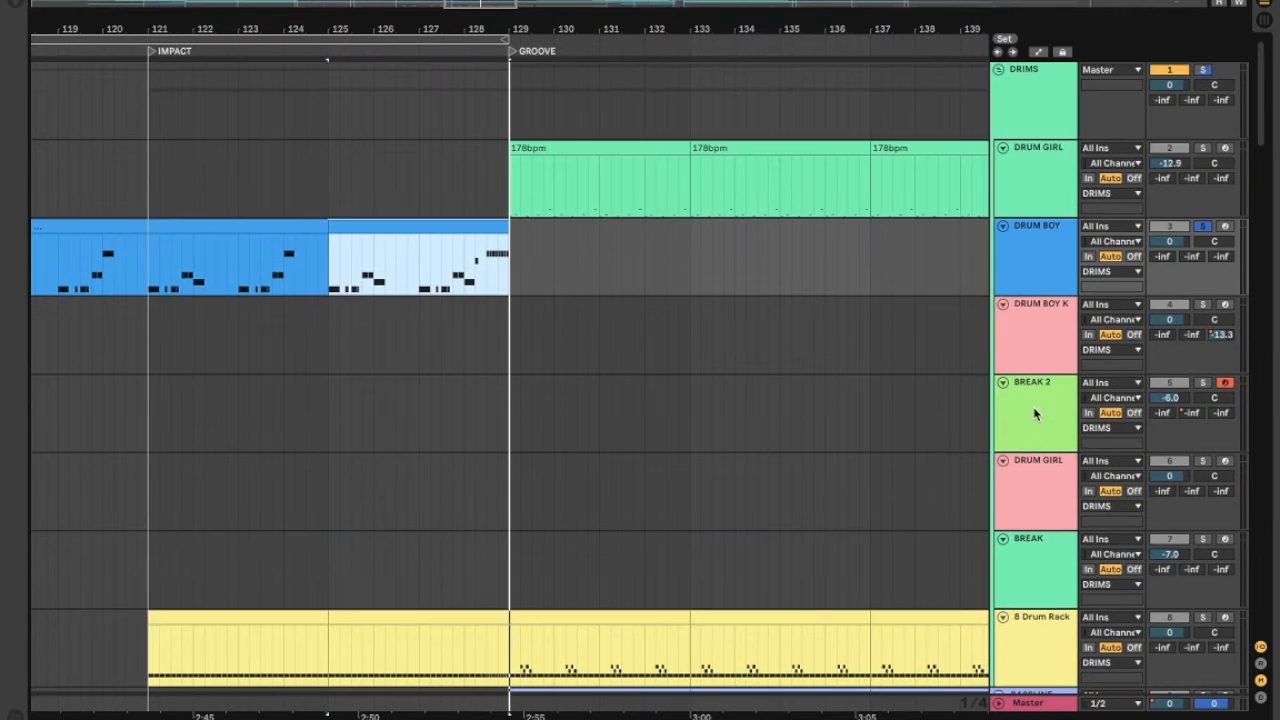
{"action": "left_click", "coordinate": [487, 272]}
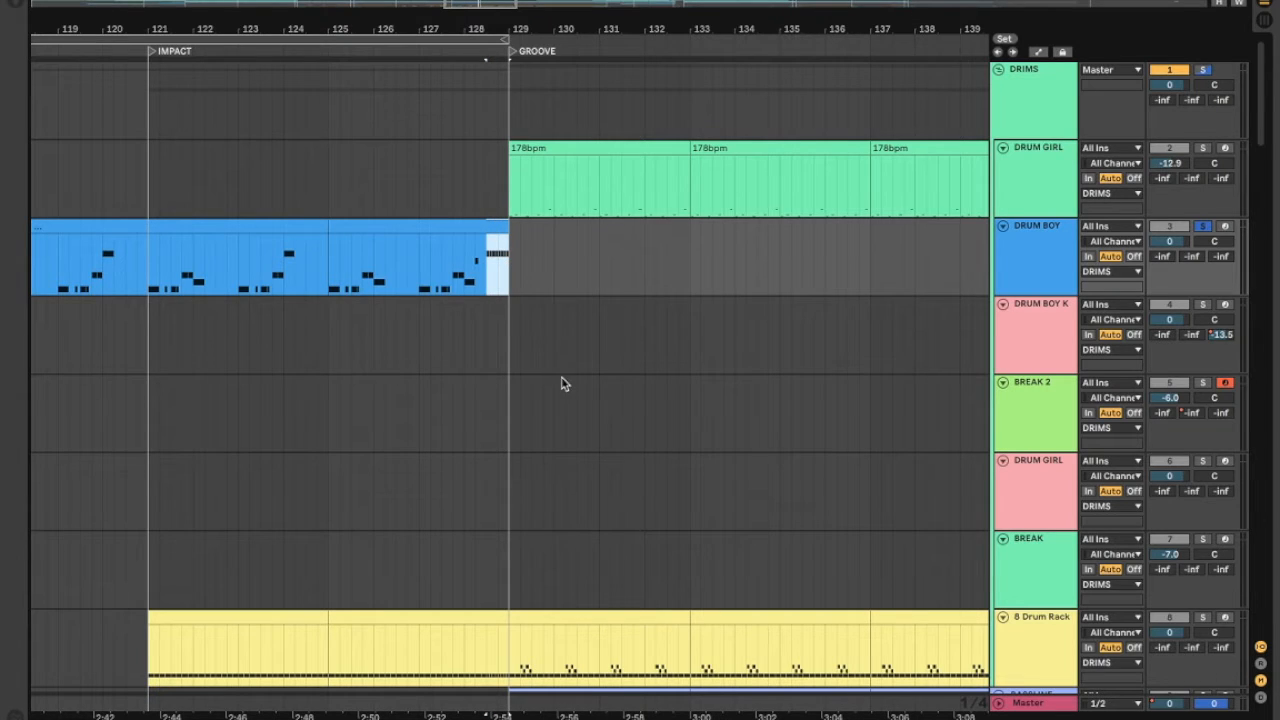
{"action": "scroll", "coordinate": [494, 297], "scroll_direction": "down", "scroll_amount": 15}
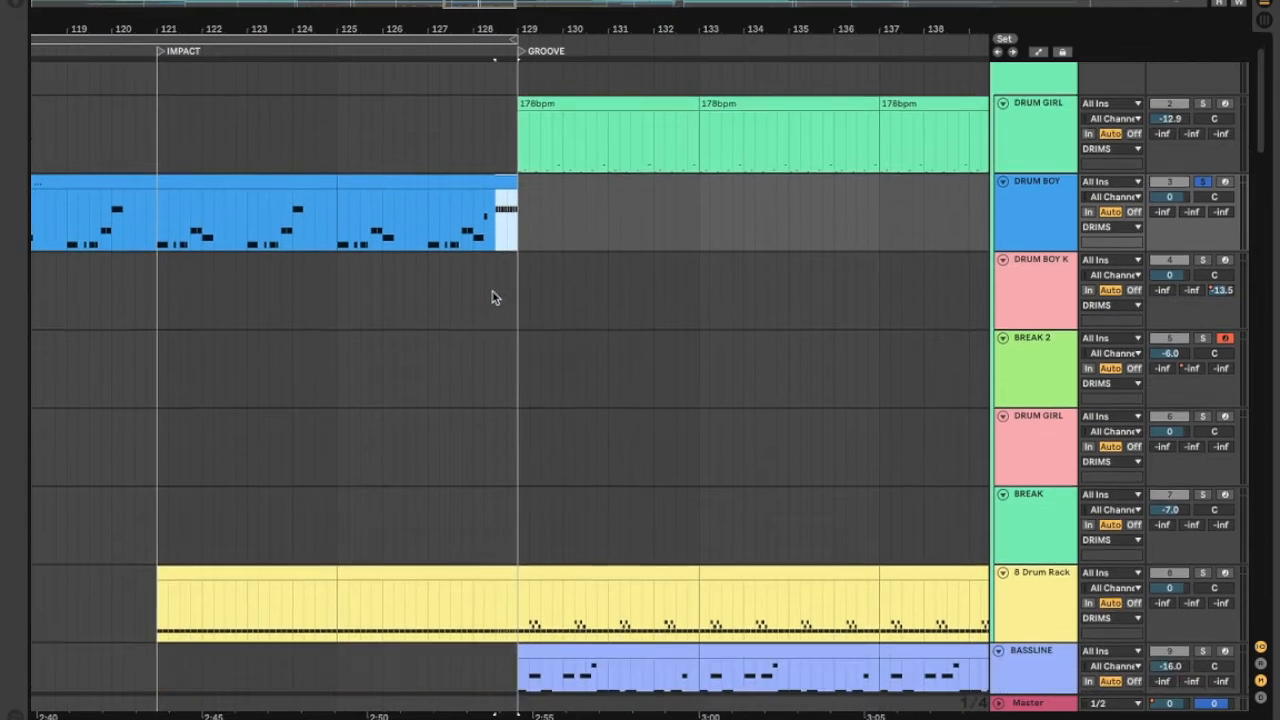
{"action": "scroll", "coordinate": [540, 420], "scroll_direction": "down", "scroll_amount": 3}
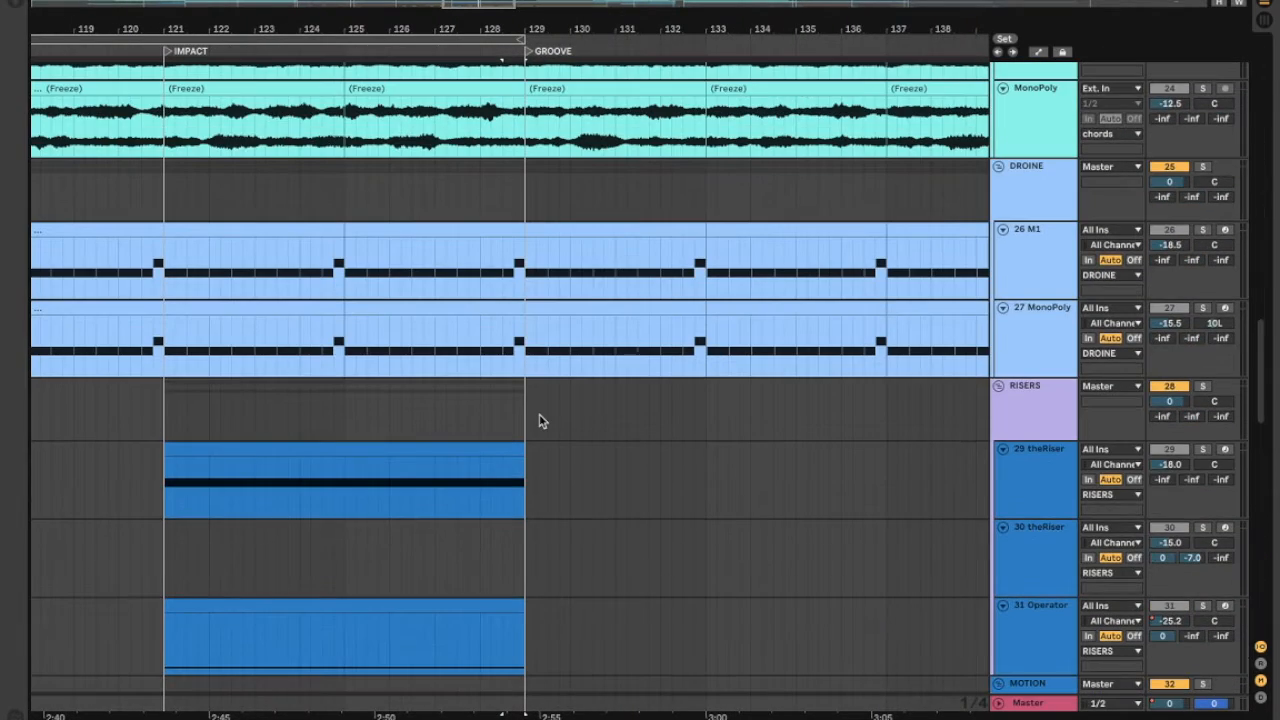
{"action": "scroll", "coordinate": [603, 306], "scroll_direction": "up", "scroll_amount": 15}
{"action": "scroll", "coordinate": [470, 212], "scroll_direction": "up", "scroll_amount": 5}
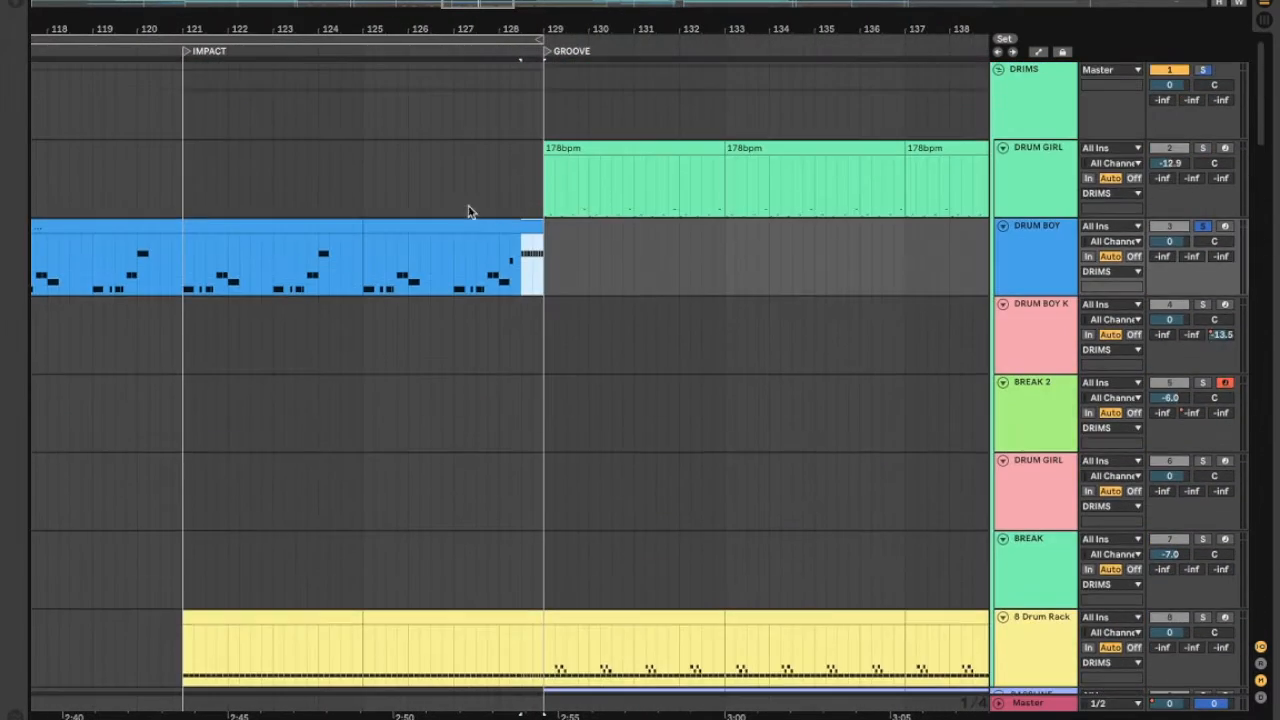
Unsolo DRUM BOY and play from its clip at bar 121 into the GROOVE section, examining the bassline, lead and melody tracks.
{"action": "left_click", "coordinate": [288, 232]}
{"action": "left_click", "coordinate": [1199, 228]}
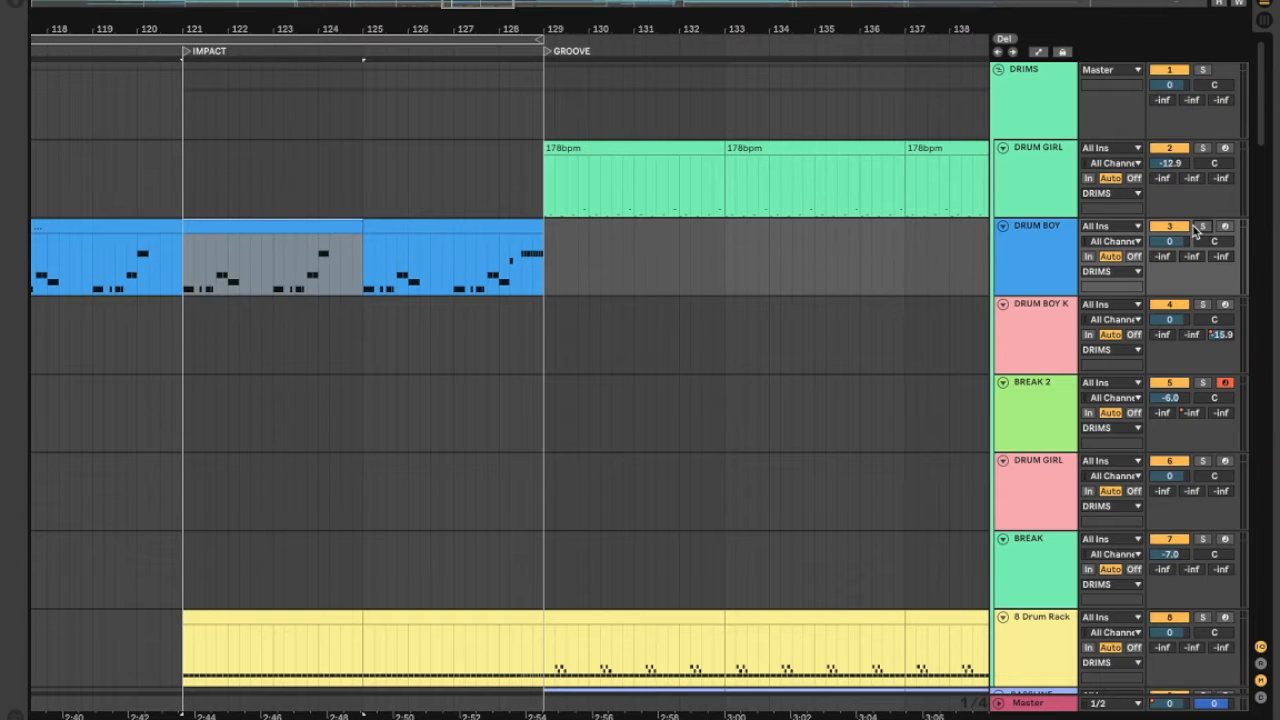
{"action": "key", "text": "space"}
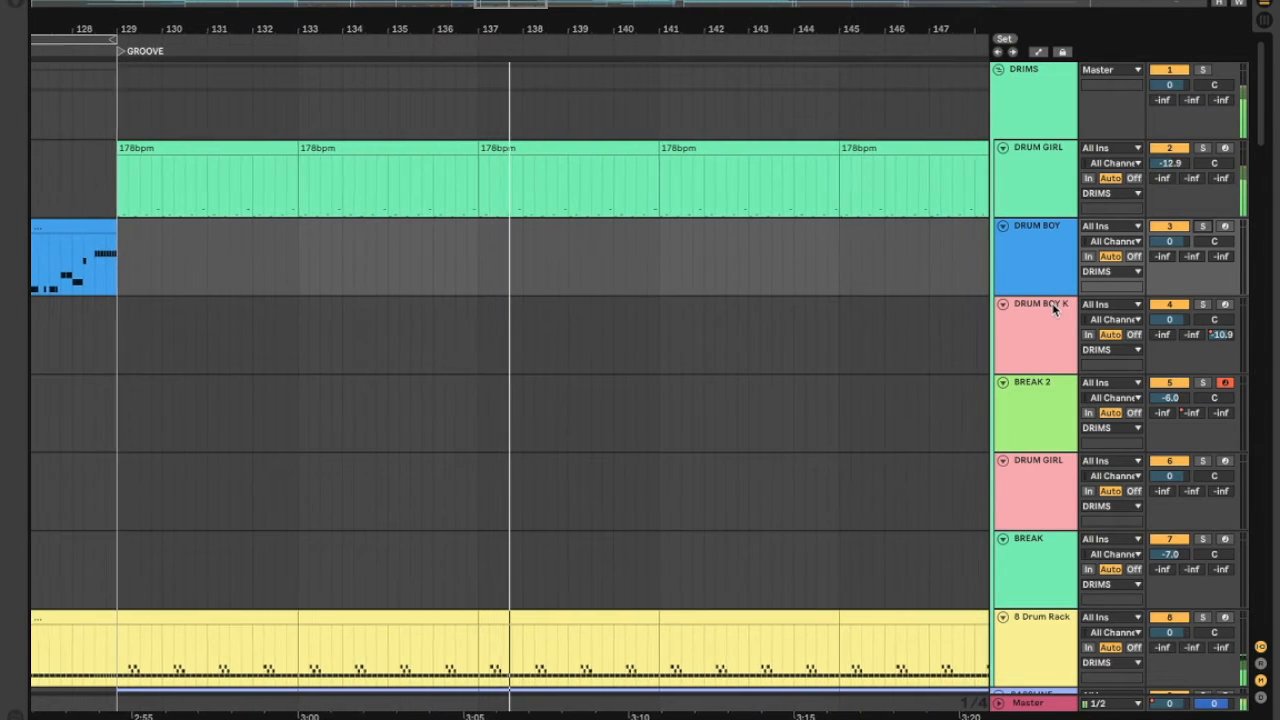
{"action": "scroll", "coordinate": [1052, 357], "scroll_direction": "down", "scroll_amount": 10}
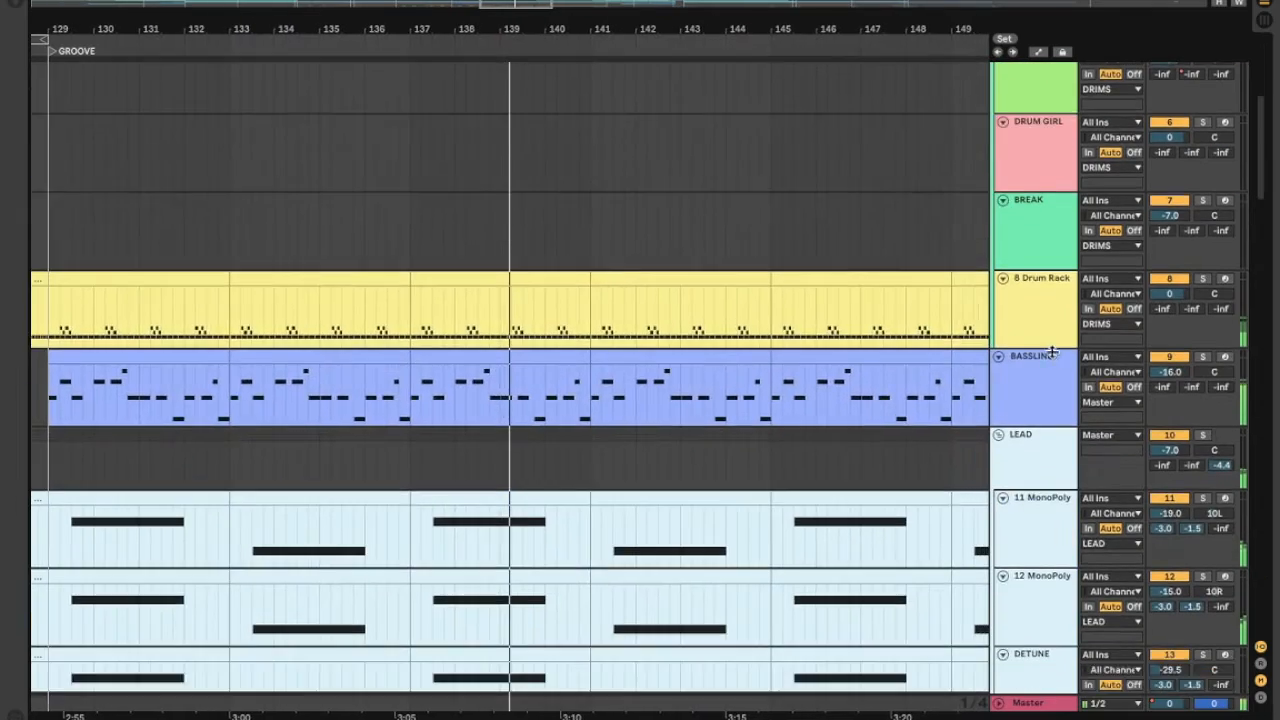
{"action": "scroll", "coordinate": [1052, 357], "scroll_direction": "up", "scroll_amount": 1}
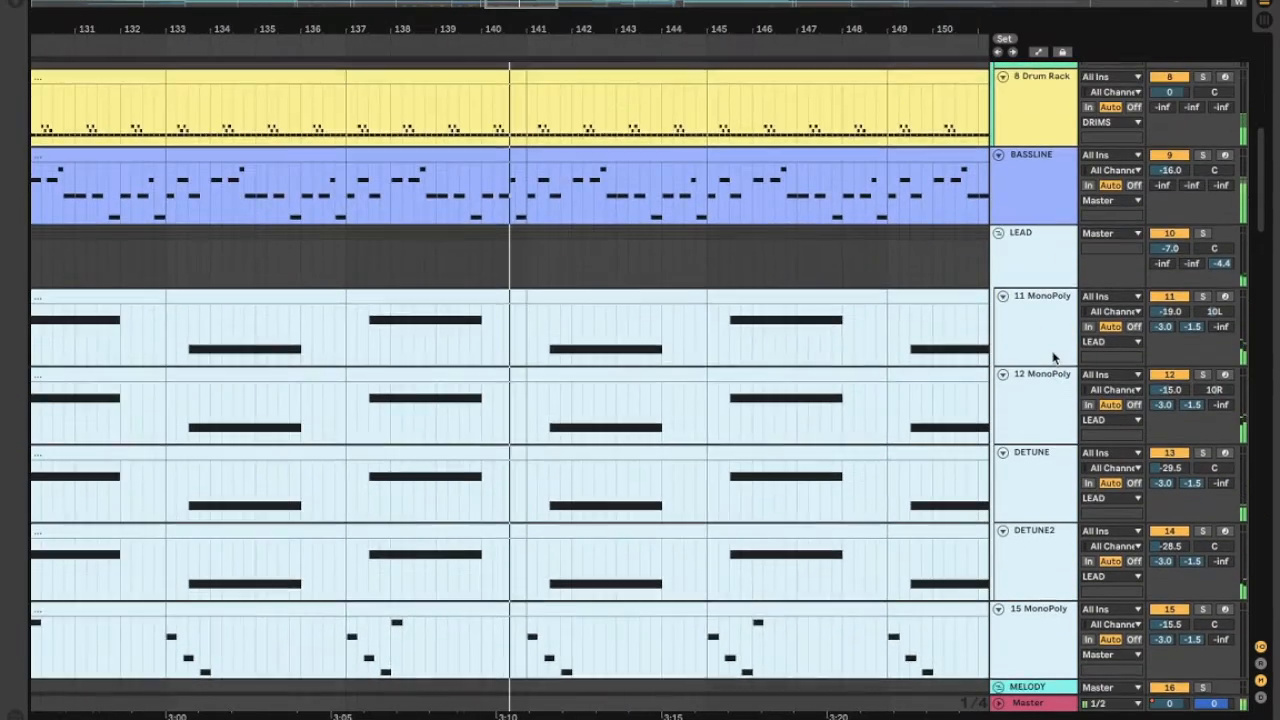
{"action": "scroll", "coordinate": [1052, 357], "scroll_direction": "down", "scroll_amount": 5}
{"action": "scroll", "coordinate": [1052, 357], "scroll_direction": "down", "scroll_amount": 6}
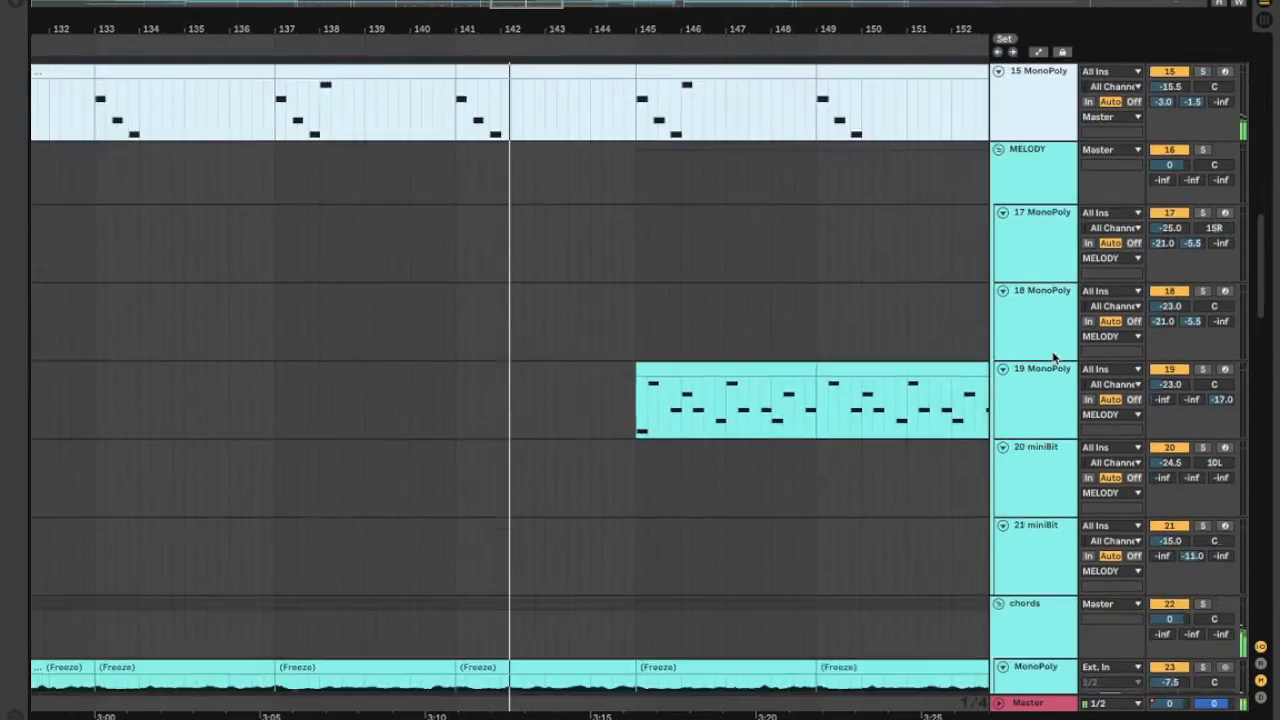
{"action": "scroll", "coordinate": [1052, 357], "scroll_direction": "down", "scroll_amount": 2}
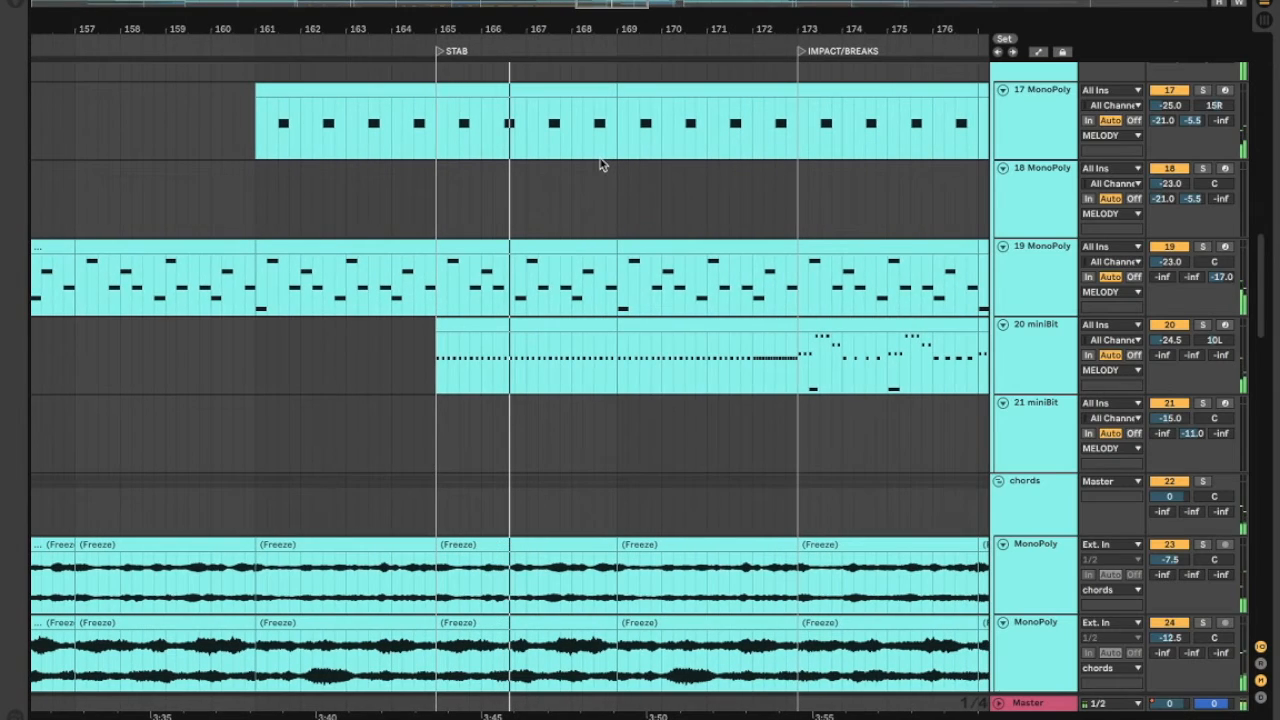
Loop the first 178bpm clip at the GROOVE marker on the top DRUM GIRL track and solo that track.
{"action": "scroll", "coordinate": [600, 164], "scroll_direction": "up", "scroll_amount": 3}
{"action": "scroll", "coordinate": [600, 164], "scroll_direction": "up", "scroll_amount": 15}
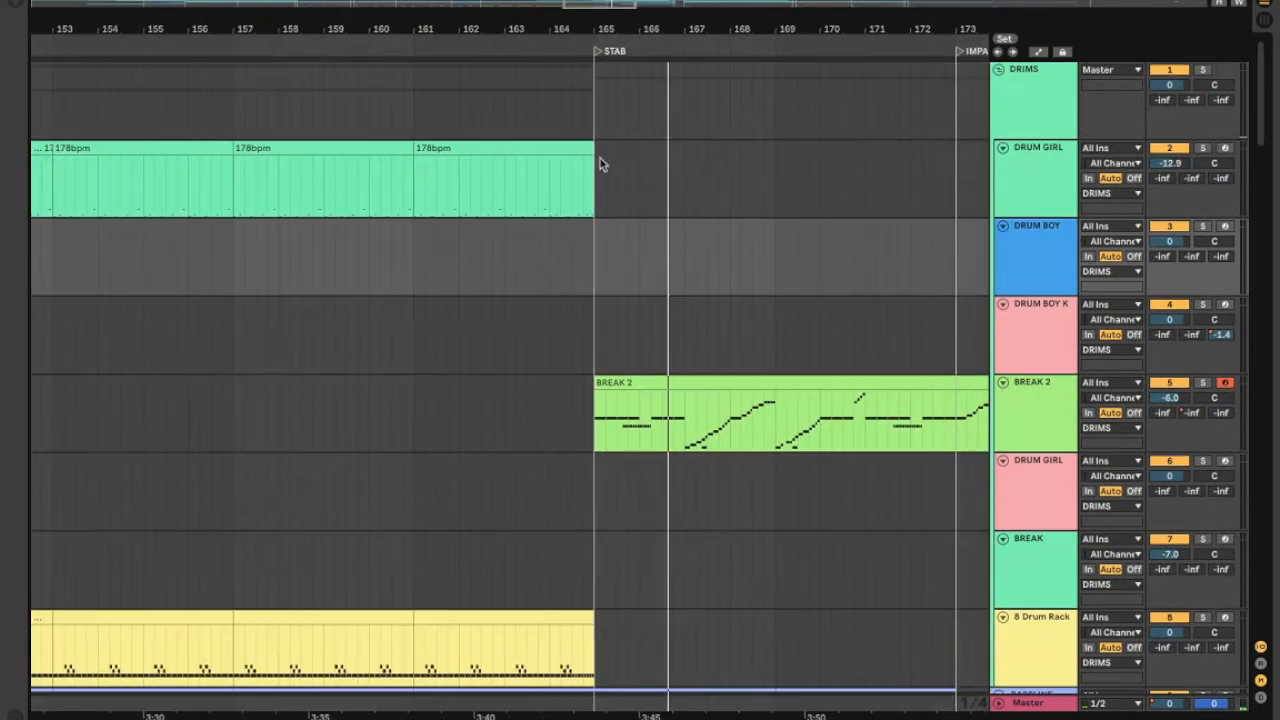
{"action": "scroll", "coordinate": [601, 164], "scroll_direction": "right", "scroll_amount": 1}
{"action": "scroll", "coordinate": [527, 350], "scroll_direction": "left", "scroll_amount": 20}
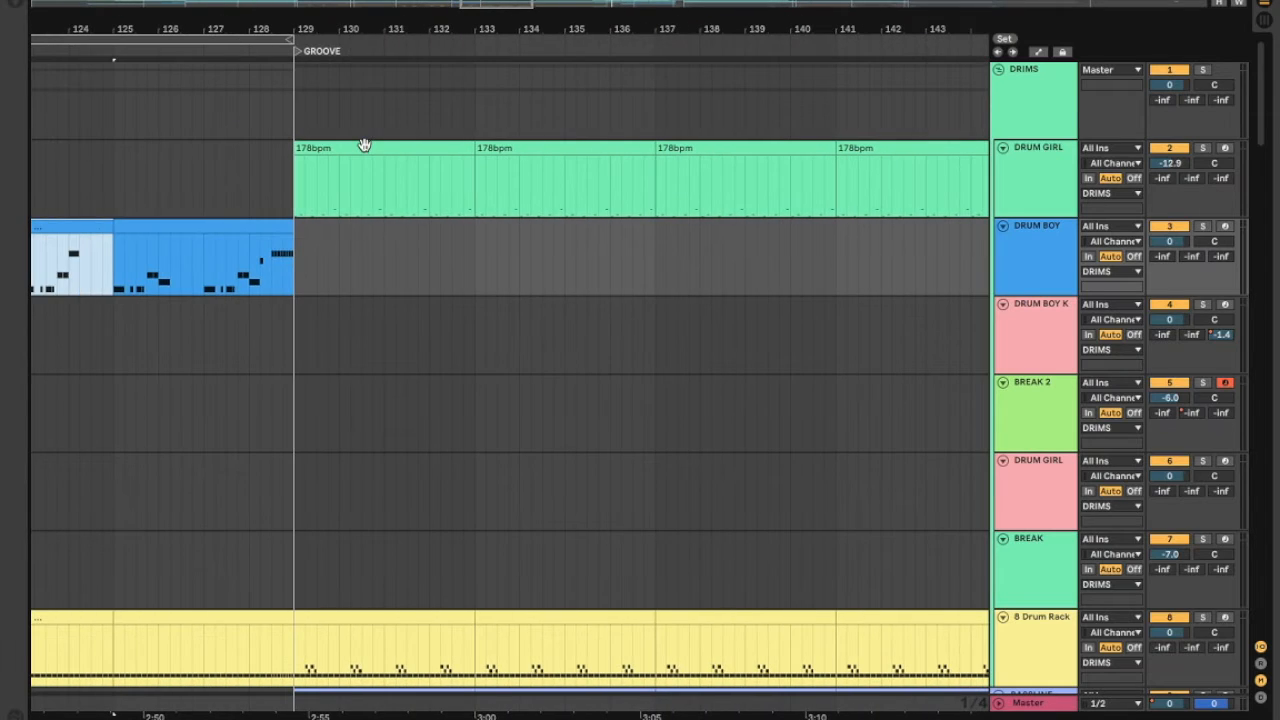
{"action": "left_click", "coordinate": [364, 146]}
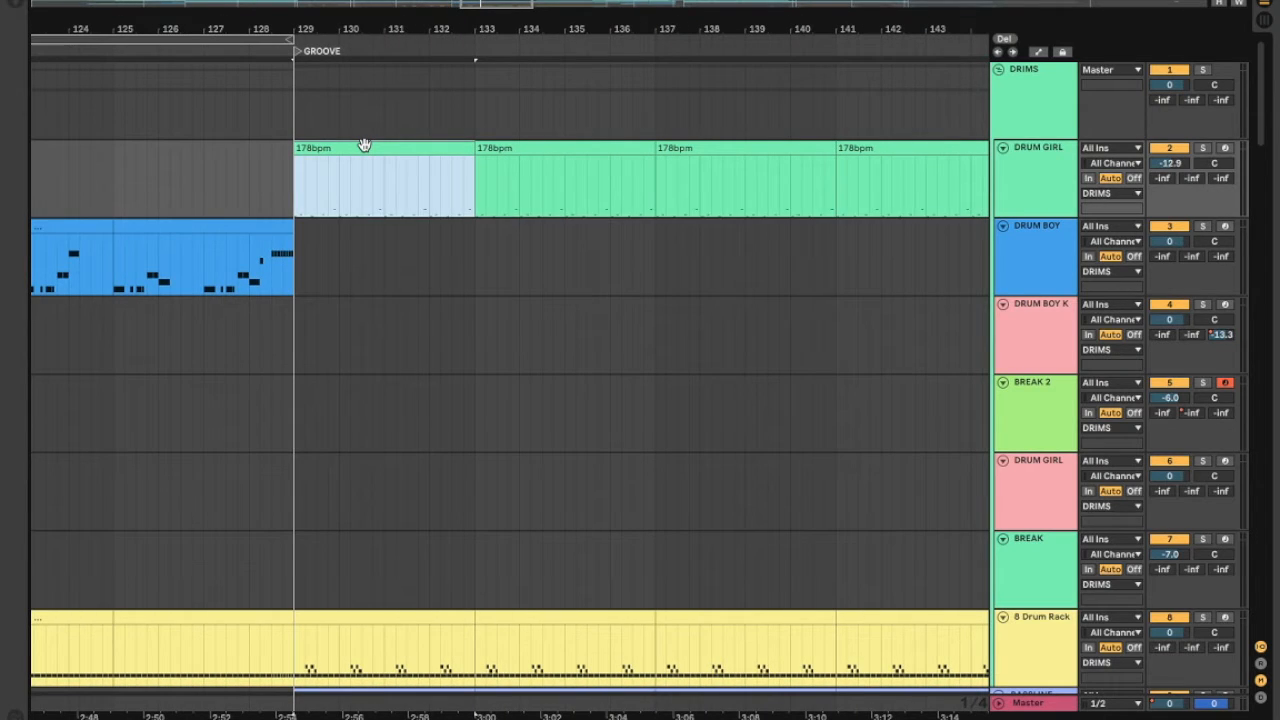
{"action": "key", "text": "ctrl+l"}
{"action": "left_click", "coordinate": [1203, 148]}
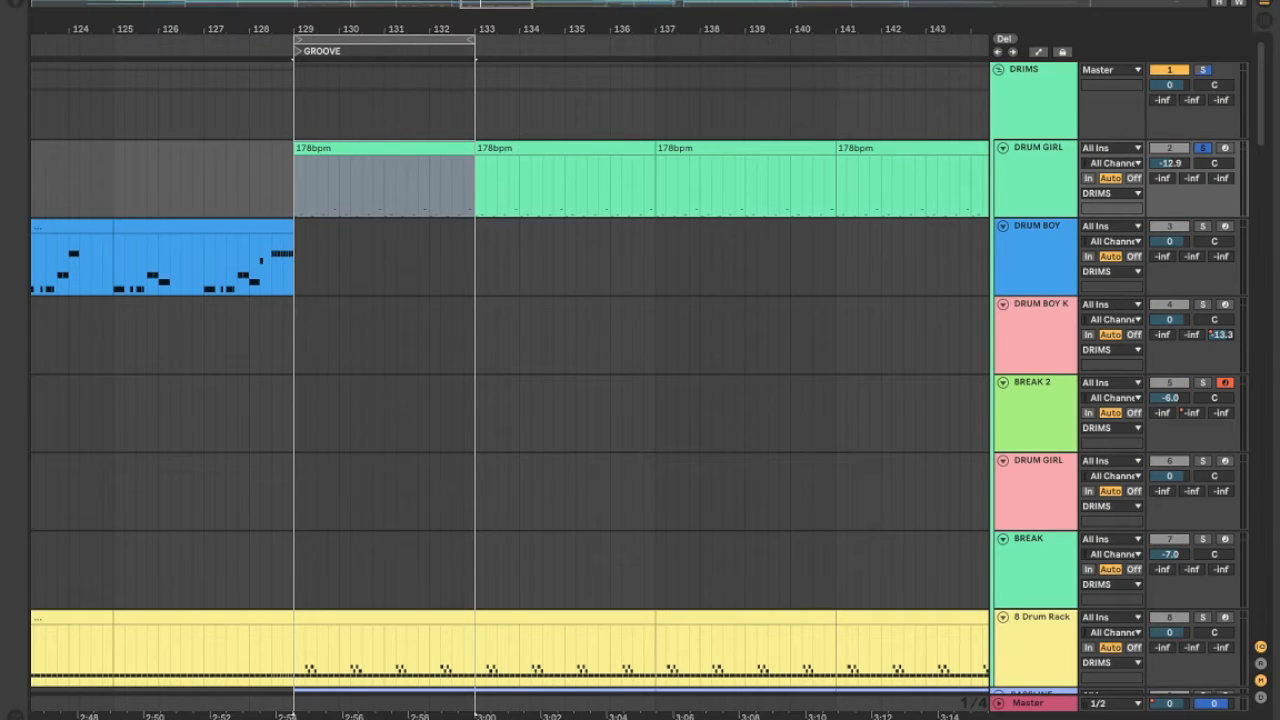
Play the looped 178bpm clip on the soloed DRUM GIRL track.
{"action": "key", "text": "Return"}
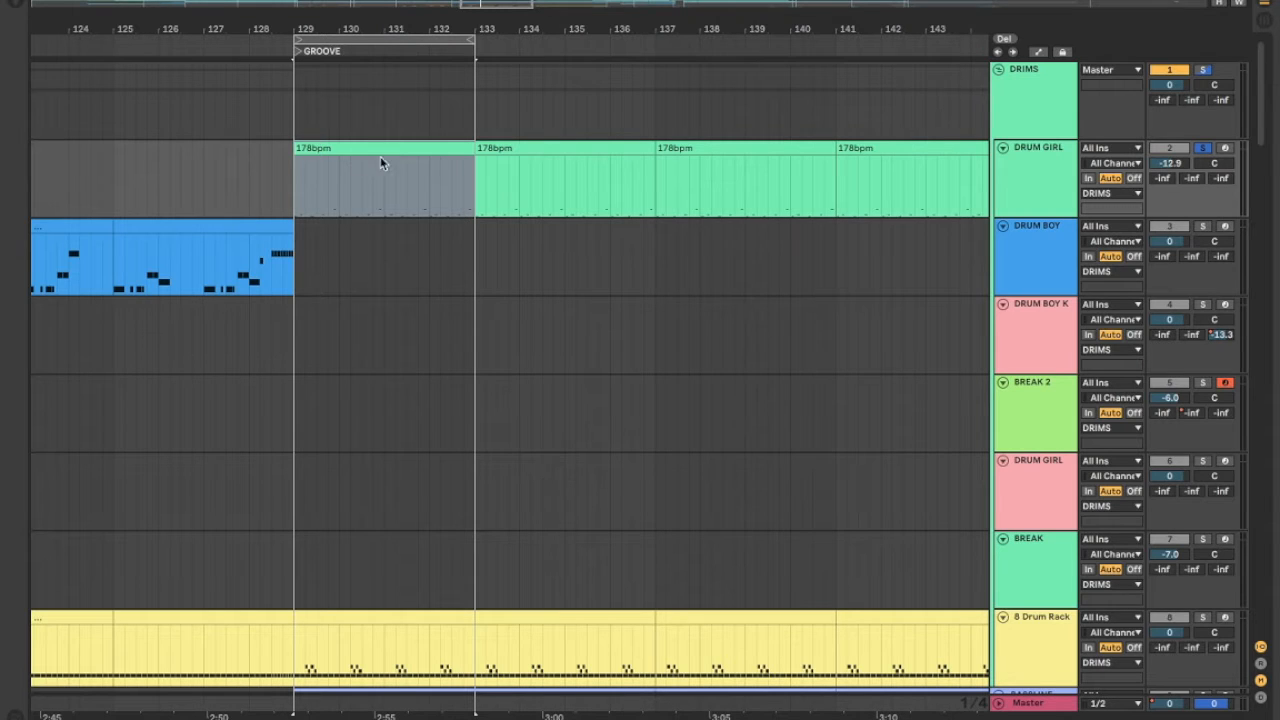
{"action": "scroll", "coordinate": [386, 163], "scroll_direction": "left", "scroll_amount": 5}
{"action": "key", "text": "space"}
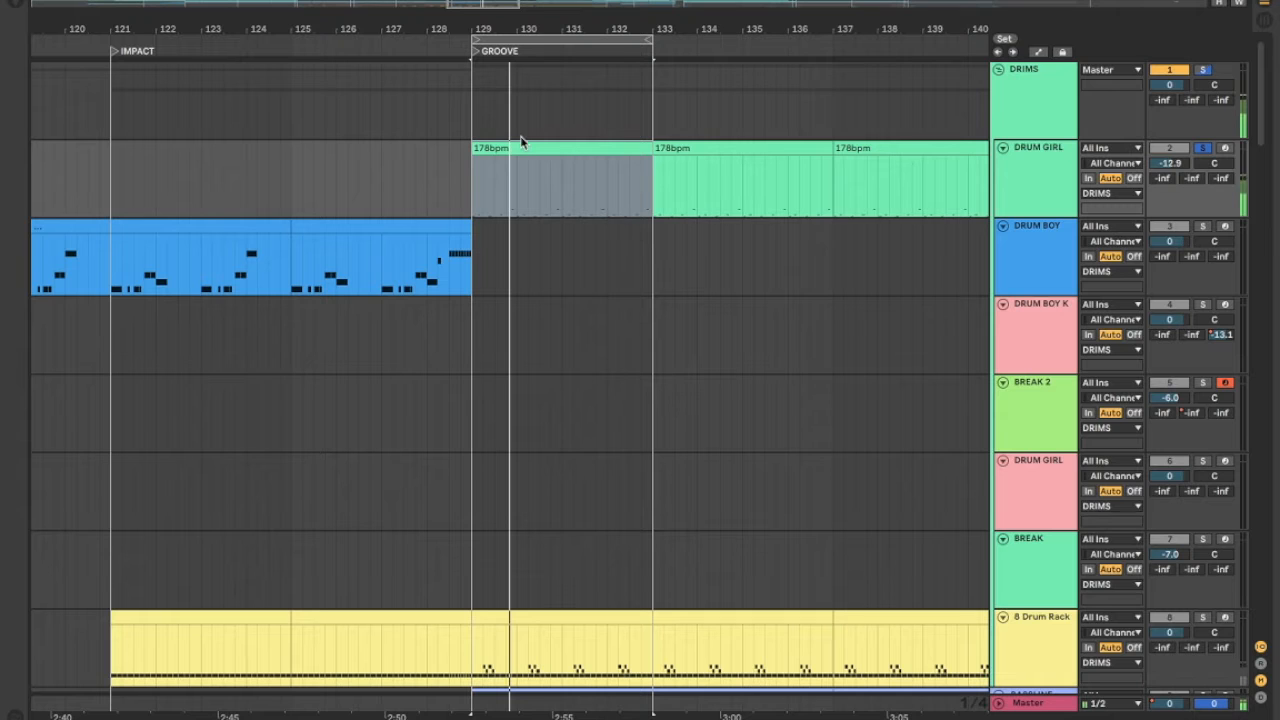
{"action": "key", "text": "super+z"}
Copy the 176bpm clip at bar 81 on the DRUM GIRL track to bar 125, directly before the GROOVE marker.
{"action": "scroll", "coordinate": [449, 180], "scroll_direction": "left", "scroll_amount": 15}
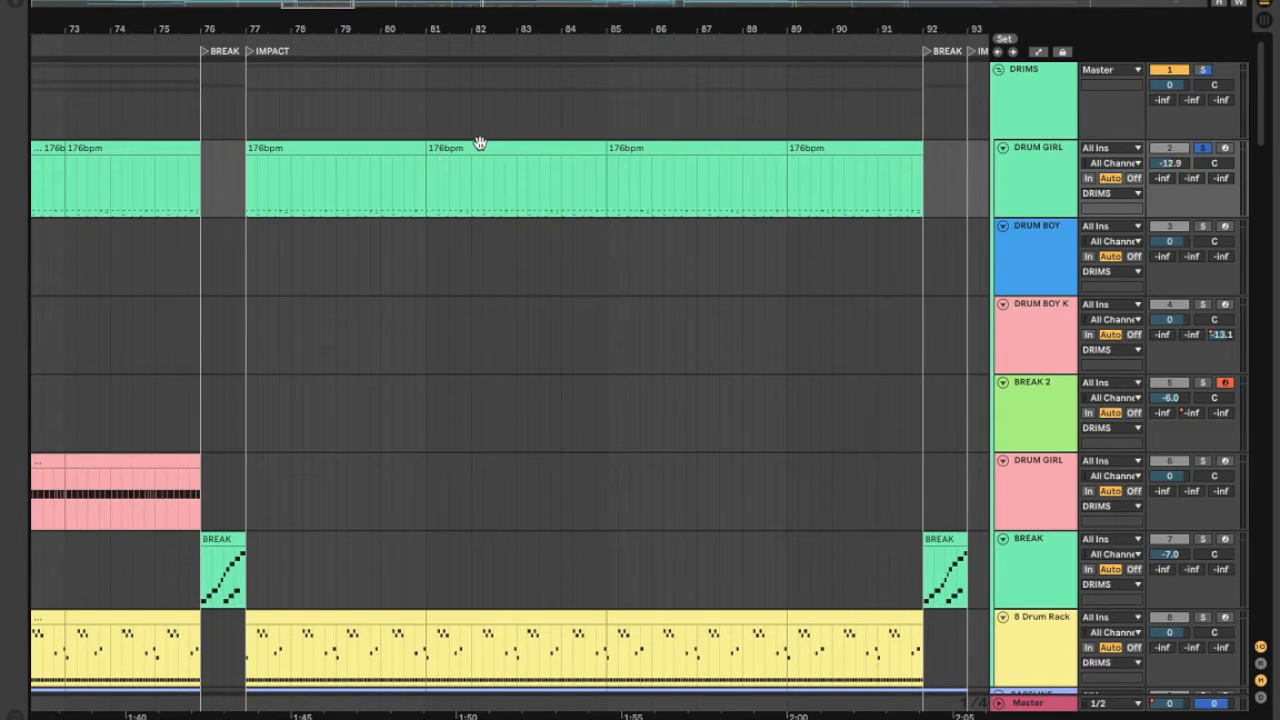
{"action": "left_click", "coordinate": [480, 143]}
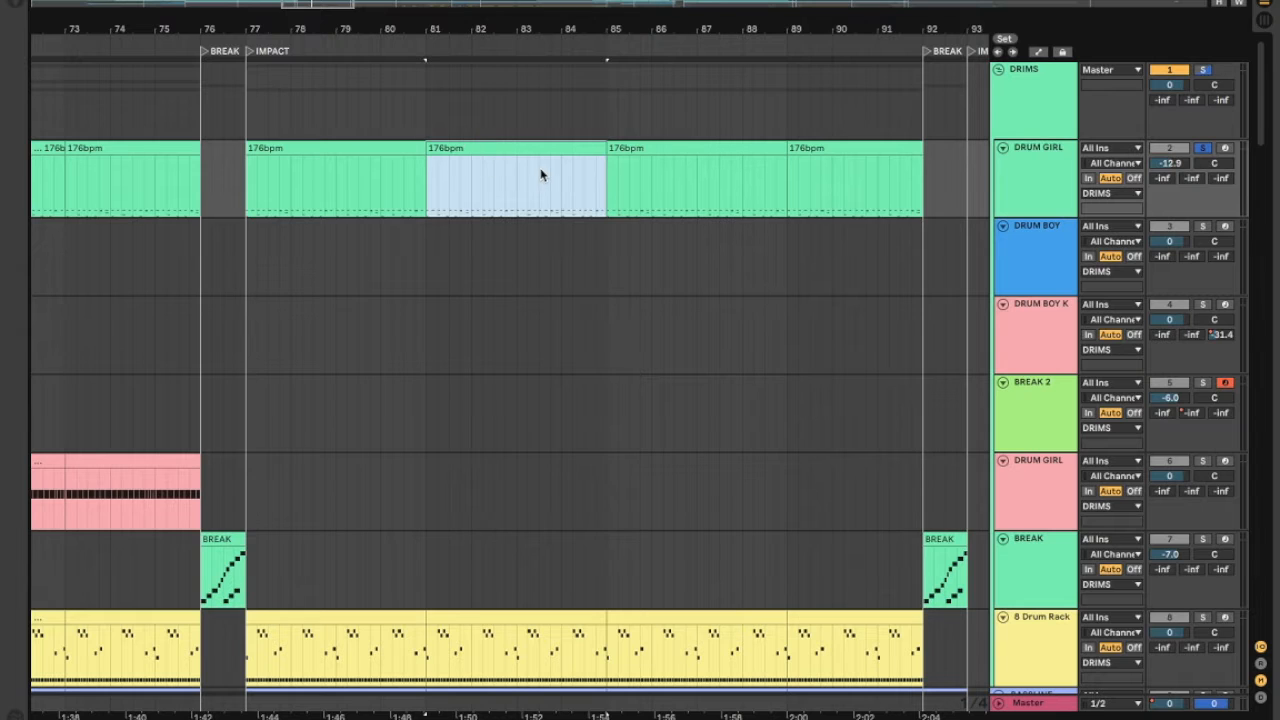
{"action": "scroll", "coordinate": [540, 175], "scroll_direction": "right", "scroll_amount": 12}
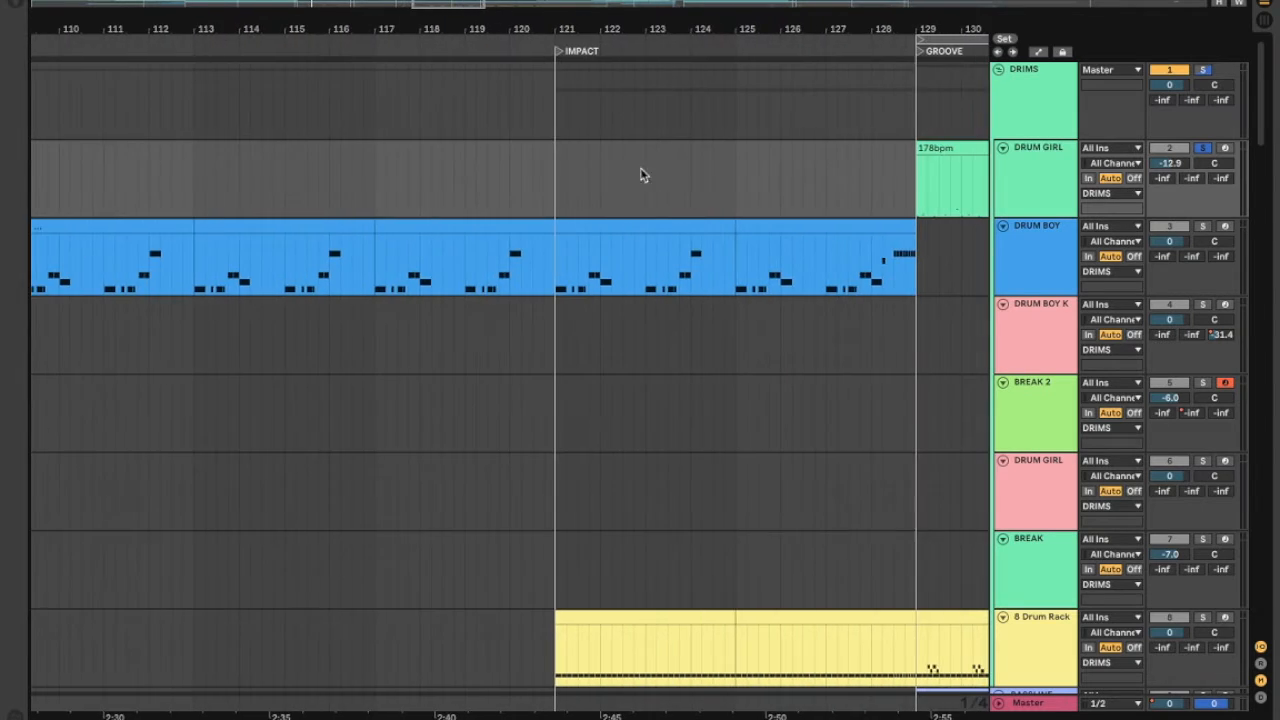
{"action": "scroll", "coordinate": [641, 175], "scroll_direction": "right", "scroll_amount": 3}
{"action": "left_click", "coordinate": [503, 164]}
{"action": "key", "text": "ctrl+v"}
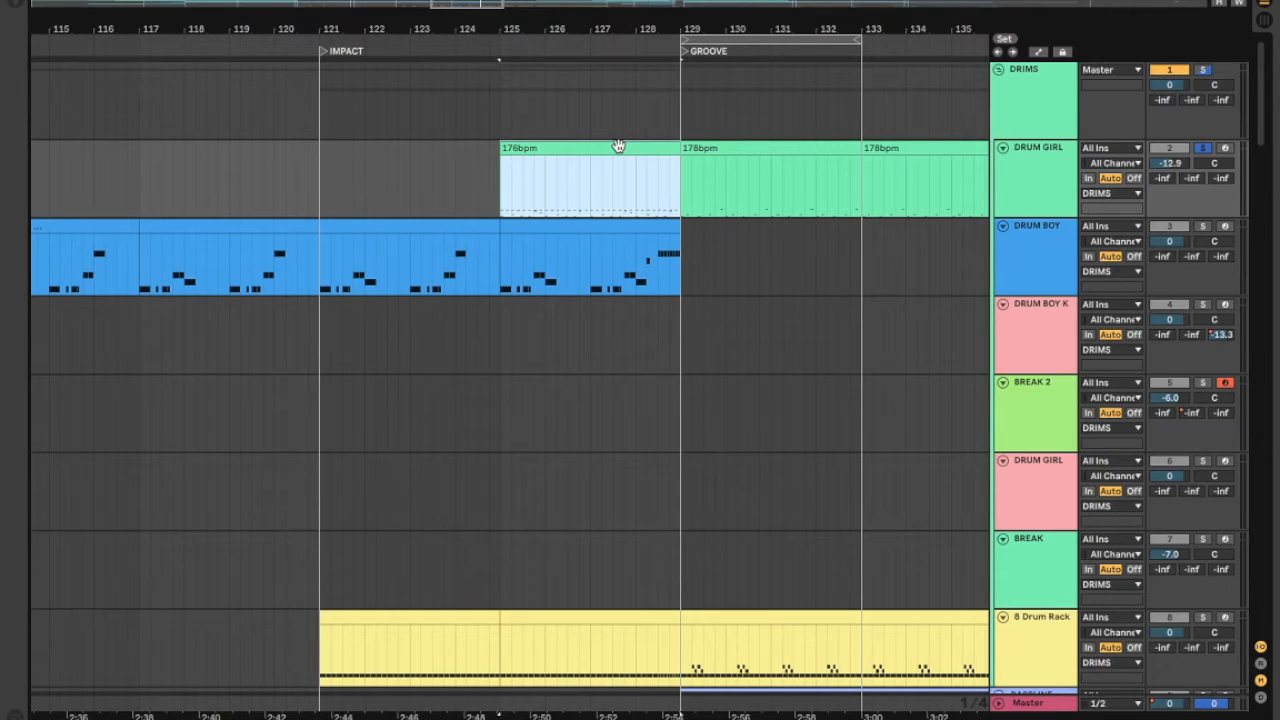
Loop and play the 176bpm clip at bar 125, and move the loop to the 178bpm clip at bar 129.
{"action": "key", "text": "ctrl+l"}
{"action": "key", "text": "space"}
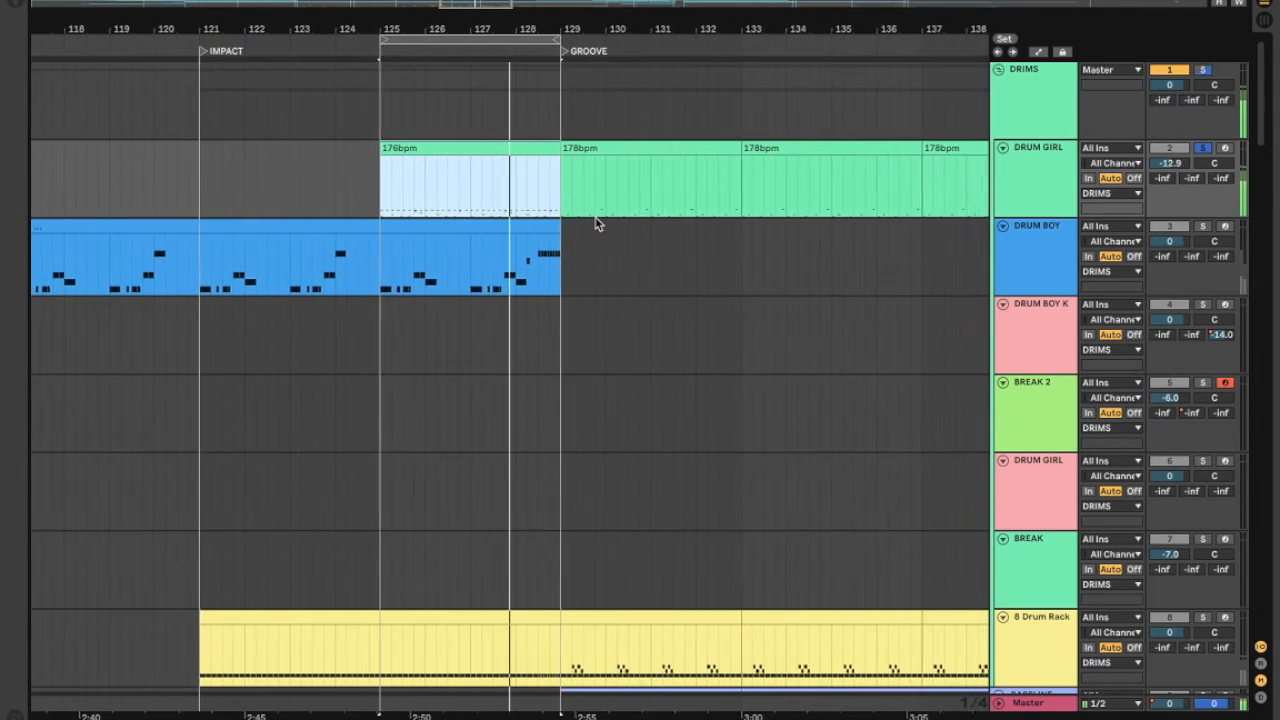
{"action": "left_click", "coordinate": [581, 150]}
{"action": "key", "text": "space"}
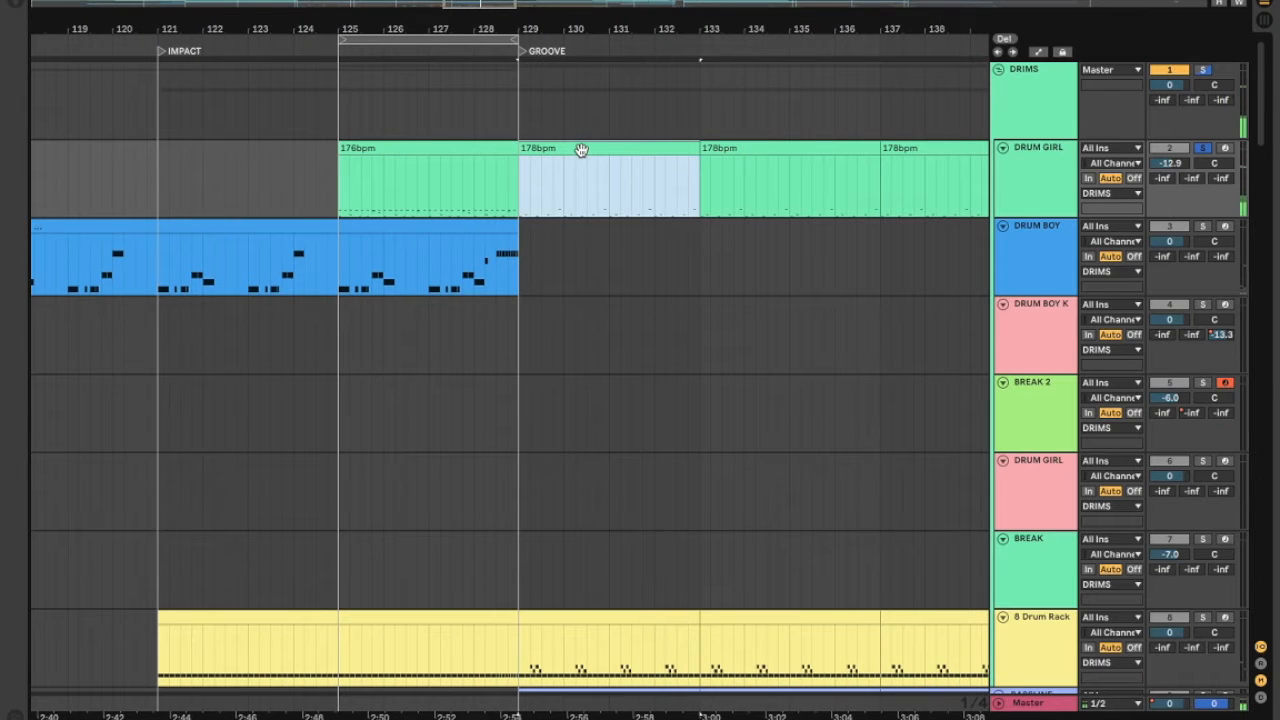
{"action": "key", "text": "ctrl+l"}
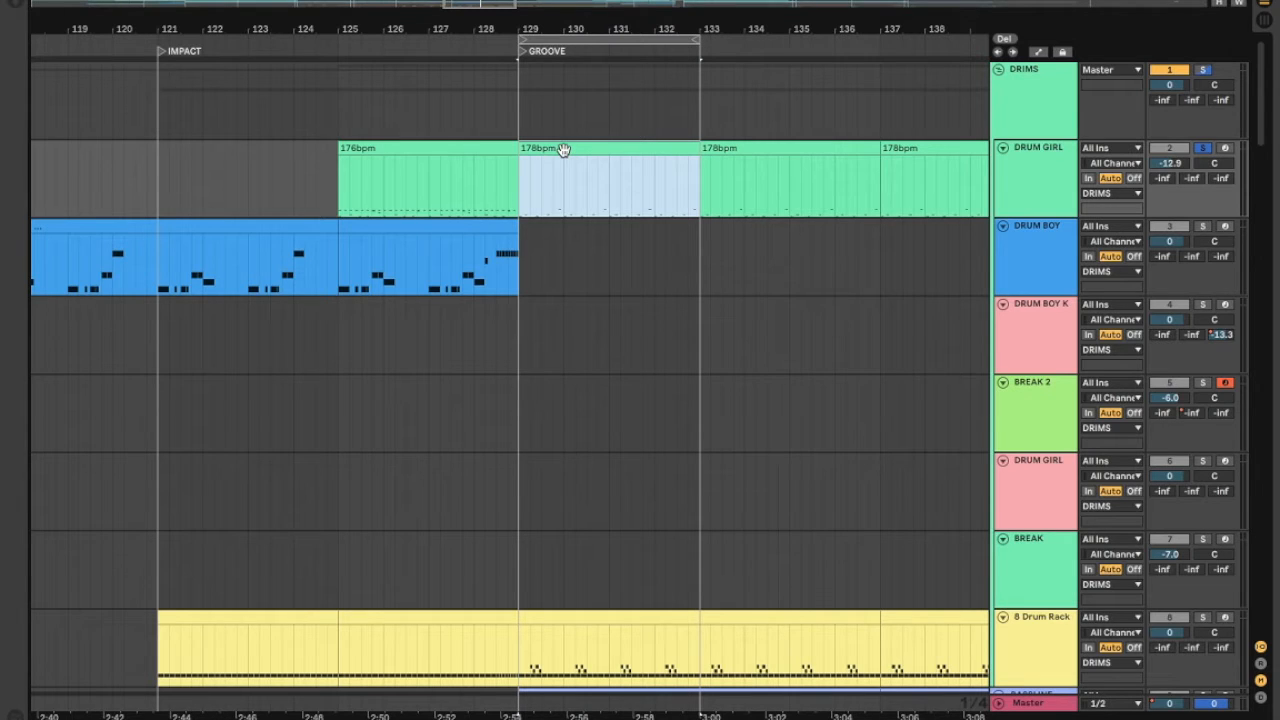
Open the notes of the 176bpm clip at bar 125, play it, and select the first Slice 5 note after beat 1.4.
{"action": "left_click", "coordinate": [426, 148]}
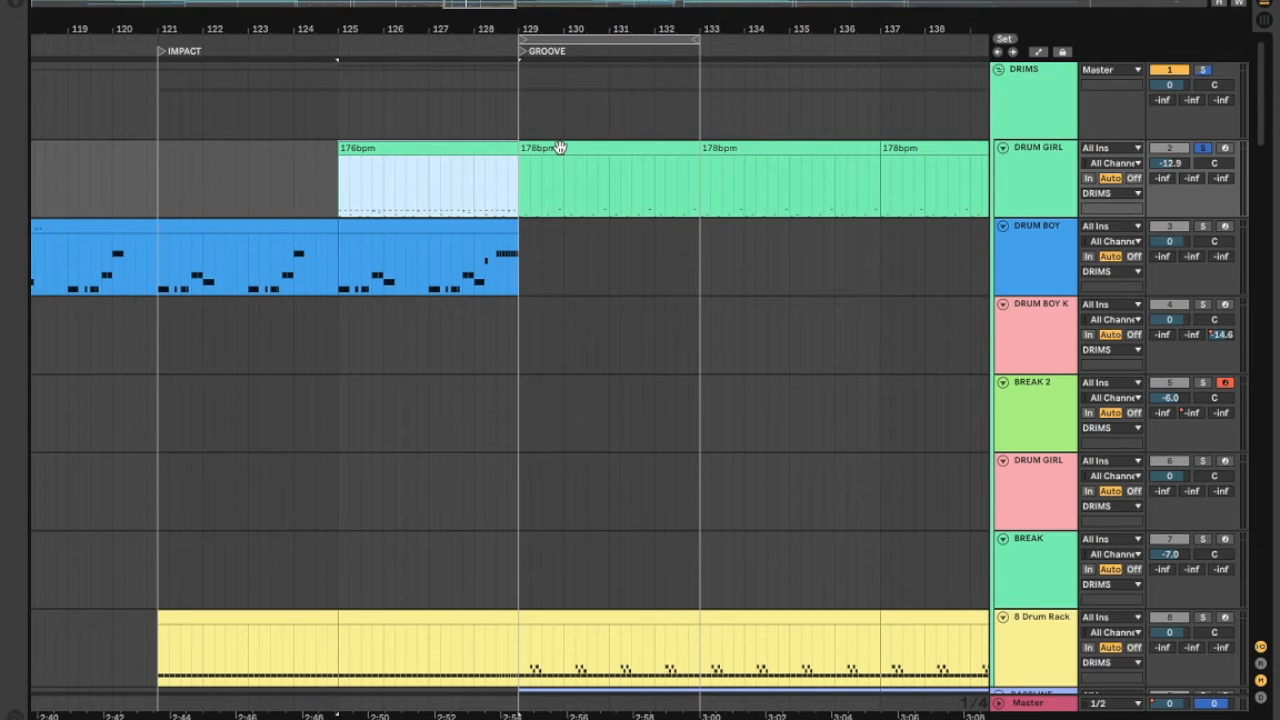
{"action": "double_click", "coordinate": [429, 151]}
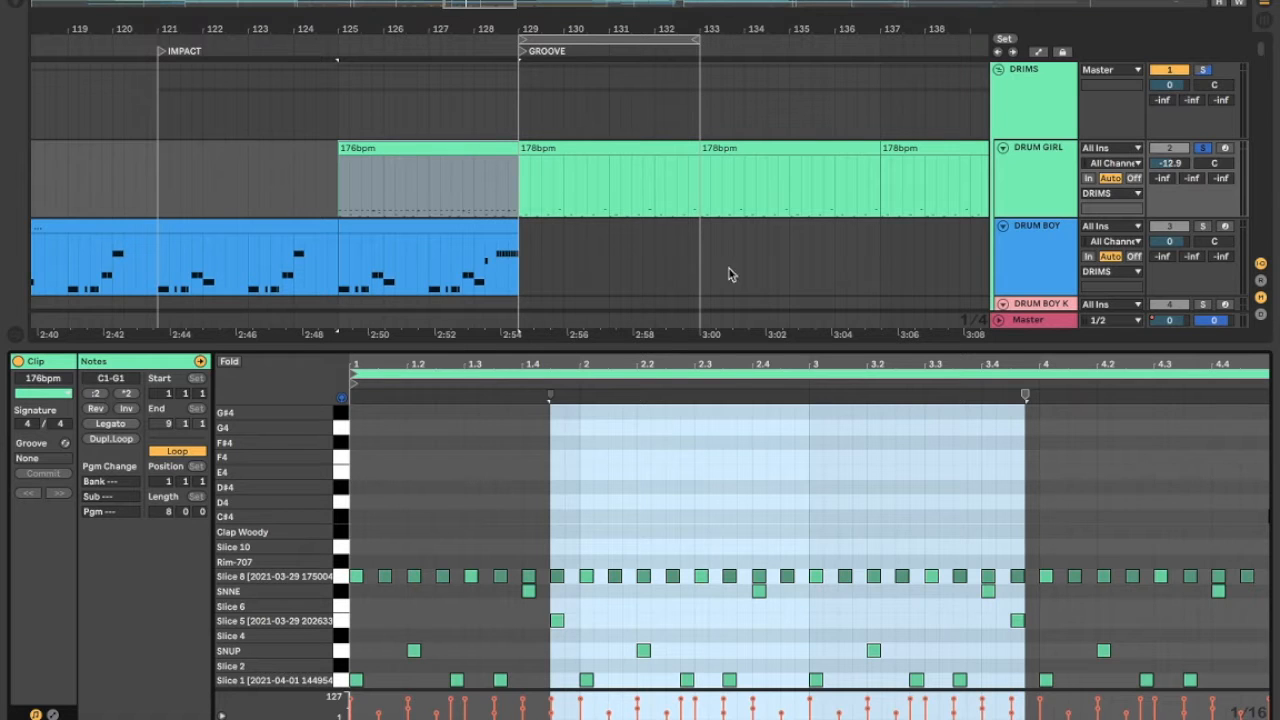
{"action": "key", "text": "space"}
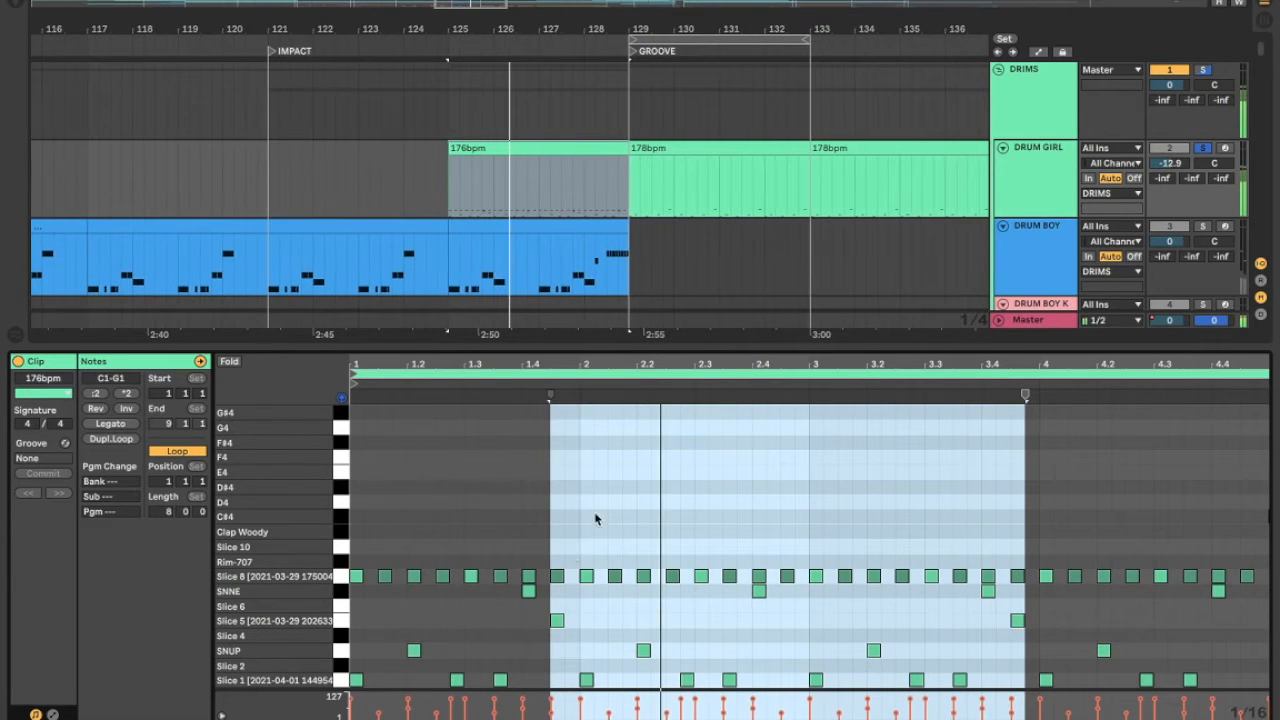
{"action": "left_click", "coordinate": [522, 607]}
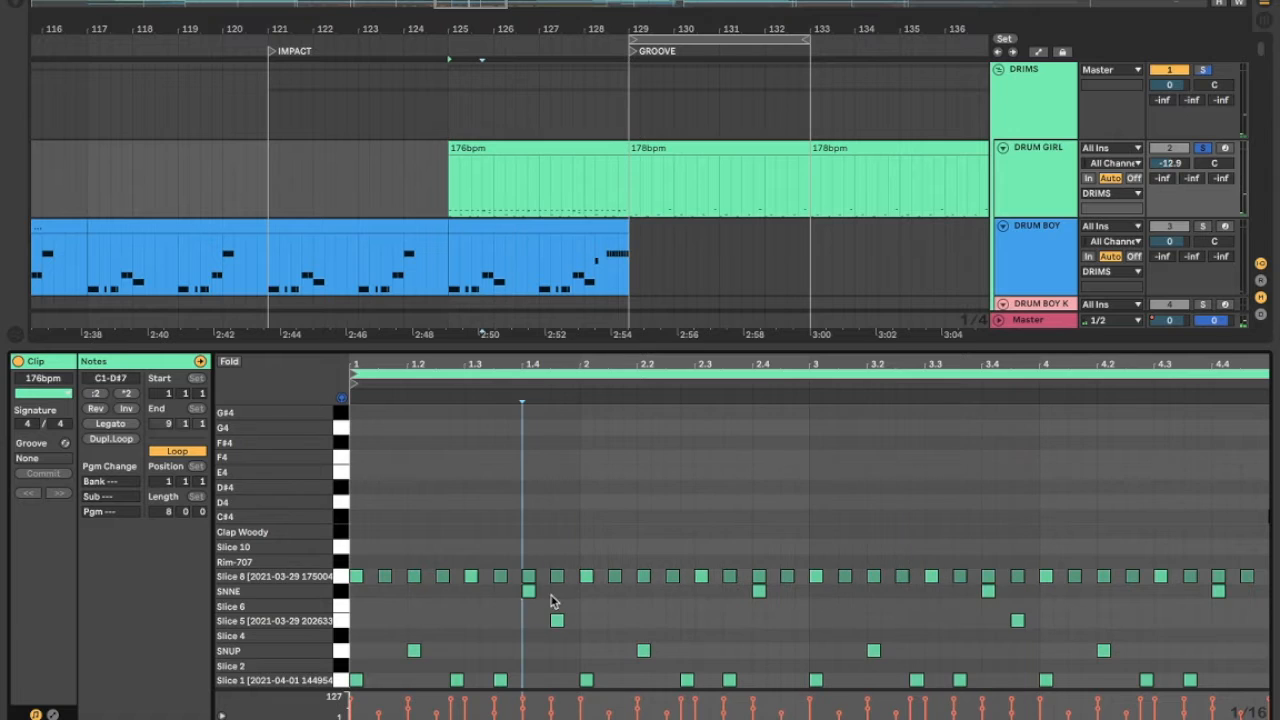
{"action": "left_click", "coordinate": [557, 620]}
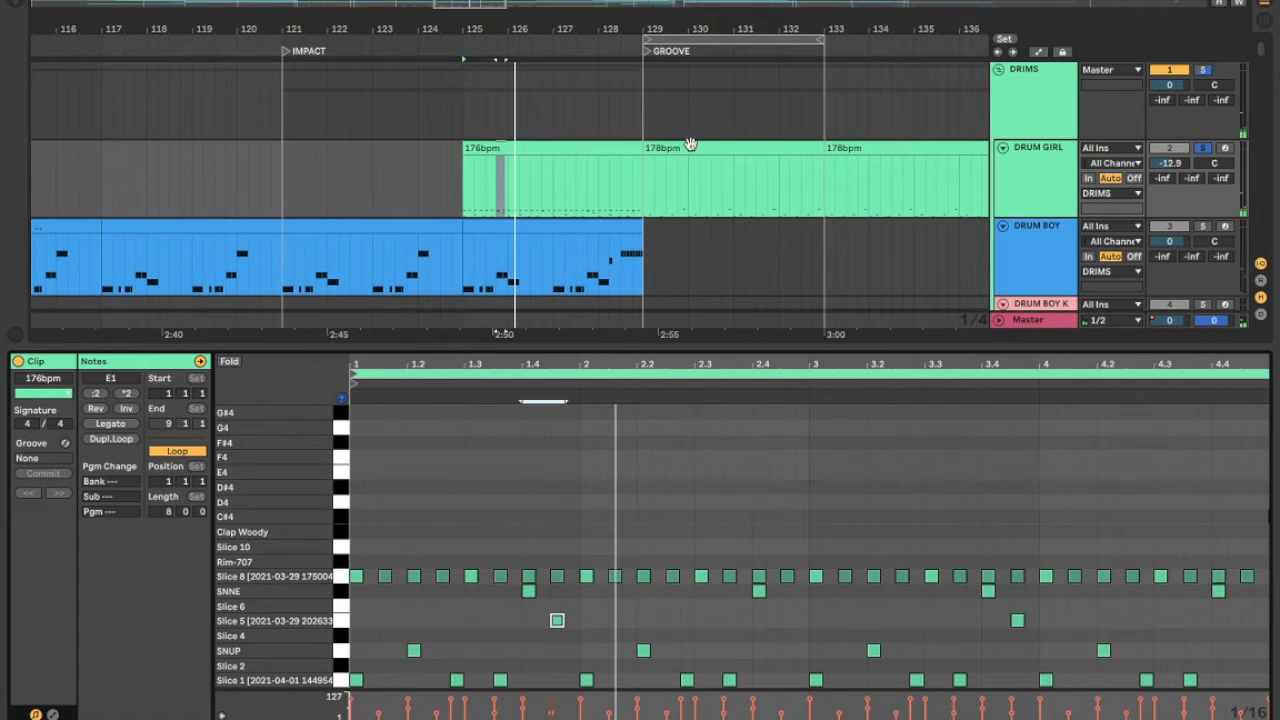
Delete the 176bpm clip at bar 125 on the green DRUM GIRL track, and play the 178bpm clip at bar 129.
{"action": "left_click", "coordinate": [545, 146]}
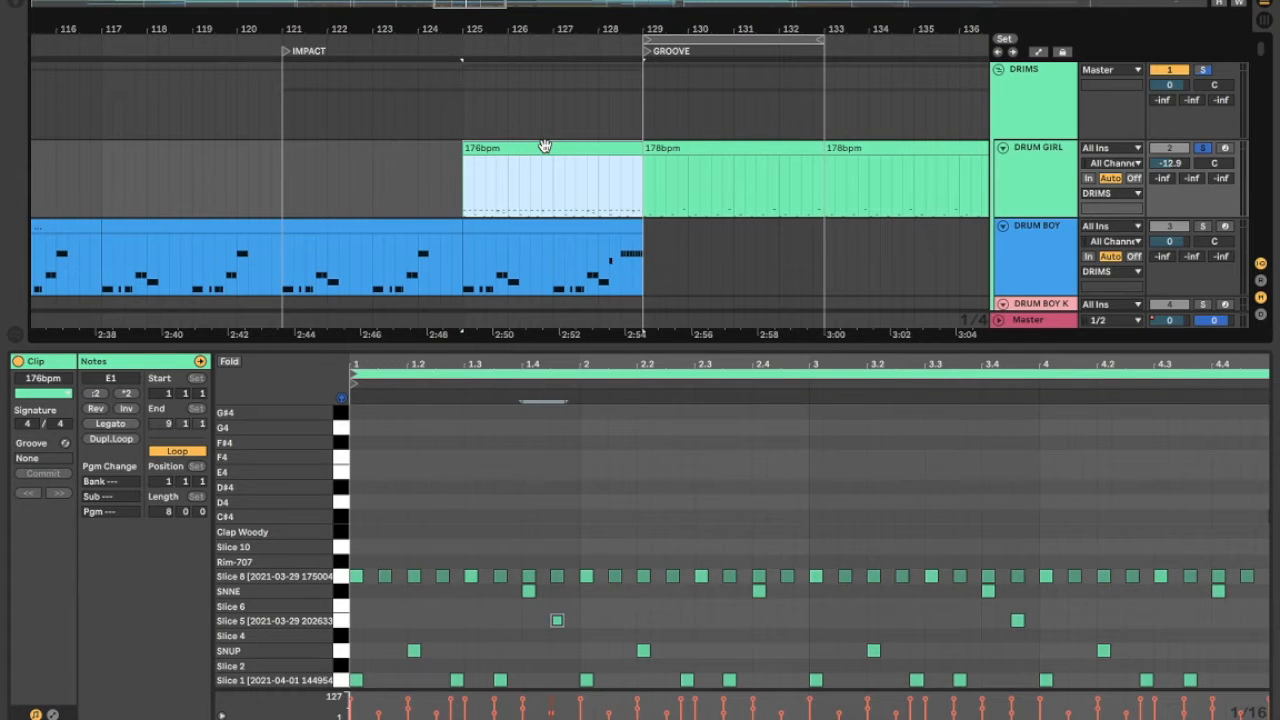
{"action": "key", "text": "Delete"}
{"action": "left_click", "coordinate": [690, 145]}
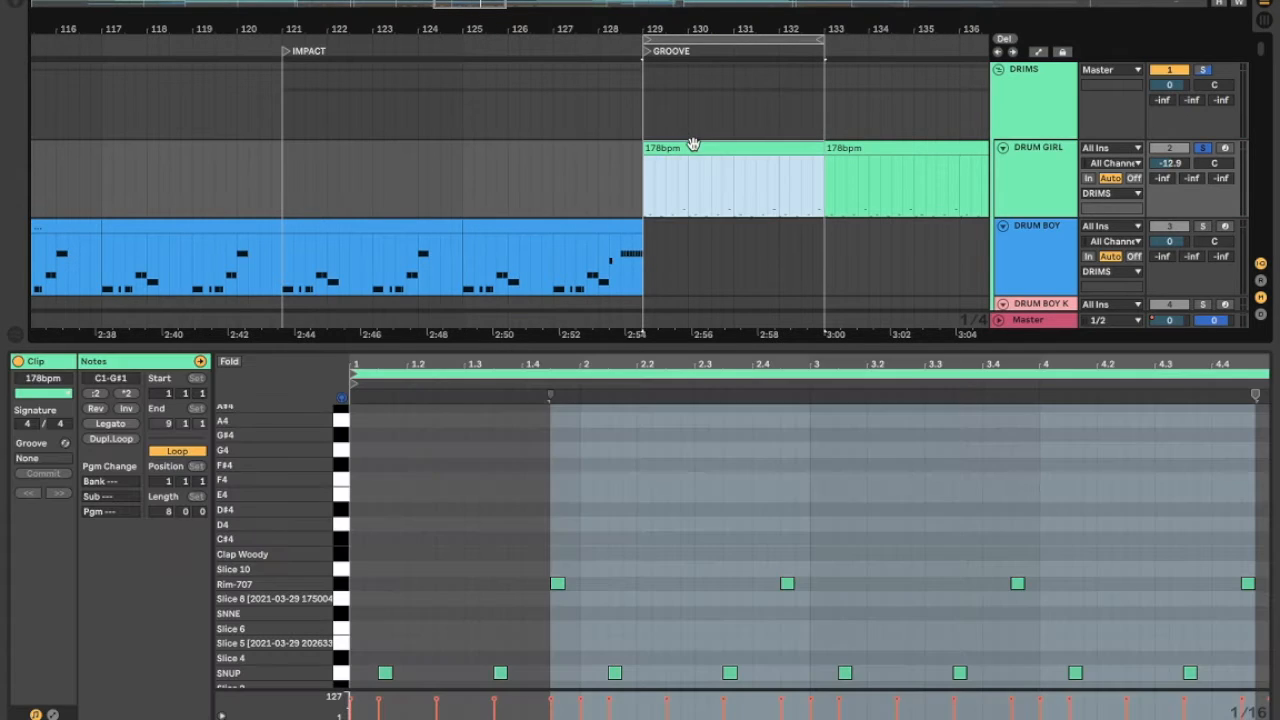
{"action": "key", "text": "space"}
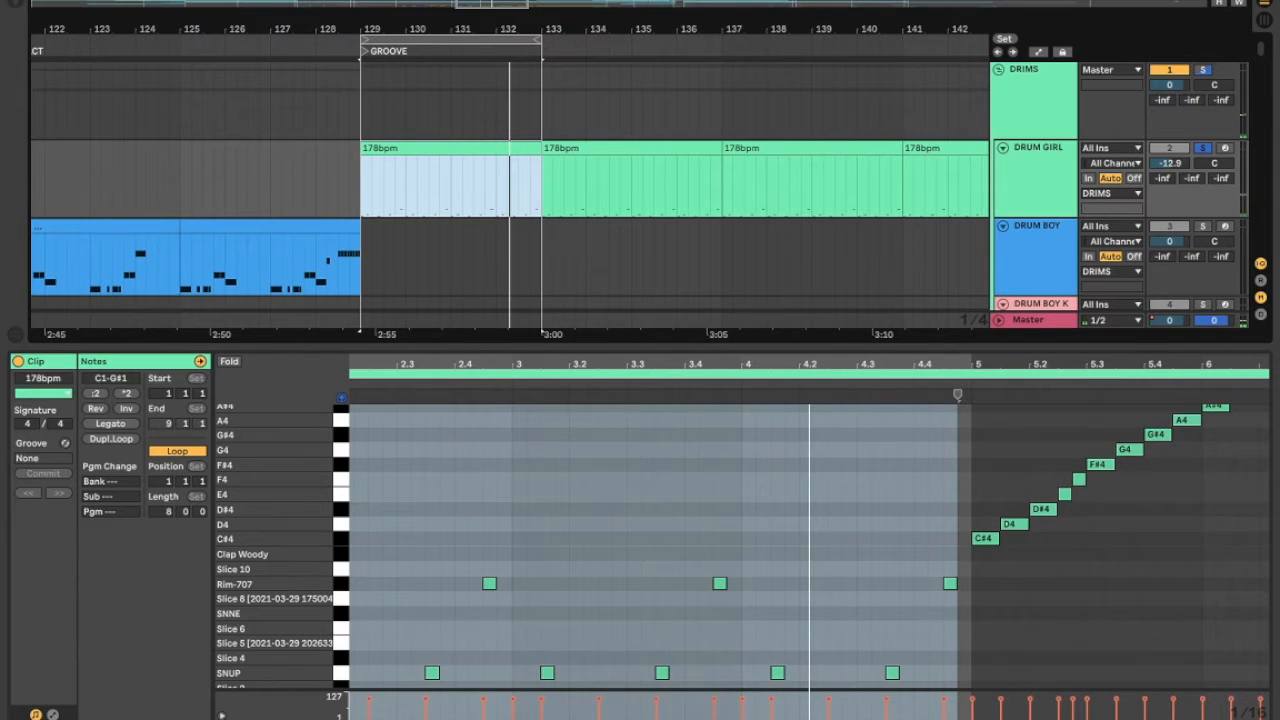
Hide the clip's note editor and look over the tracks underneath the GROOVE section.
{"action": "key", "text": "super+alt+l"}
{"action": "scroll", "coordinate": [794, 285], "scroll_direction": "right", "scroll_amount": 6}
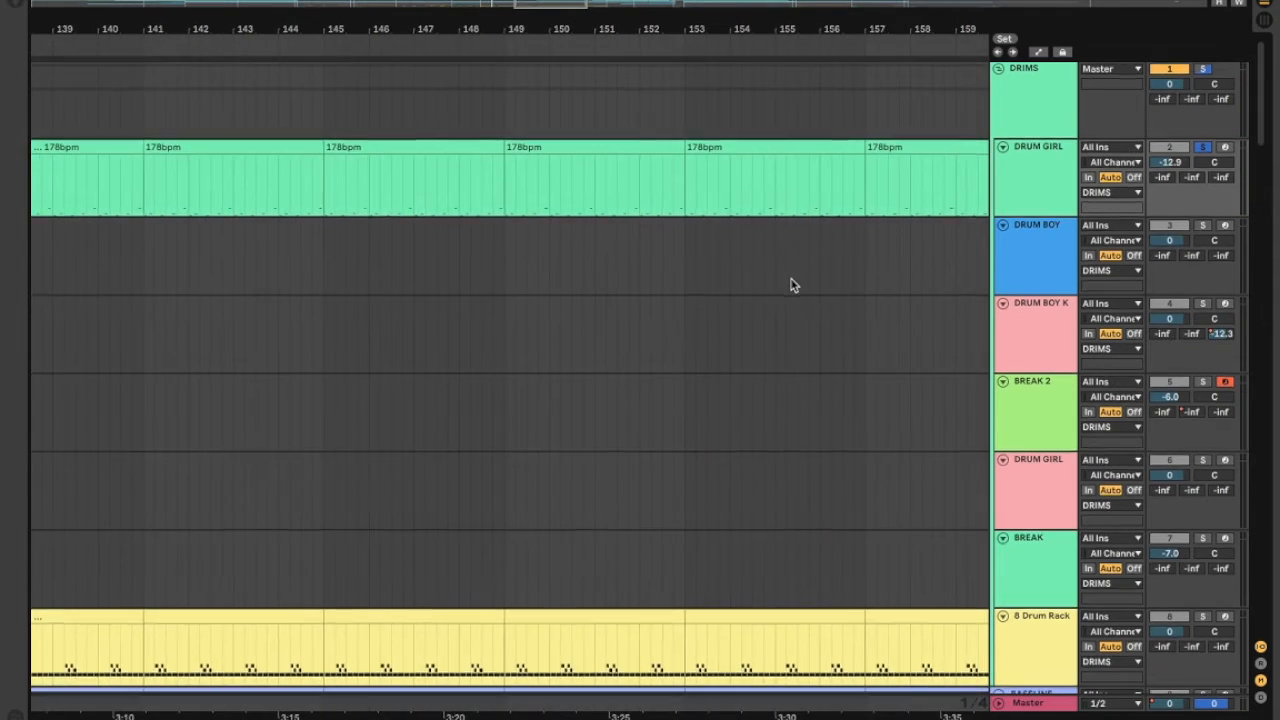
{"action": "scroll", "coordinate": [792, 286], "scroll_direction": "down", "scroll_amount": 8}
{"action": "scroll", "coordinate": [790, 286], "scroll_direction": "up", "scroll_amount": 8}
{"action": "scroll", "coordinate": [790, 286], "scroll_direction": "left", "scroll_amount": 6}
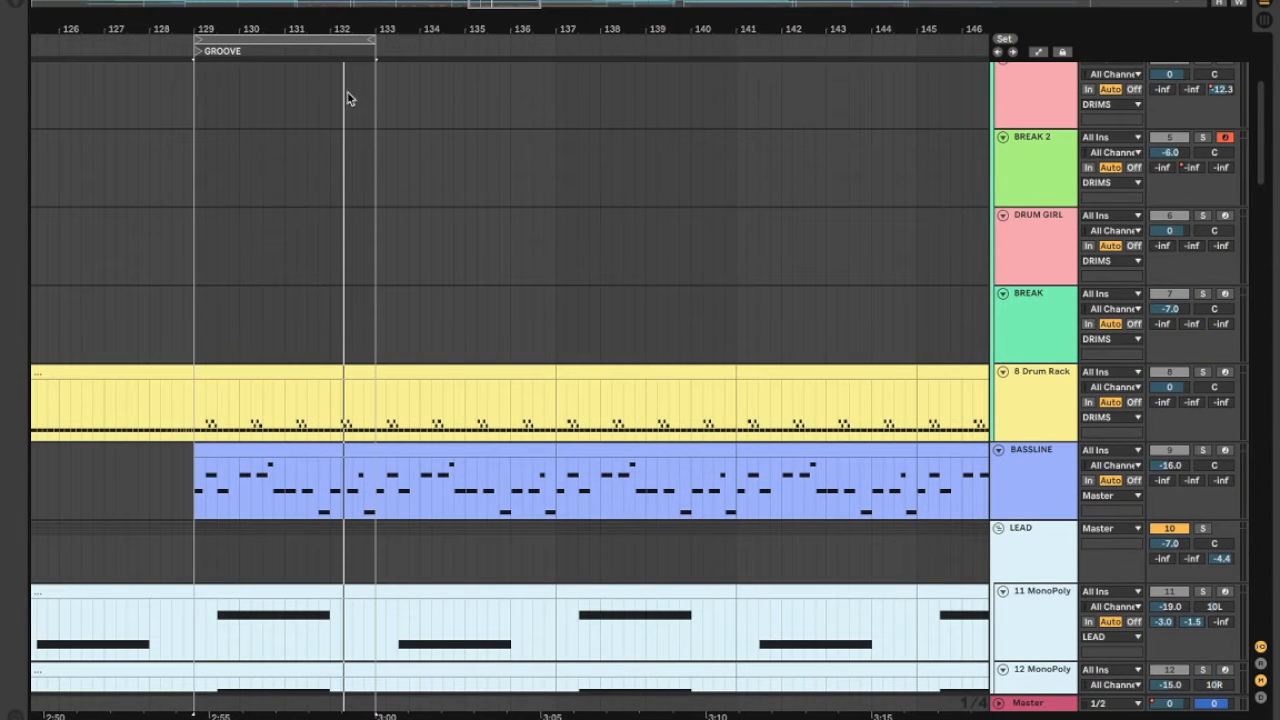
Extend the arrangement loop from the GROOVE marker at bar 129 to the STAB marker at bar 165.
{"action": "left_click_drag", "start_coordinate": [371, 40], "coordinate": [1052, 82]}
{"action": "scroll", "coordinate": [732, 163], "scroll_direction": "up", "scroll_amount": 2}
{"action": "scroll", "coordinate": [731, 163], "scroll_direction": "down", "scroll_amount": 10}
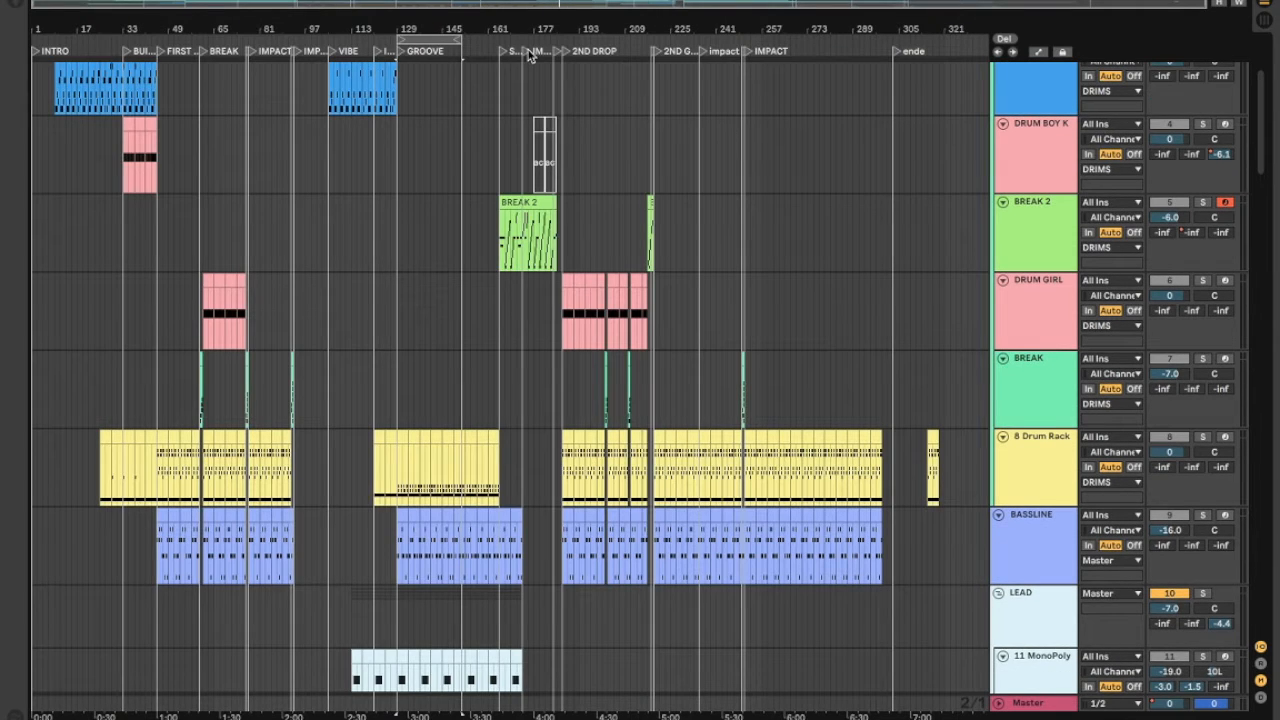
{"action": "left_click_drag", "start_coordinate": [459, 41], "coordinate": [498, 42]}
{"action": "scroll", "coordinate": [457, 157], "scroll_direction": "up", "scroll_amount": 5}
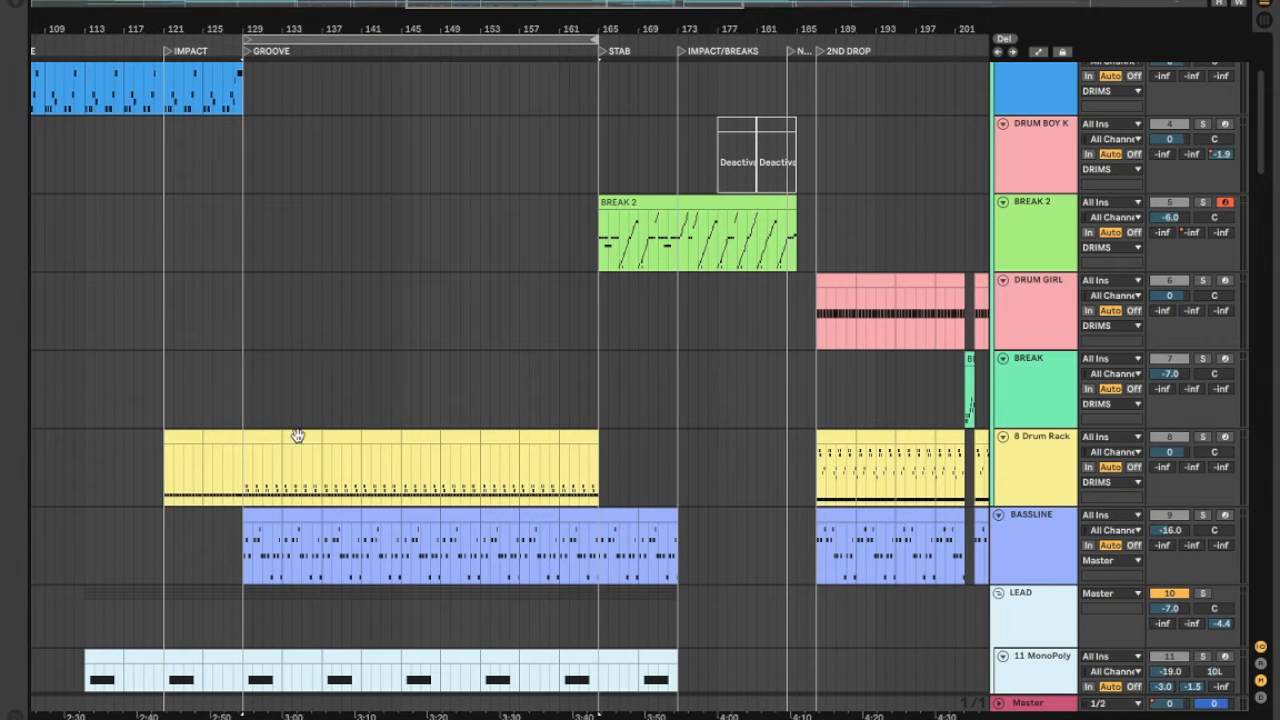
Select the last 8 Drum Rack clip before the STAB marker, and fold the LEAD group.
{"action": "left_click_drag", "start_coordinate": [254, 437], "coordinate": [570, 433]}
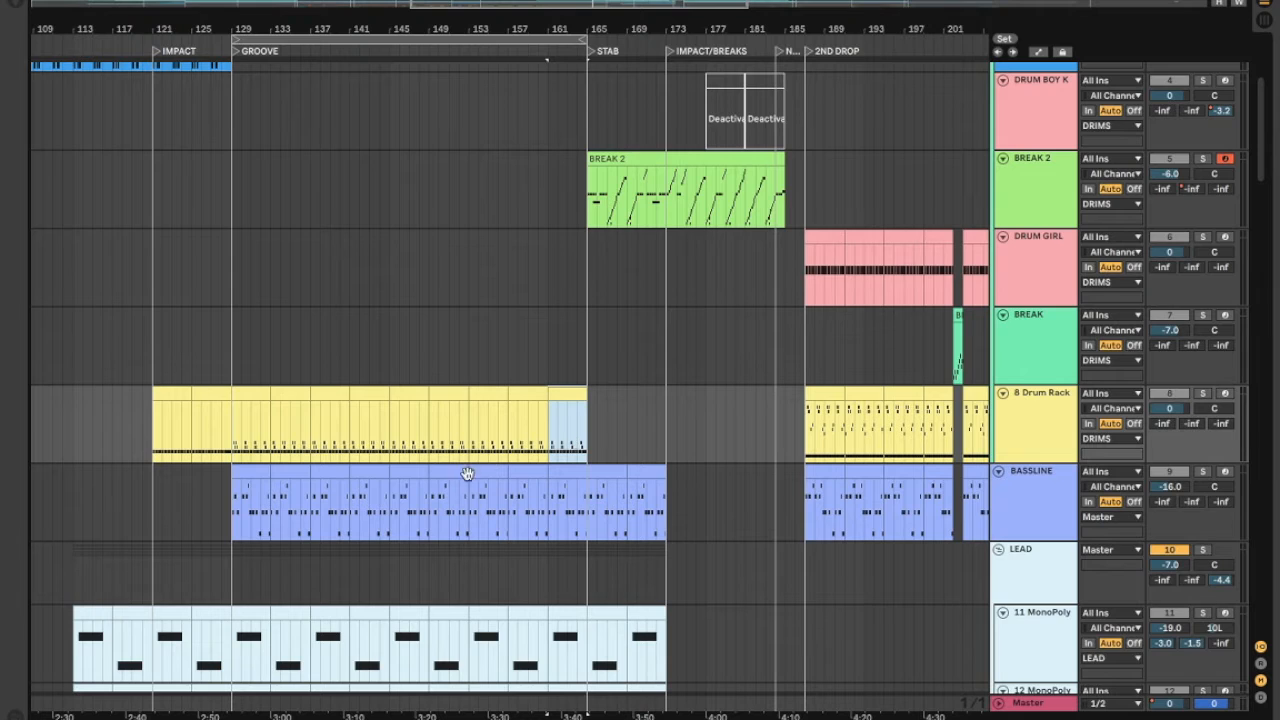
{"action": "scroll", "coordinate": [471, 480], "scroll_direction": "down", "scroll_amount": 5}
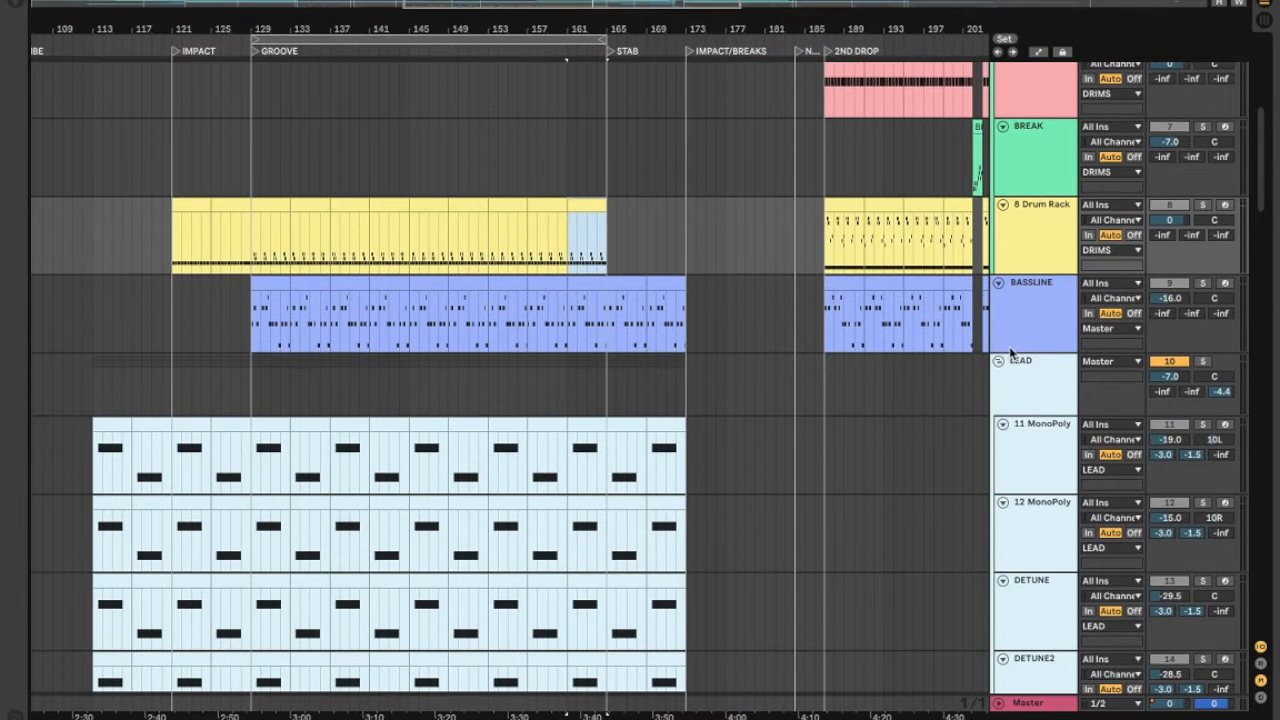
{"action": "left_click", "coordinate": [998, 363]}
Solo the 15 MonoPoly track and briefly play its clip at bar 149.
{"action": "left_click", "coordinate": [457, 380]}
{"action": "left_click", "coordinate": [1203, 378]}
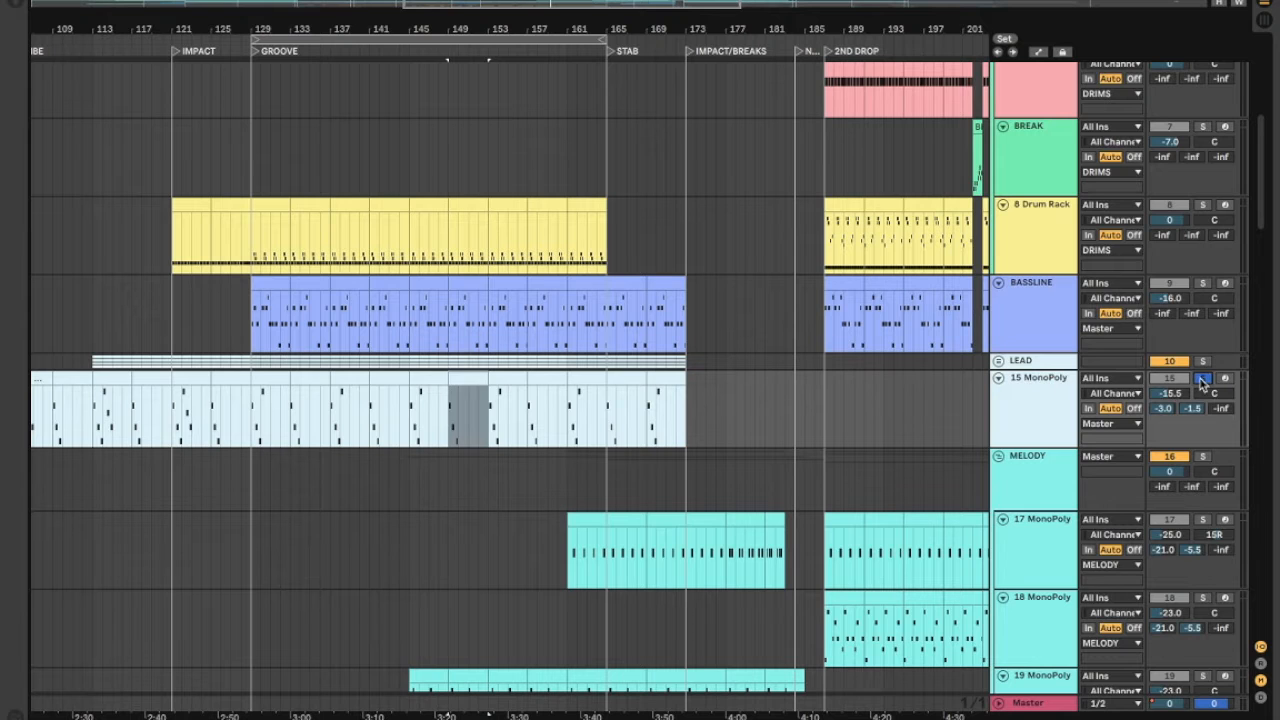
{"action": "key", "text": "space"}
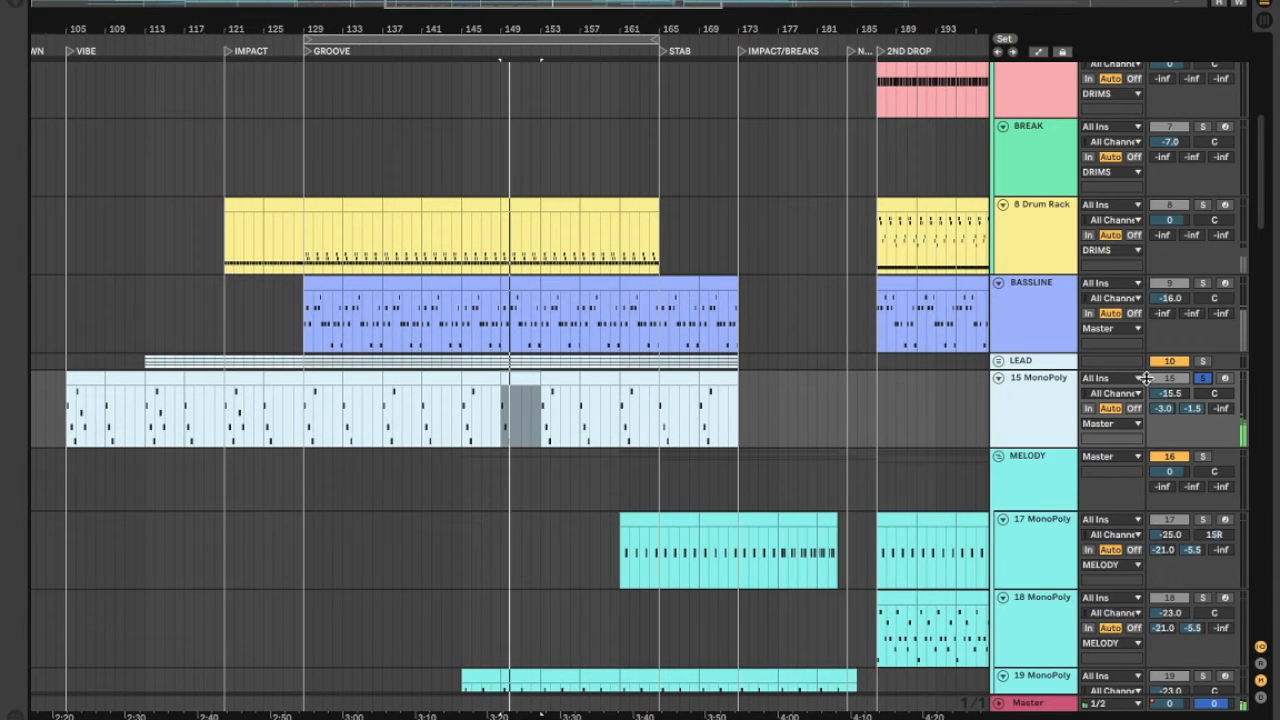
{"action": "key", "text": "space"}
Select the 17 MonoPoly clip at bar 161 and look over the MELODY group's tracks around the 2ND DROP.
{"action": "scroll", "coordinate": [550, 394], "scroll_direction": "right", "scroll_amount": 3}
{"action": "scroll", "coordinate": [550, 394], "scroll_direction": "down", "scroll_amount": 1}
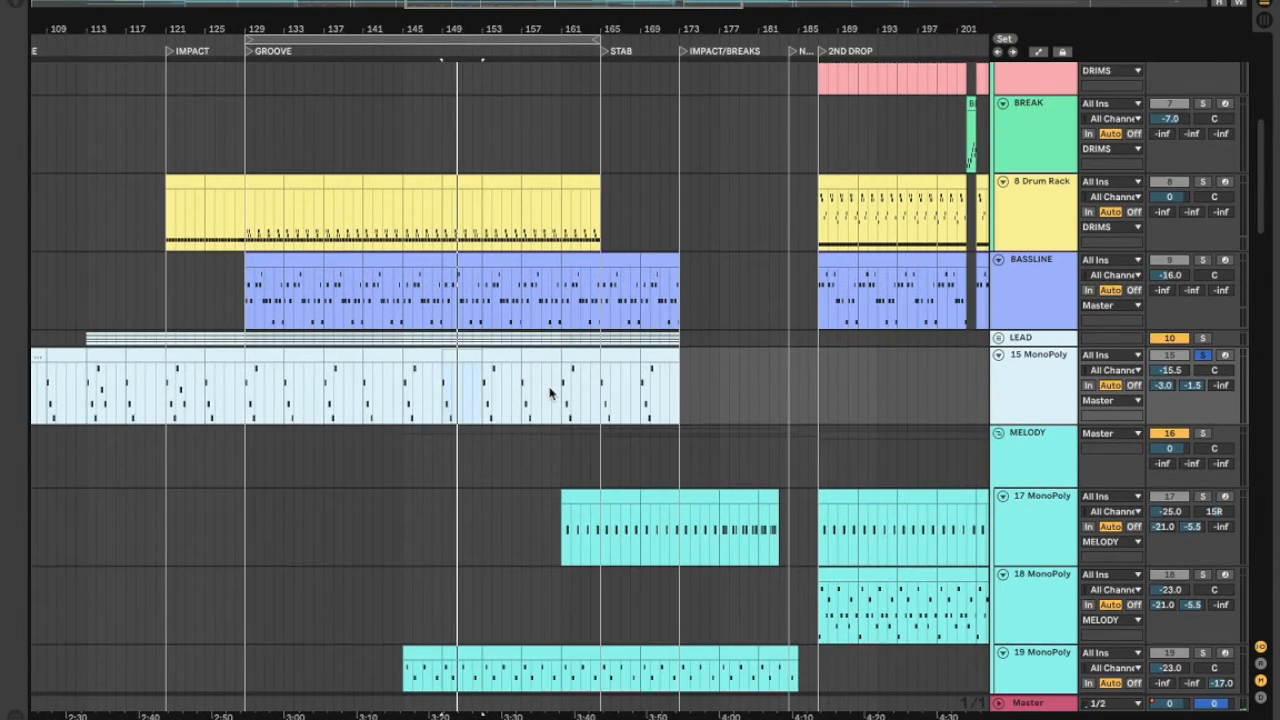
{"action": "scroll", "coordinate": [550, 394], "scroll_direction": "right", "scroll_amount": 3}
{"action": "scroll", "coordinate": [550, 394], "scroll_direction": "down", "scroll_amount": 2}
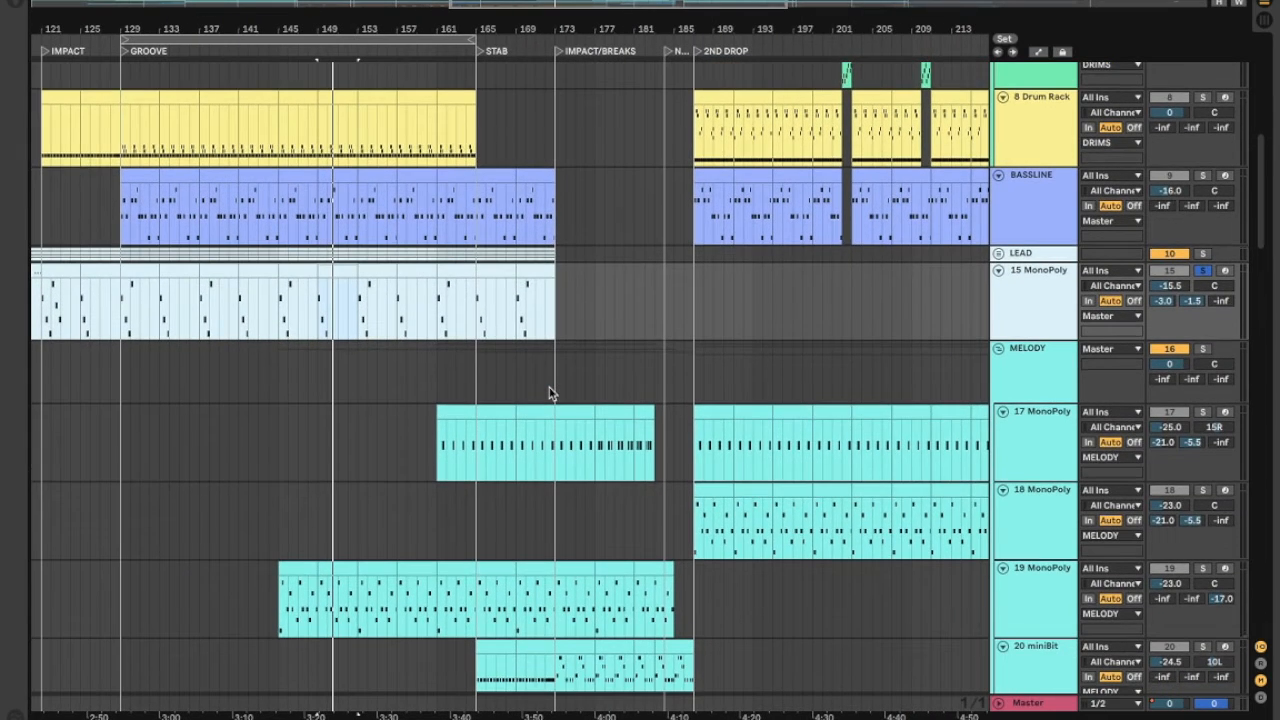
{"action": "left_click_drag", "start_coordinate": [449, 409], "coordinate": [481, 451]}
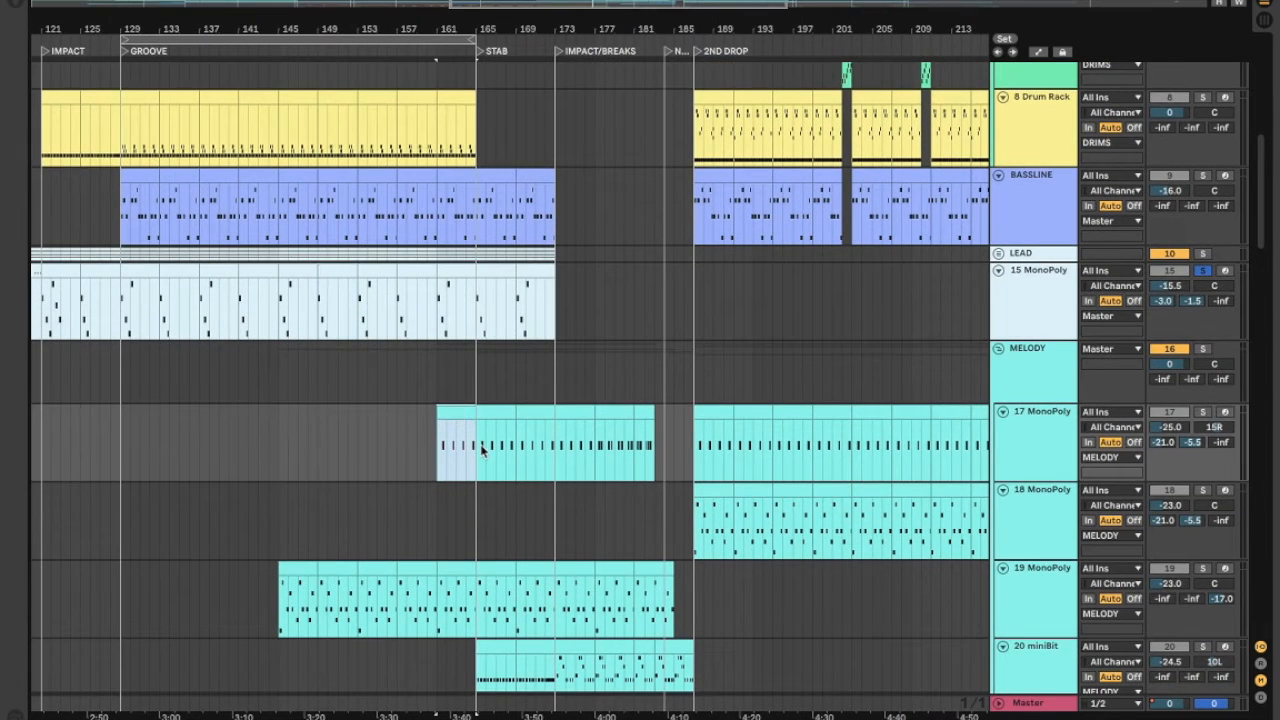
{"action": "scroll", "coordinate": [481, 451], "scroll_direction": "right", "scroll_amount": 1}
{"action": "scroll", "coordinate": [481, 451], "scroll_direction": "down", "scroll_amount": 2}
{"action": "scroll", "coordinate": [481, 451], "scroll_direction": "right", "scroll_amount": 1}
{"action": "scroll", "coordinate": [481, 451], "scroll_direction": "down", "scroll_amount": 1}
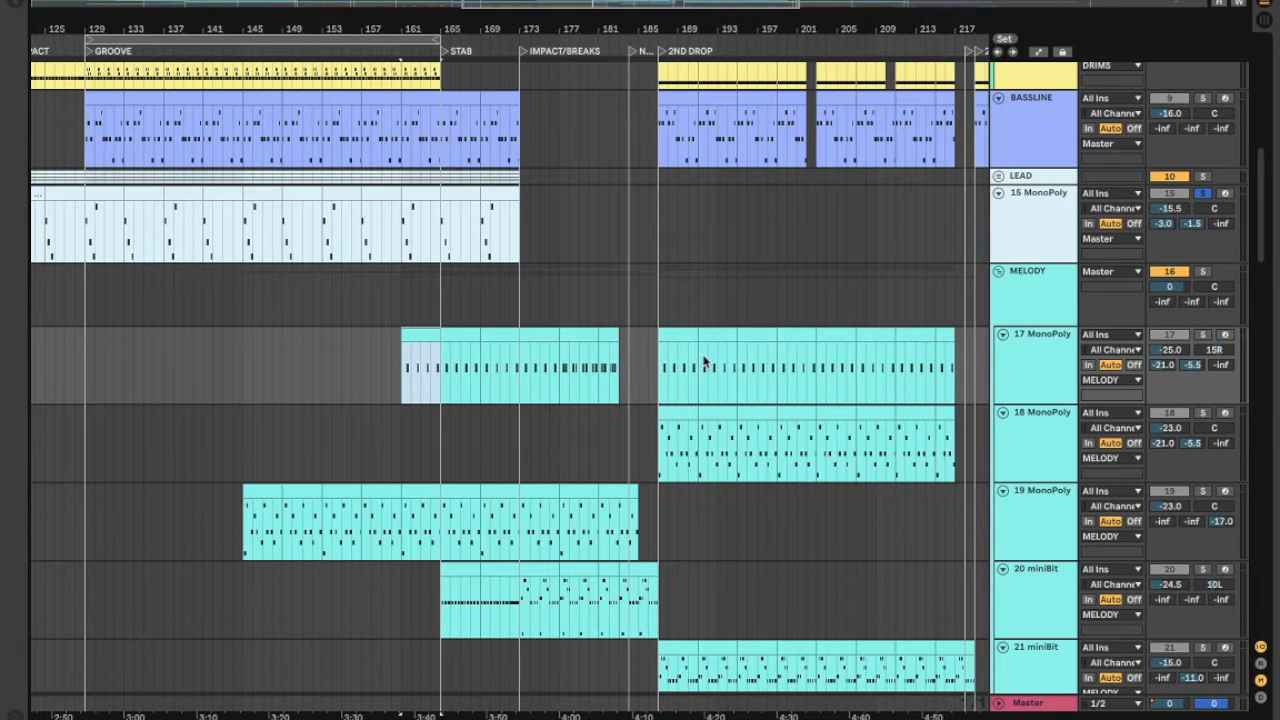
Select the empty stretch of the 17 MonoPoly track from the INTRO marker to its first clip at bar 17.
{"action": "scroll", "coordinate": [477, 533], "scroll_direction": "down", "scroll_amount": 2}
{"action": "scroll", "coordinate": [477, 533], "scroll_direction": "right", "scroll_amount": 1}
{"action": "scroll", "coordinate": [477, 533], "scroll_direction": "up", "scroll_amount": 2, "text": "ctrl"}
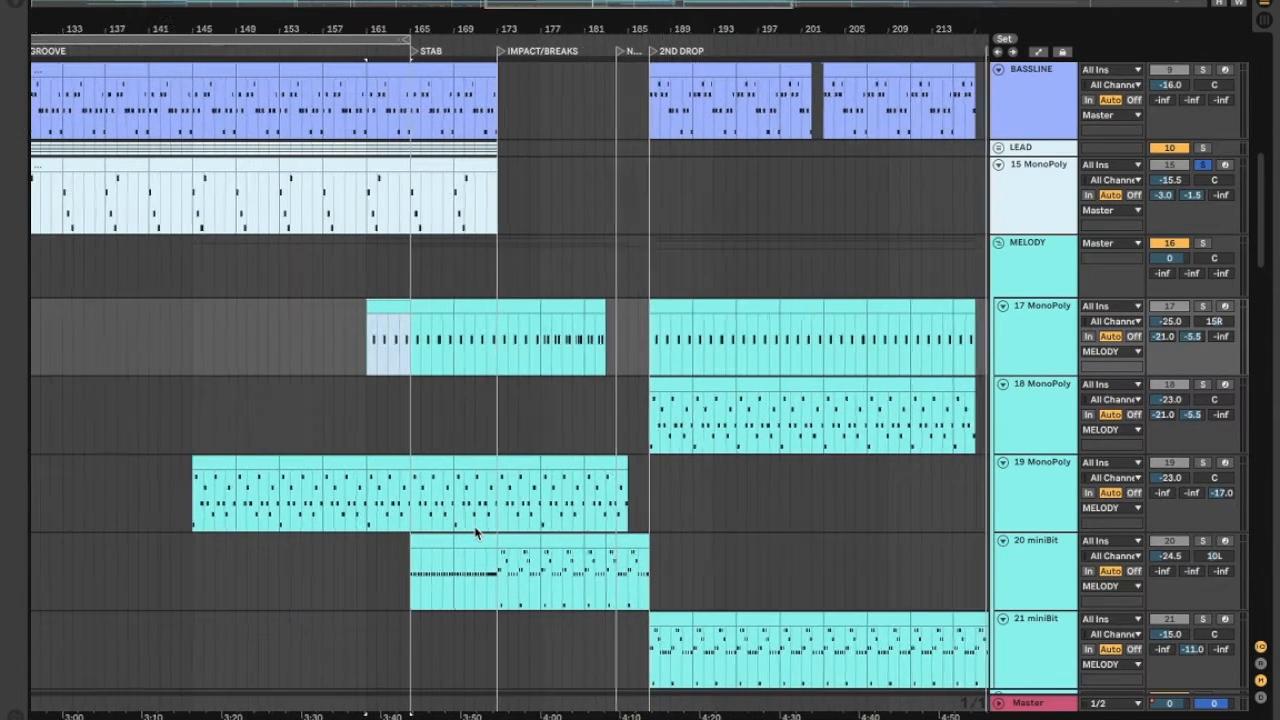
{"action": "scroll", "coordinate": [476, 533], "scroll_direction": "down", "scroll_amount": 4, "text": "ctrl"}
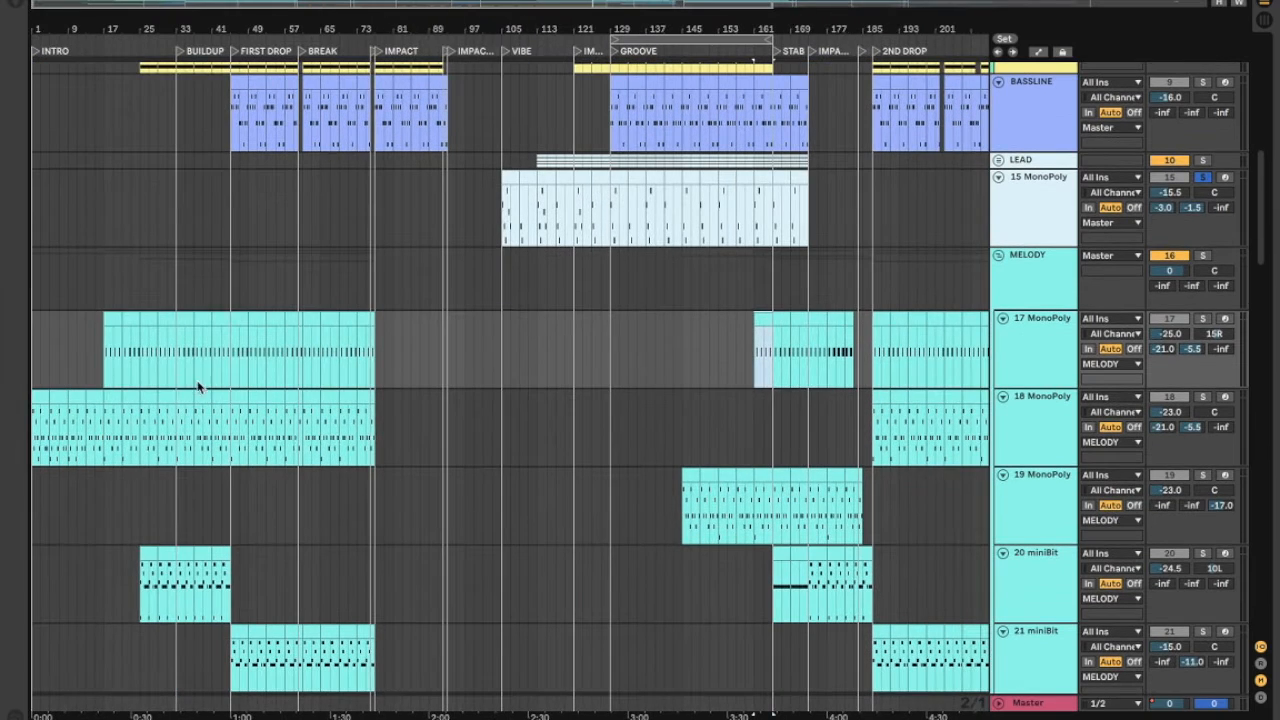
{"action": "left_click_drag", "start_coordinate": [33, 366], "coordinate": [113, 363]}
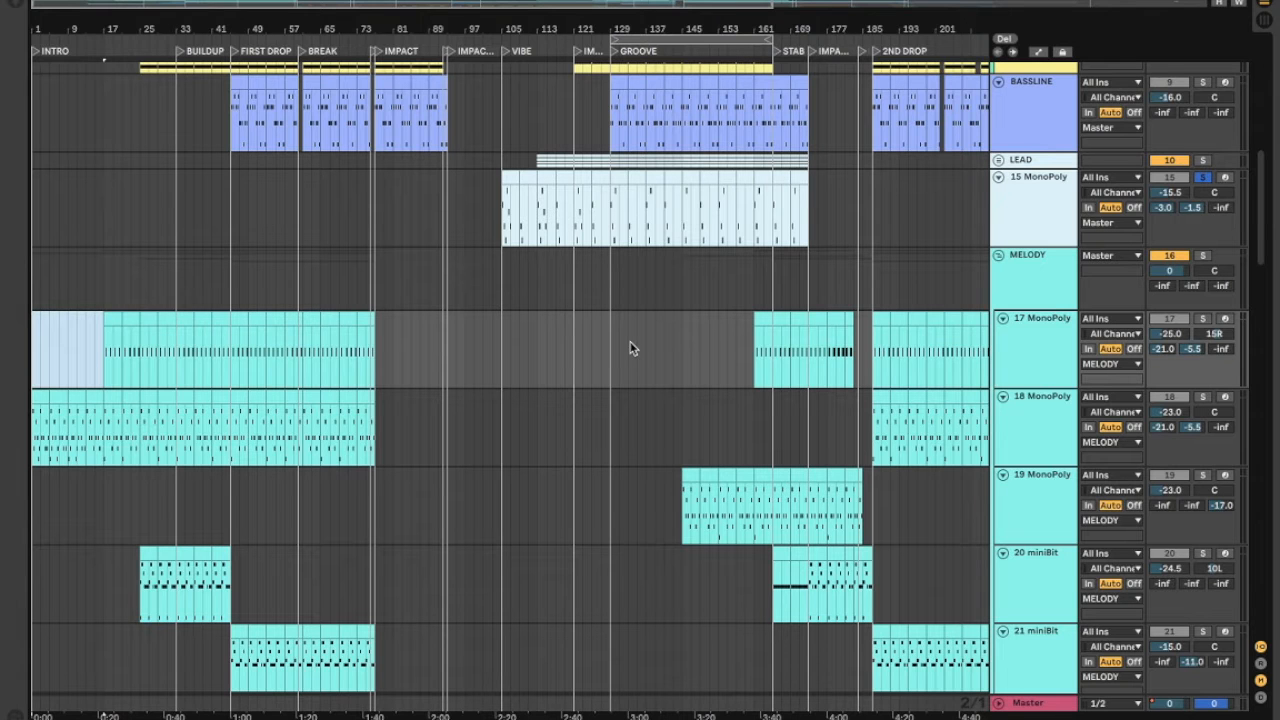
Select the 15 MonoPoly clip at bar 157 and turn off the track's solo.
{"action": "scroll", "coordinate": [621, 286], "scroll_direction": "up", "scroll_amount": 4, "text": "ctrl"}
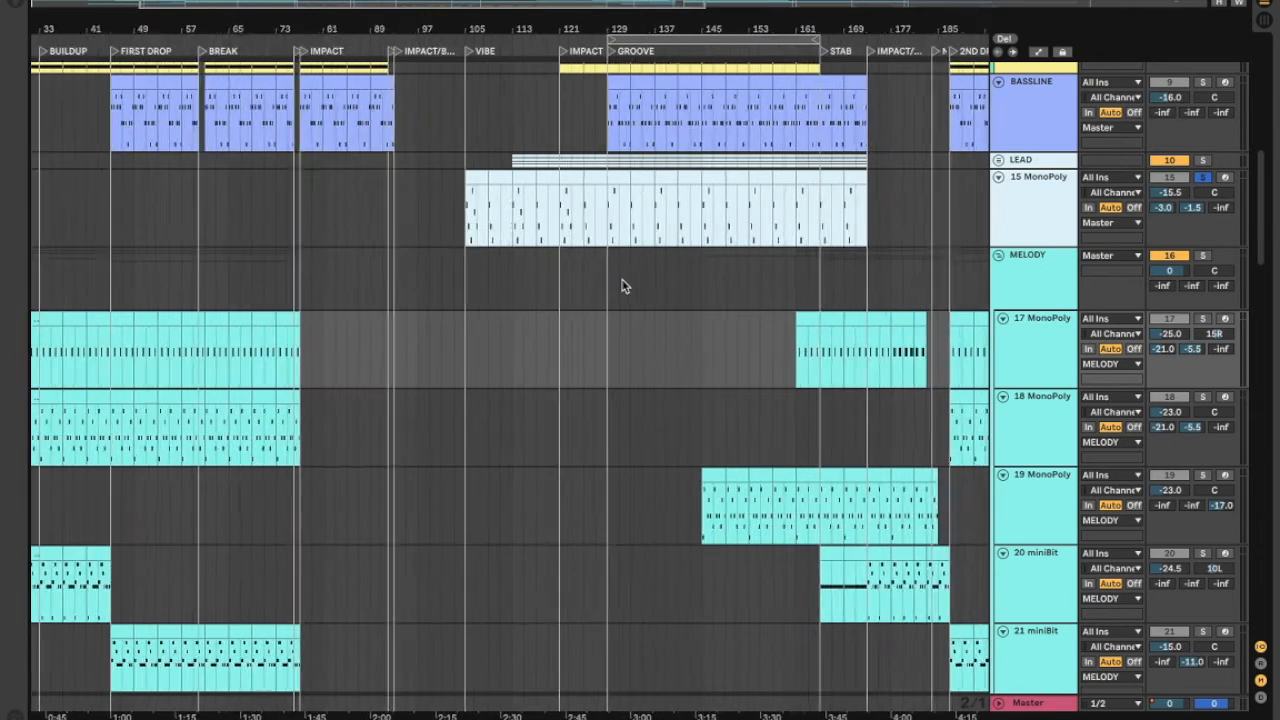
{"action": "scroll", "coordinate": [621, 286], "scroll_direction": "right", "scroll_amount": 10}
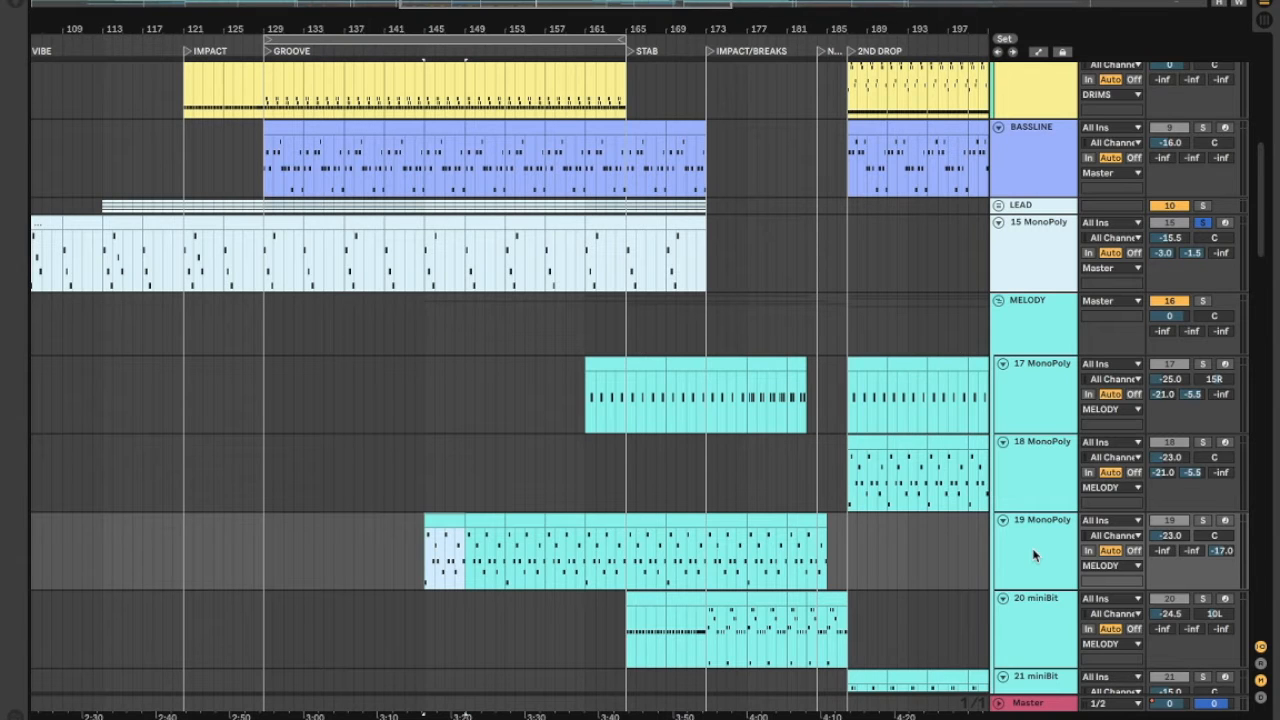
{"action": "scroll", "coordinate": [1043, 519], "scroll_direction": "up", "scroll_amount": 2}
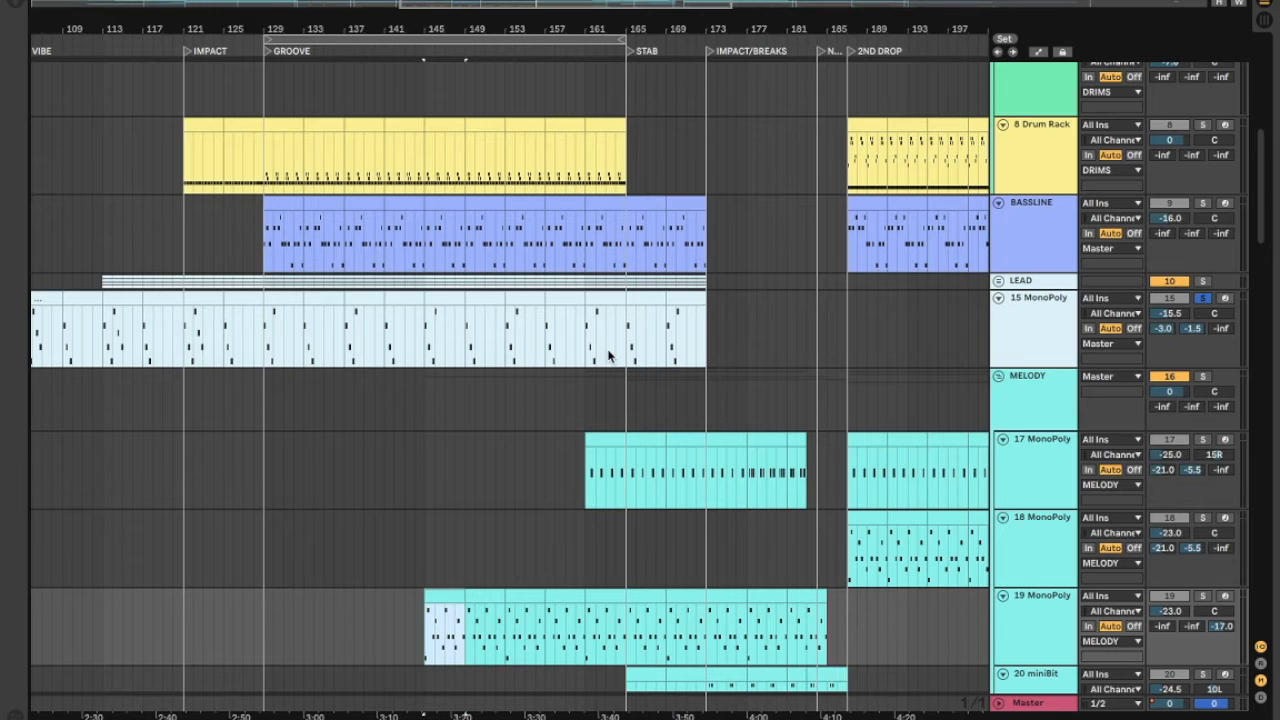
{"action": "scroll", "coordinate": [609, 354], "scroll_direction": "up", "scroll_amount": 5}
{"action": "scroll", "coordinate": [608, 355], "scroll_direction": "right", "scroll_amount": 2}
{"action": "scroll", "coordinate": [608, 355], "scroll_direction": "down", "scroll_amount": 1}
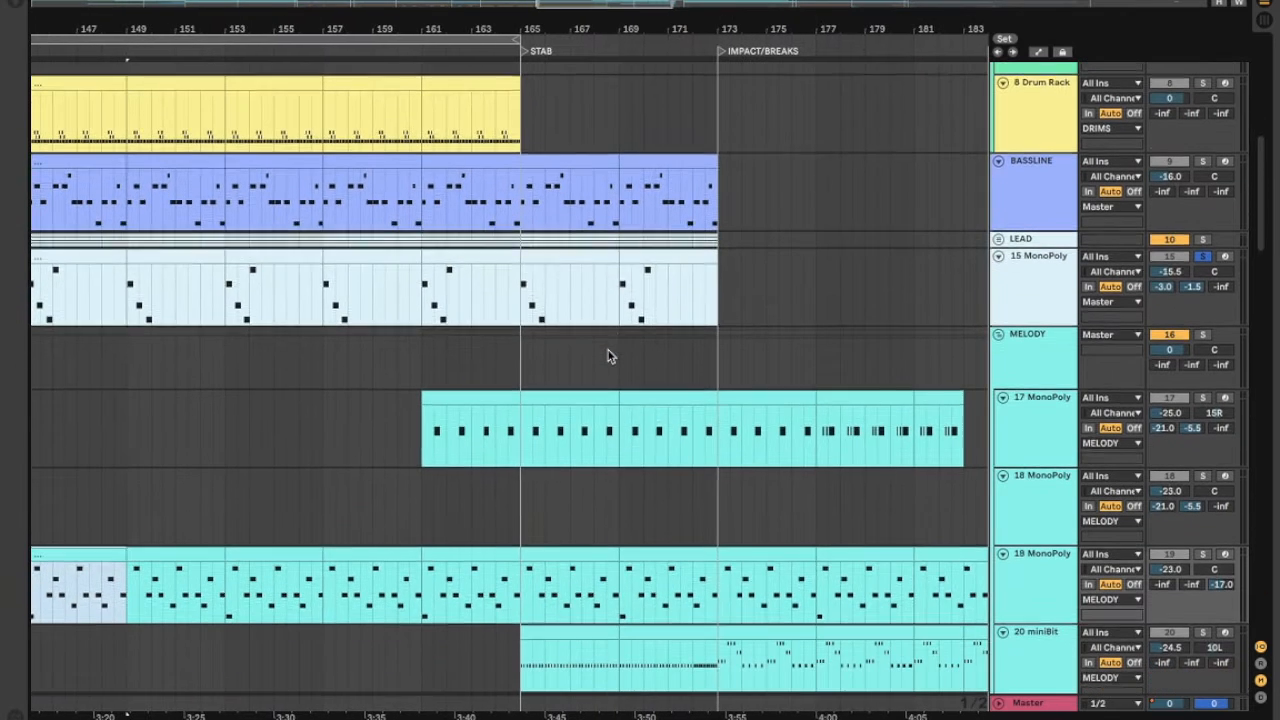
{"action": "left_click", "coordinate": [395, 262]}
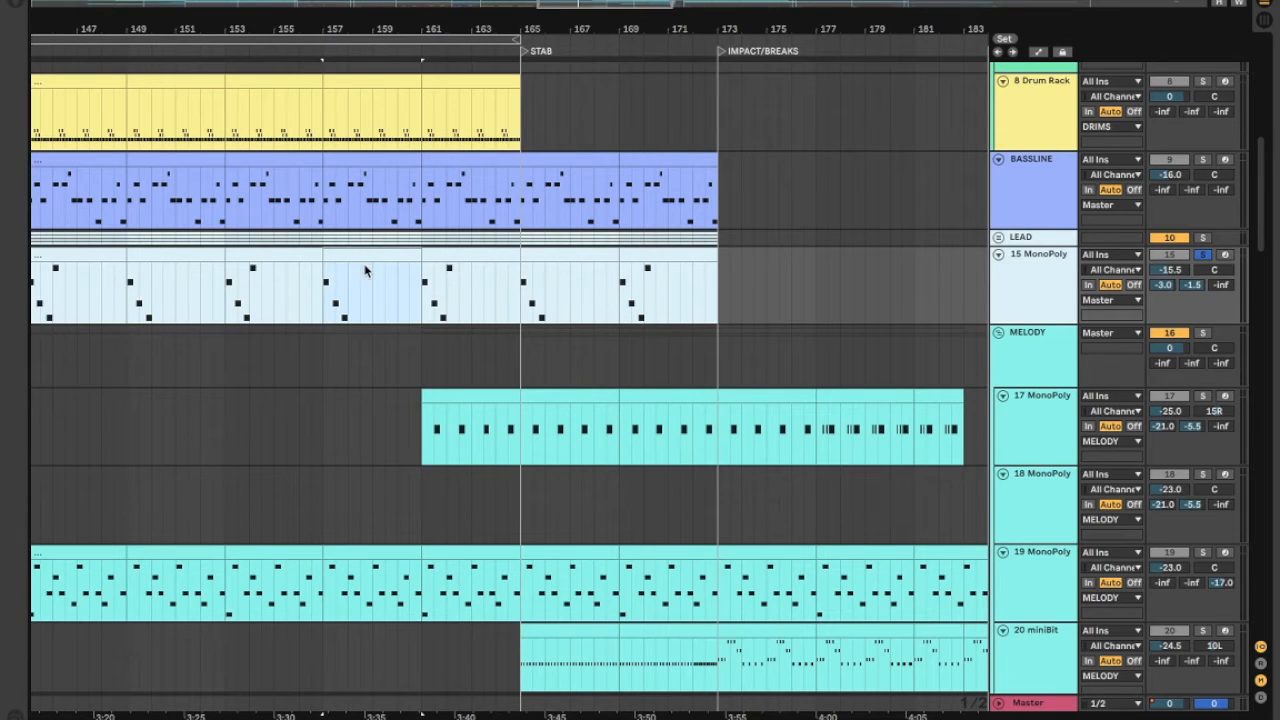
{"action": "left_click", "coordinate": [1203, 259]}
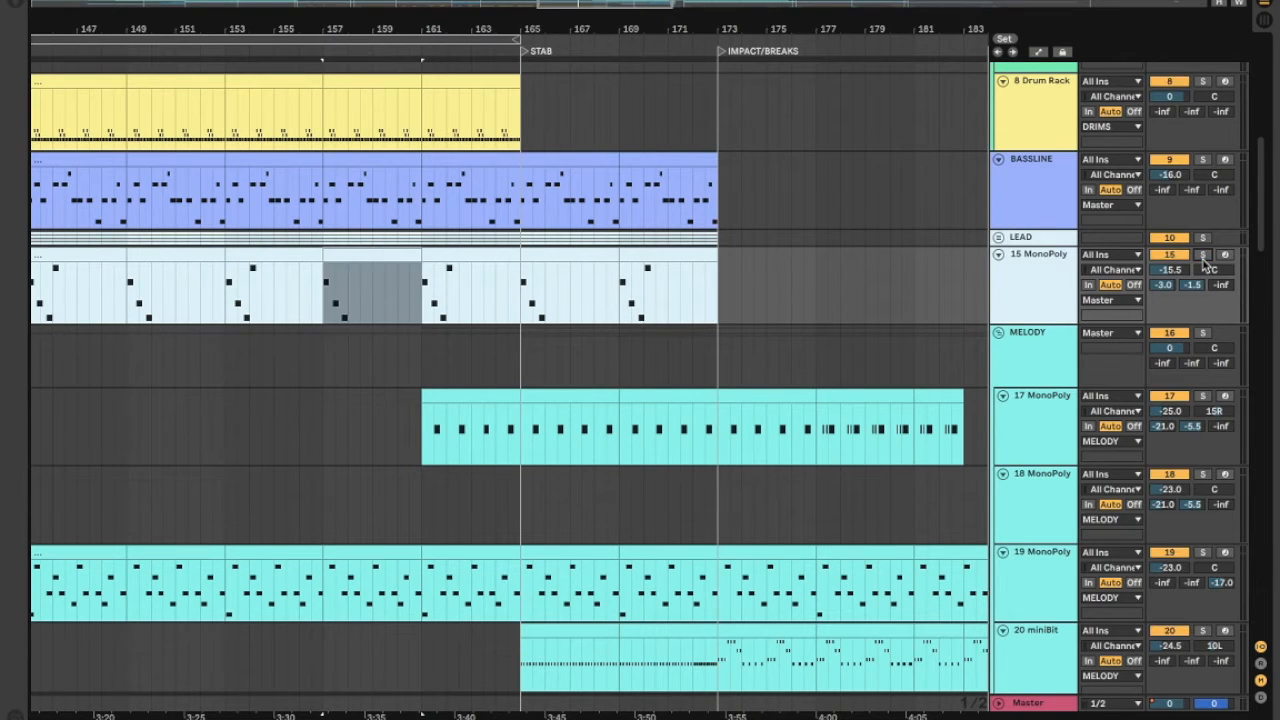
Select the range from the STAB marker to the 2ND DROP marker across the BREAK 2 and pink DRUM GIRL tracks.
{"action": "scroll", "coordinate": [657, 311], "scroll_direction": "up", "scroll_amount": 5}
{"action": "scroll", "coordinate": [657, 311], "scroll_direction": "right", "scroll_amount": 2}
{"action": "scroll", "coordinate": [657, 311], "scroll_direction": "up", "scroll_amount": 4}
{"action": "scroll", "coordinate": [657, 311], "scroll_direction": "right", "scroll_amount": 2}
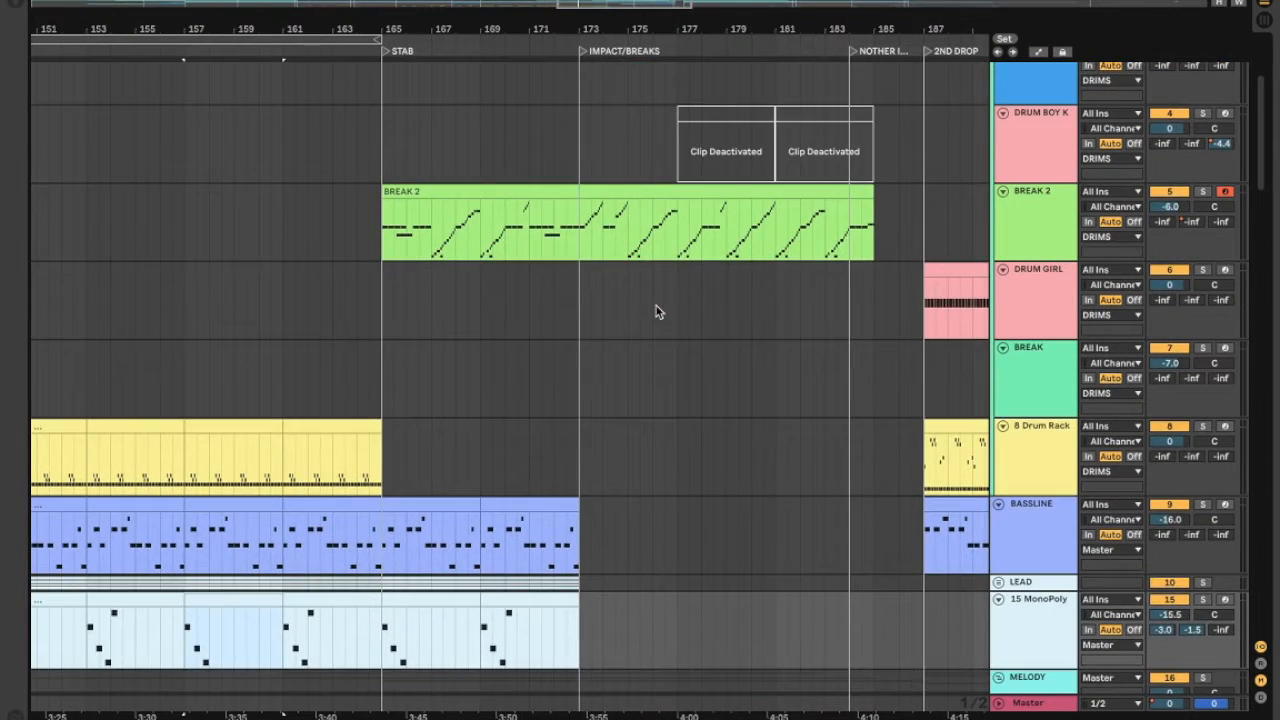
{"action": "left_click_drag", "start_coordinate": [331, 378], "coordinate": [869, 344]}
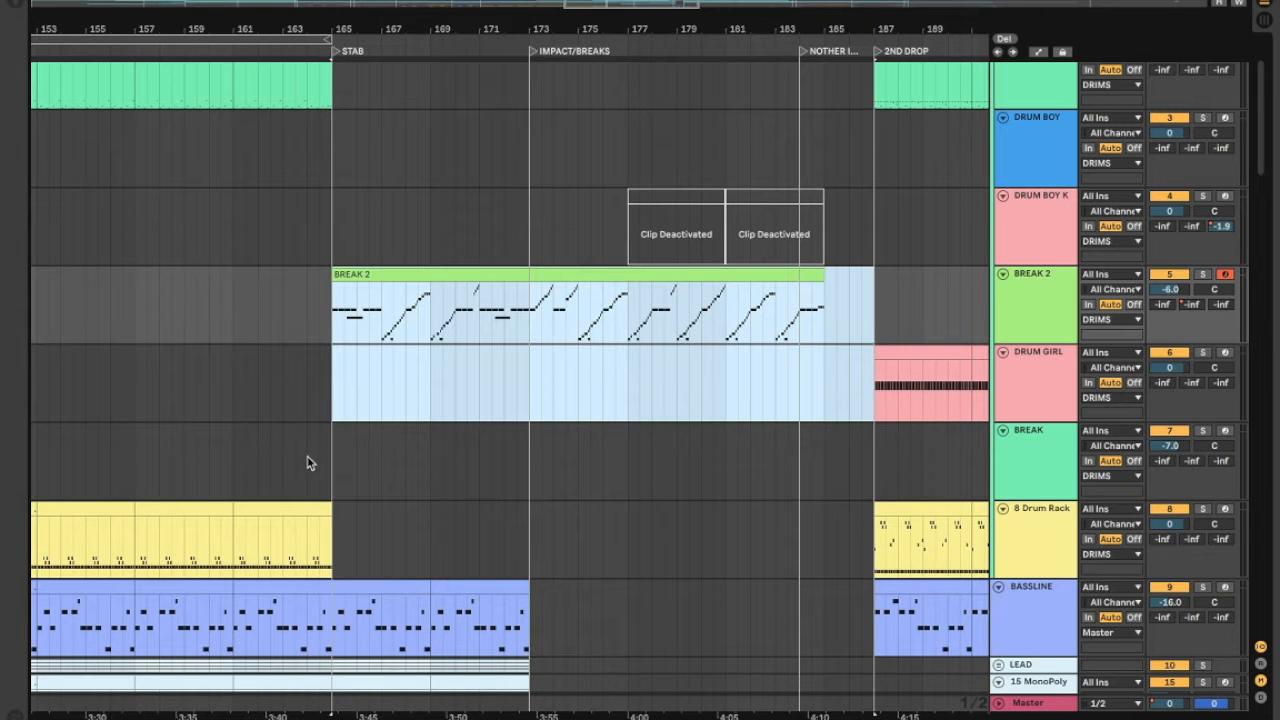
Play the arrangement from the 8 Drum Rack clip at bar 161, and follow the break and melody tracks past the STAB marker.
{"action": "left_click", "coordinate": [274, 506]}
{"action": "scroll", "coordinate": [613, 537], "scroll_direction": "left", "scroll_amount": 5}
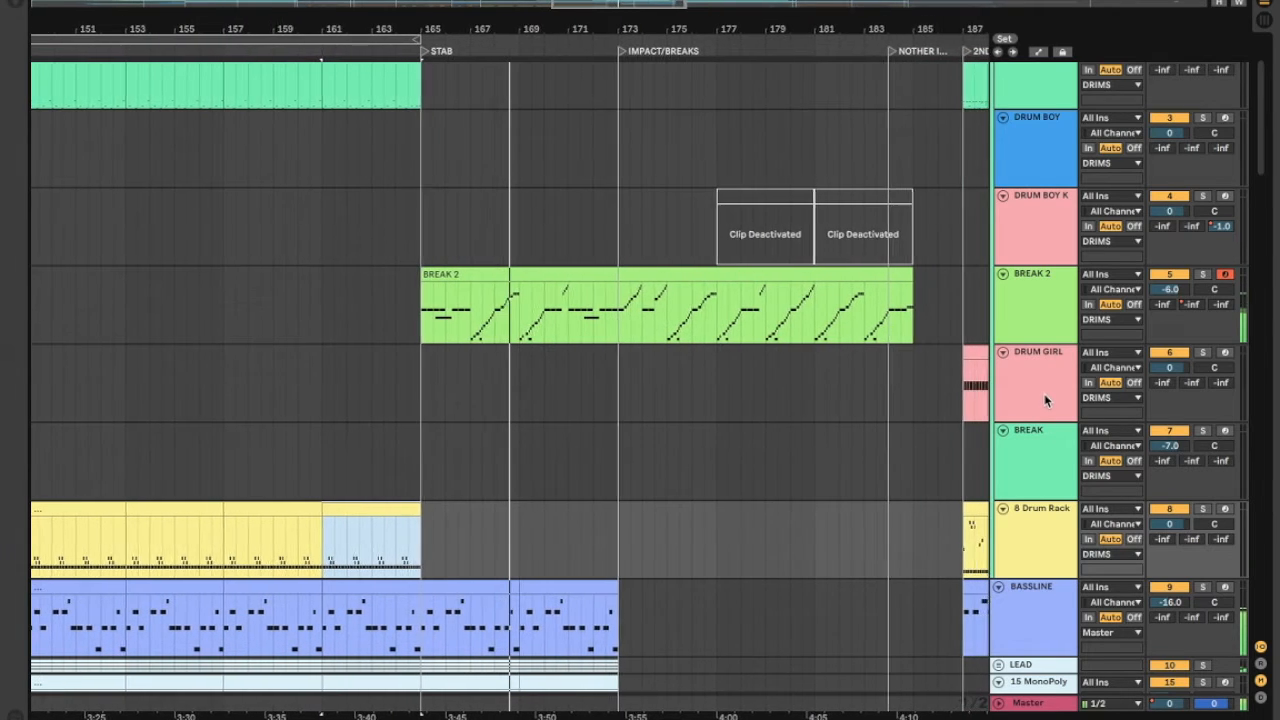
{"action": "scroll", "coordinate": [1039, 434], "scroll_direction": "down", "scroll_amount": 12}
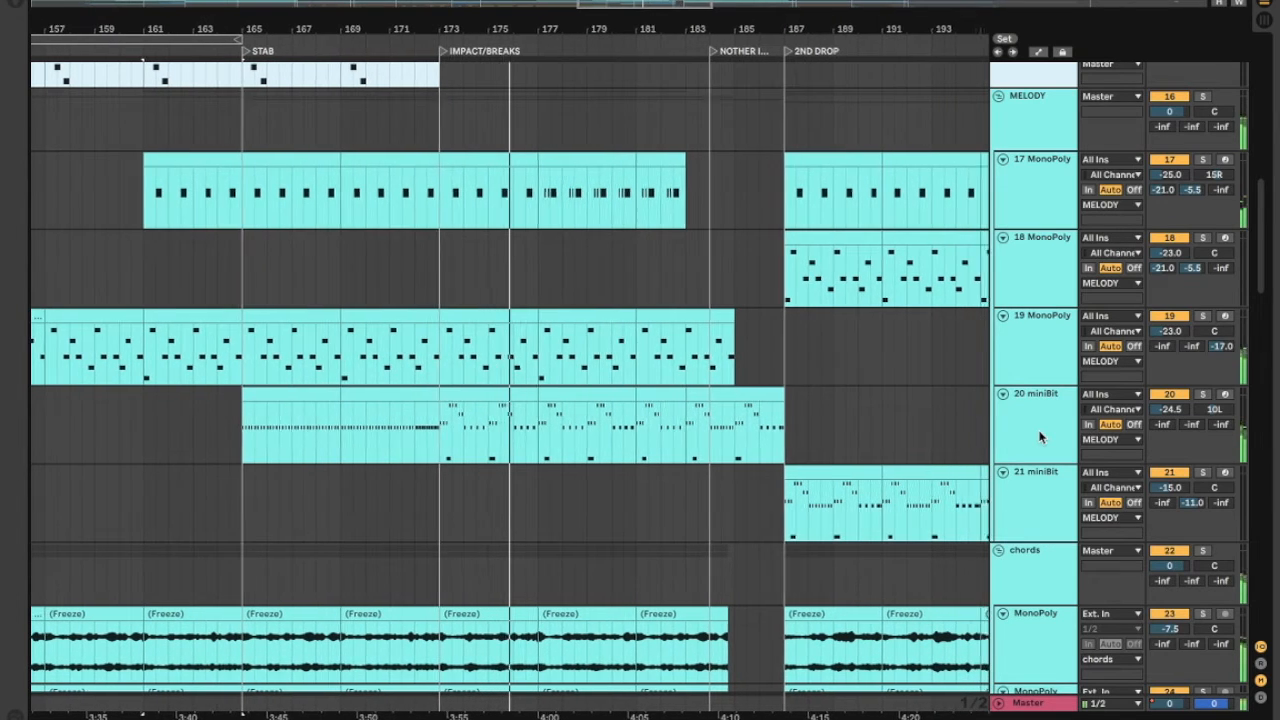
{"action": "scroll", "coordinate": [1040, 437], "scroll_direction": "up", "scroll_amount": 10}
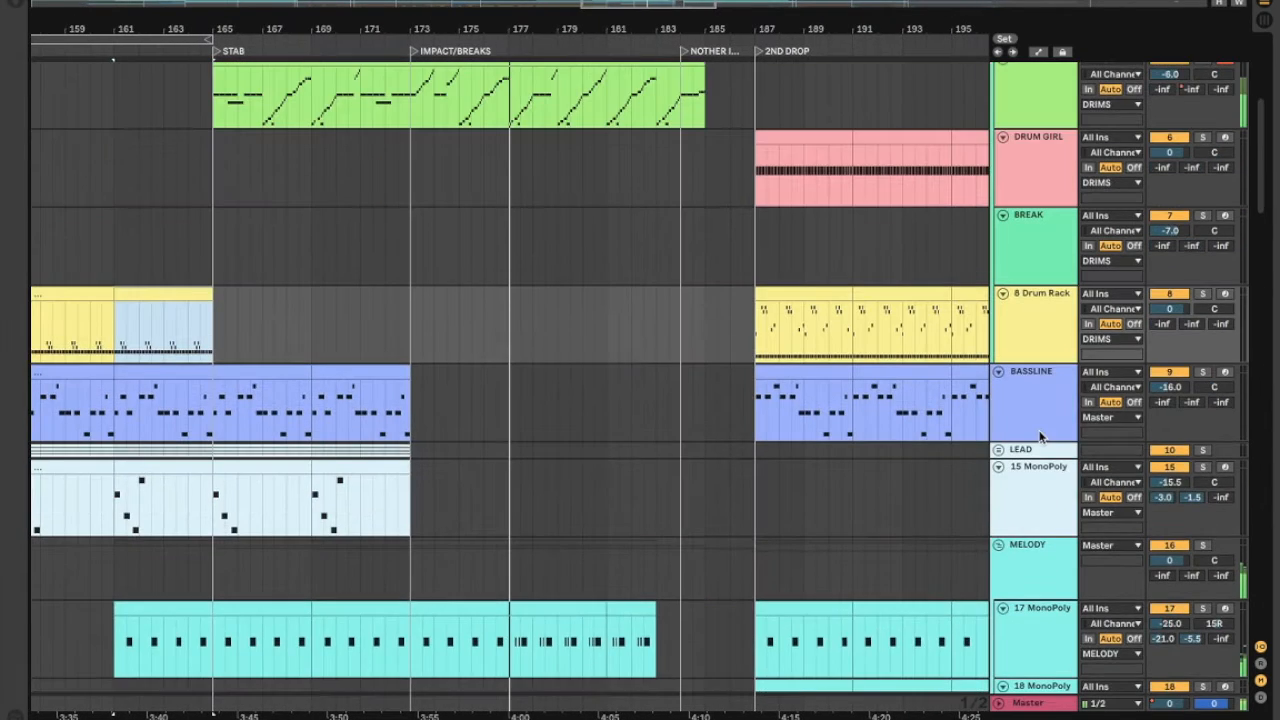
{"action": "scroll", "coordinate": [1040, 437], "scroll_direction": "up", "scroll_amount": 3}
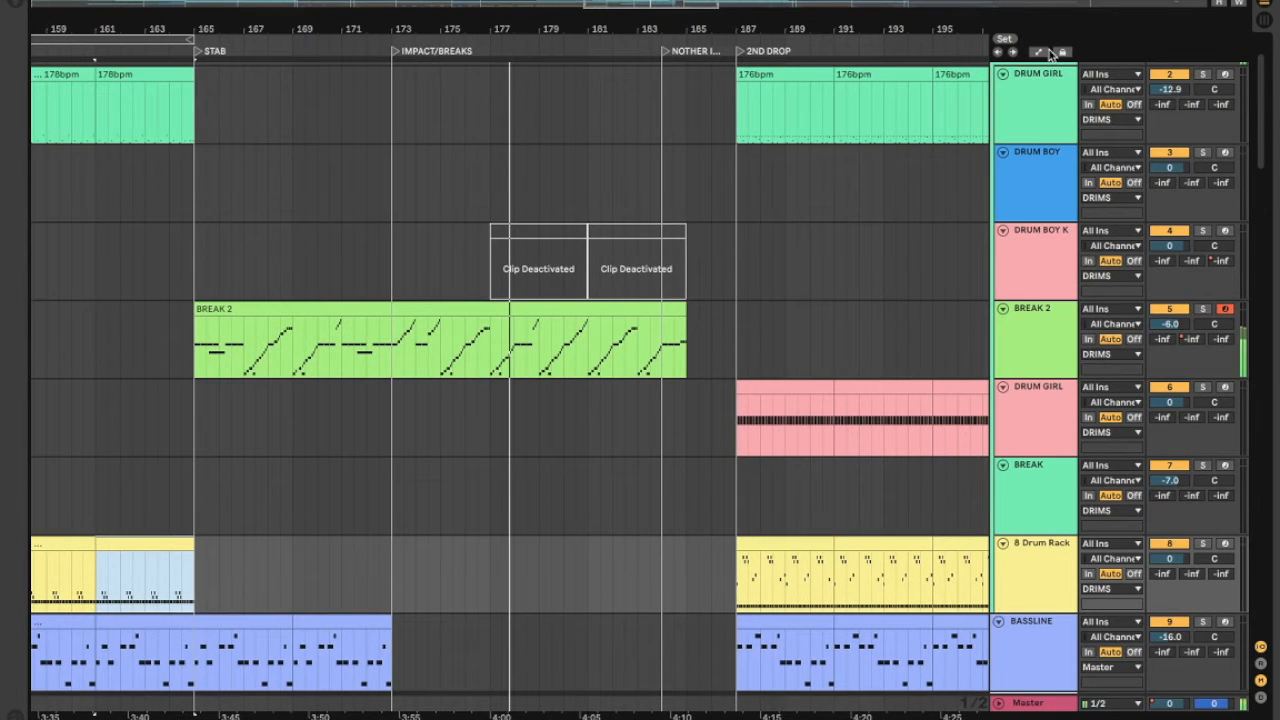
Show the automation lanes and examine BREAK 2's delay, Auto Filter and BANDPASS automation.
{"action": "left_click", "coordinate": [1040, 52]}
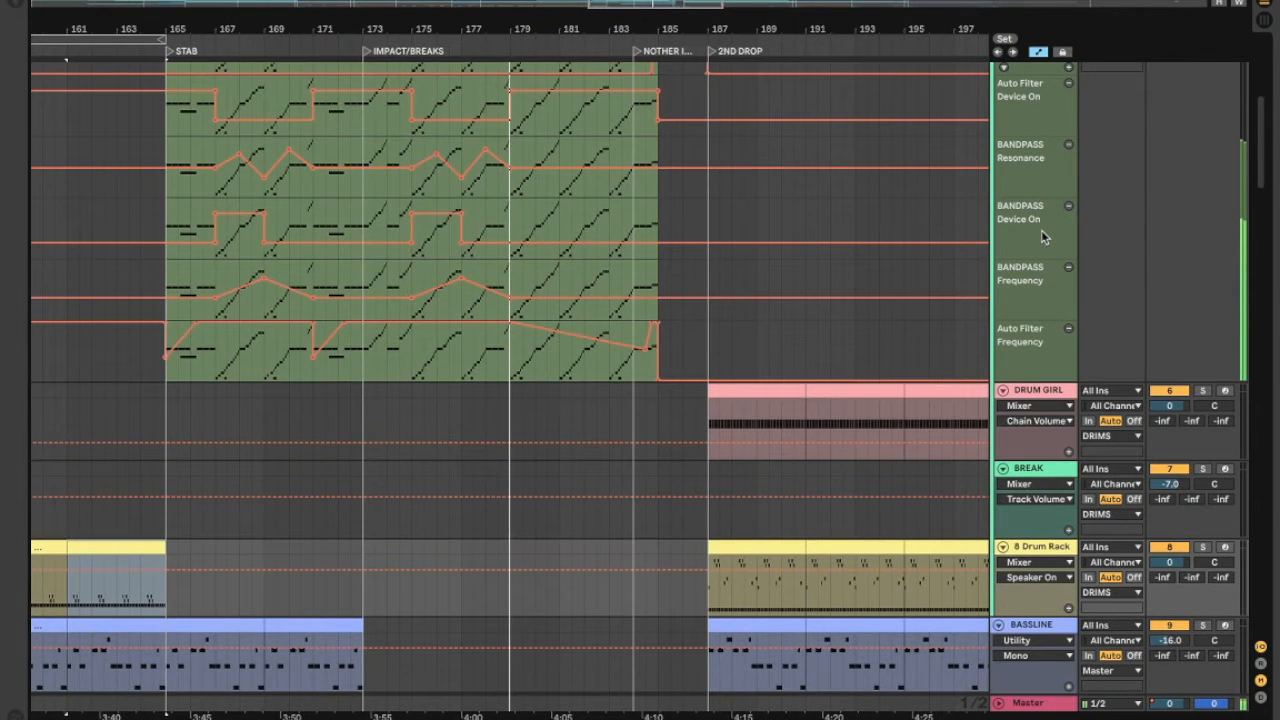
{"action": "scroll", "coordinate": [1043, 237], "scroll_direction": "up", "scroll_amount": 2}
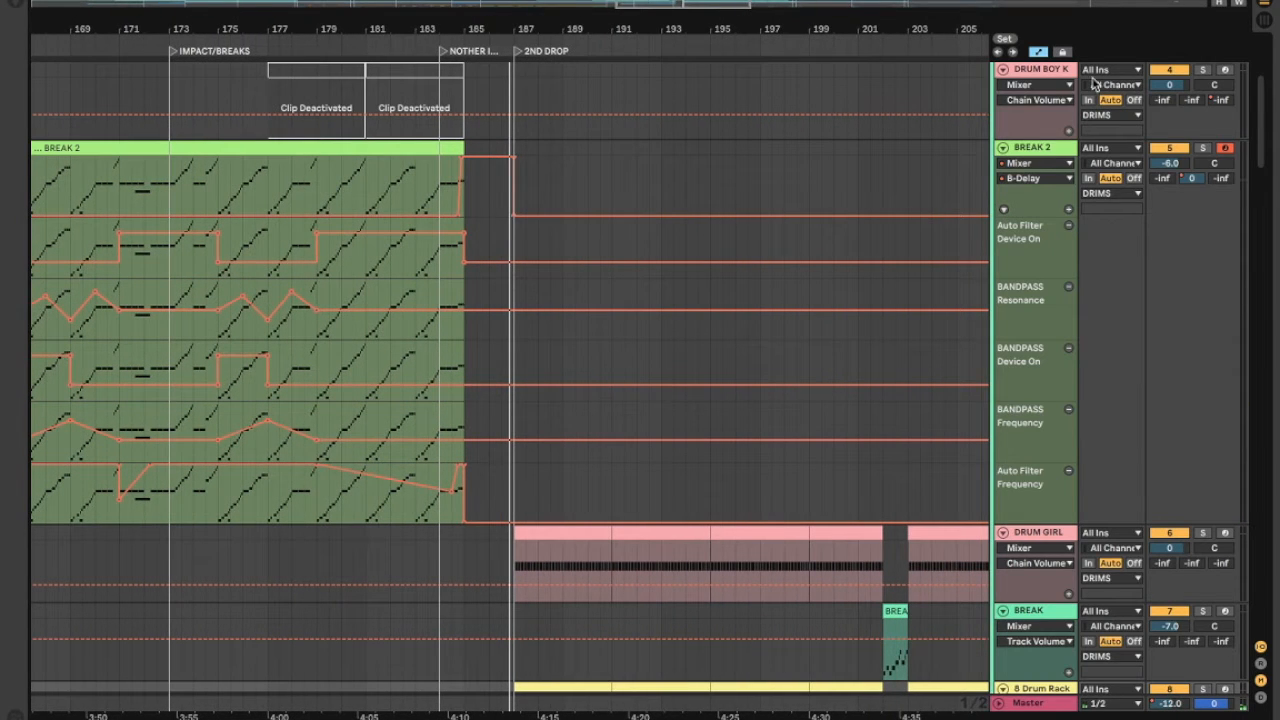
{"action": "scroll", "coordinate": [699, 295], "scroll_direction": "left", "scroll_amount": 6}
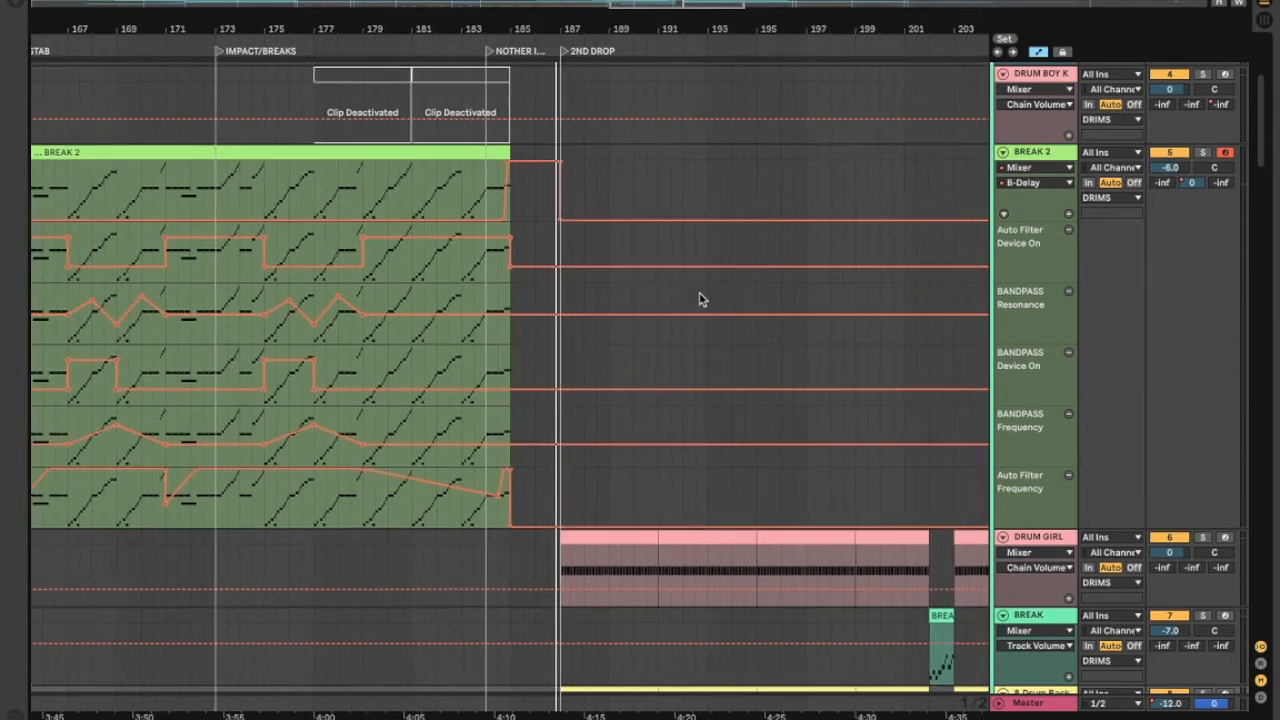
View the BREAK 2 clip's sliced notes and close the note editor again.
{"action": "double_click", "coordinate": [382, 162]}
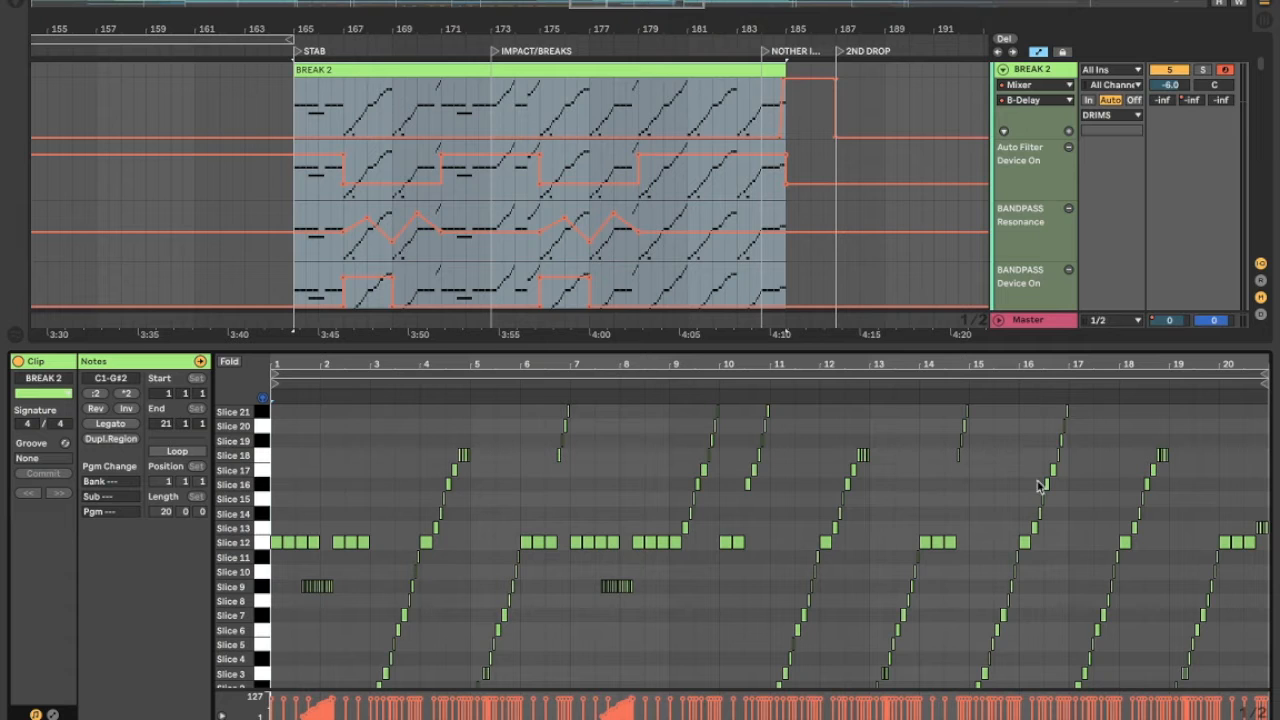
{"action": "left_click", "coordinate": [1258, 716]}
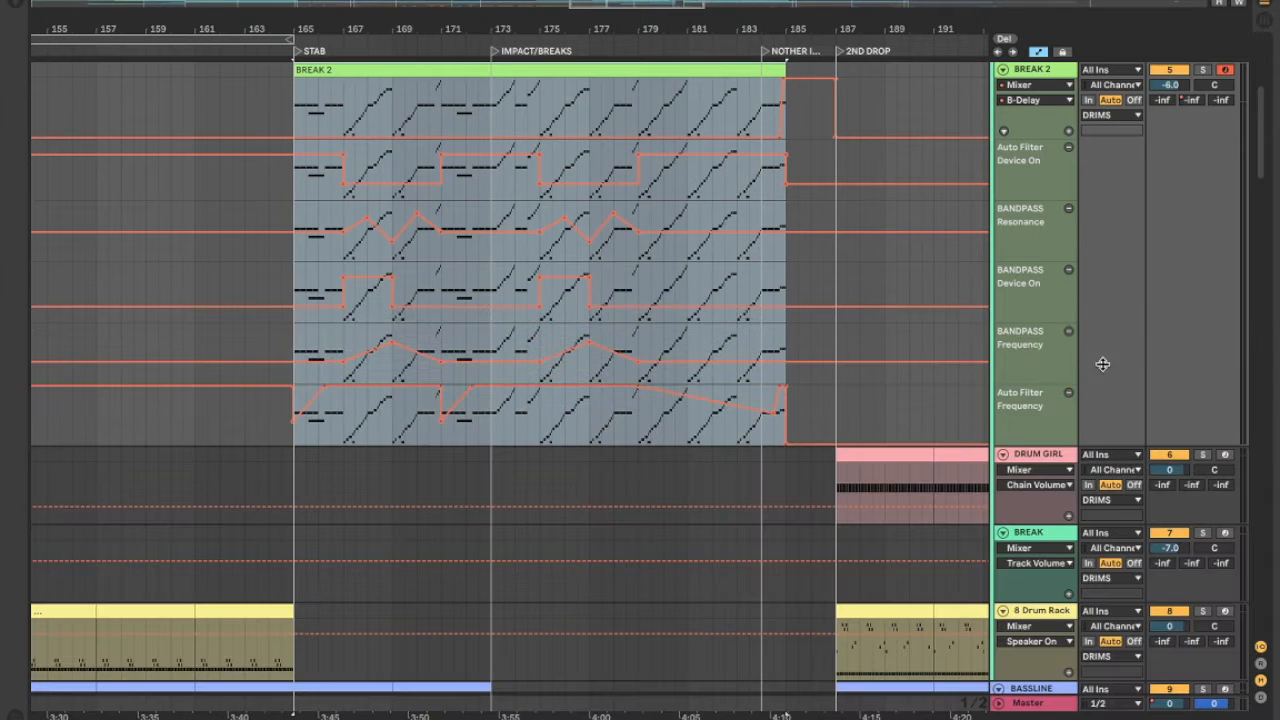
Hide the automation lanes and select bars 165 to 173 on the pink DRUM GIRL track below BREAK 2.
{"action": "scroll", "coordinate": [645, 320], "scroll_direction": "up", "scroll_amount": 5}
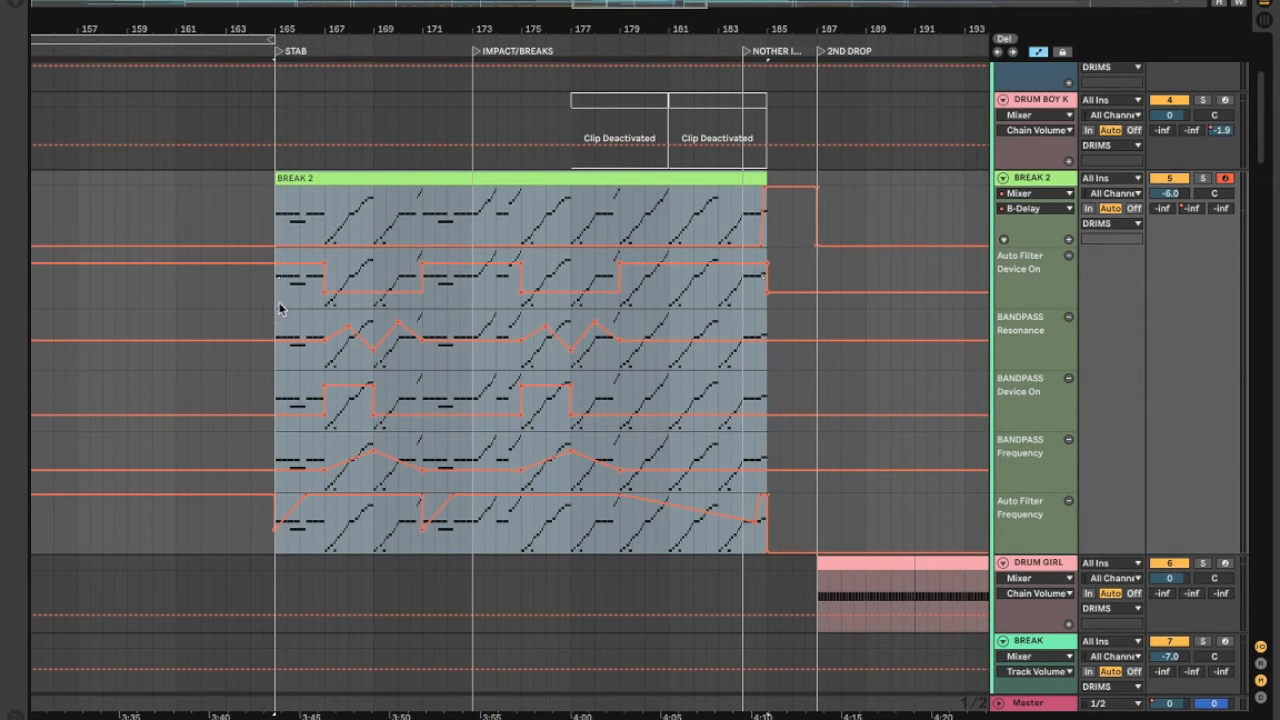
{"action": "left_click", "coordinate": [1038, 53]}
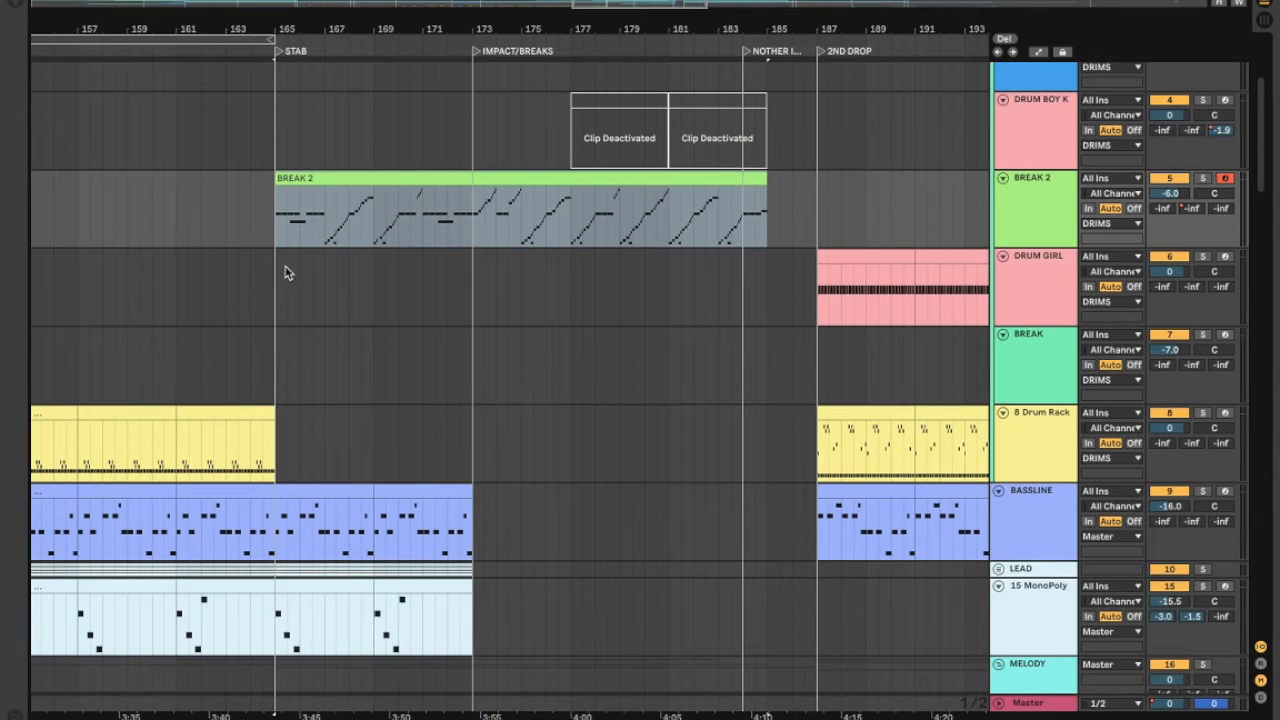
{"action": "left_click_drag", "start_coordinate": [278, 294], "coordinate": [377, 295]}
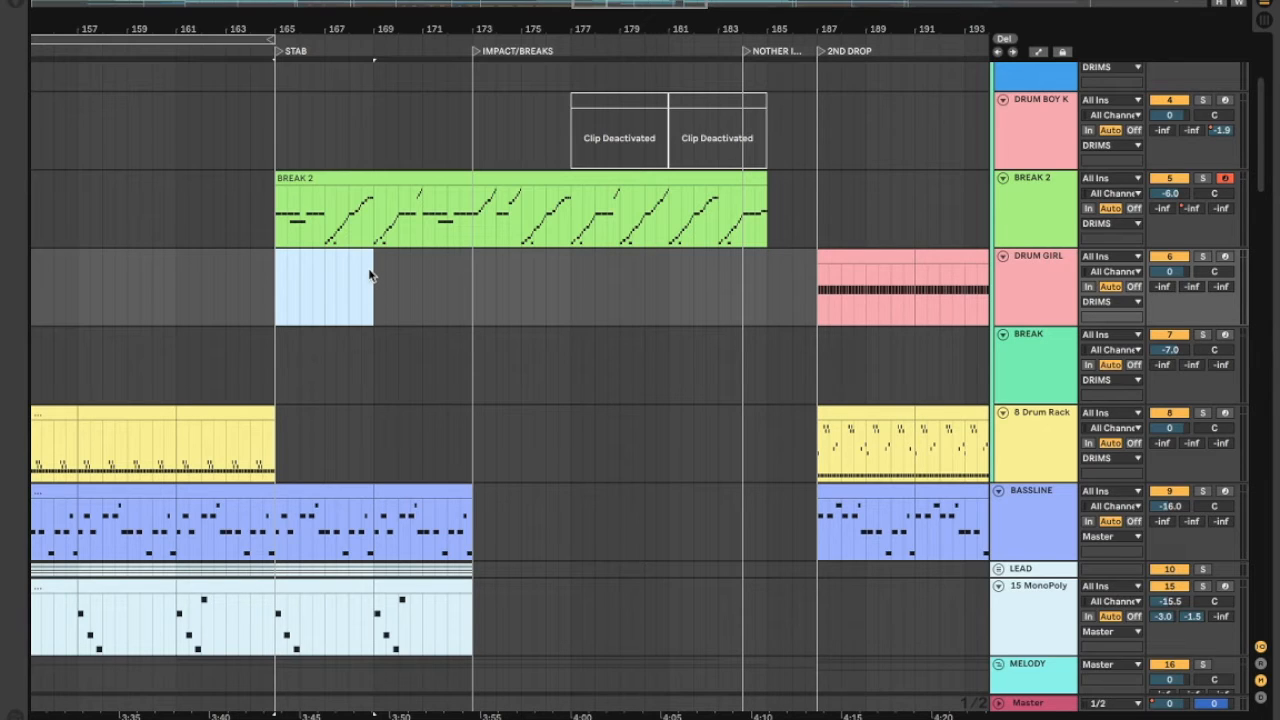
{"action": "left_click_drag", "start_coordinate": [370, 276], "coordinate": [270, 286]}
{"action": "scroll", "coordinate": [378, 285], "scroll_direction": "up", "scroll_amount": 5}
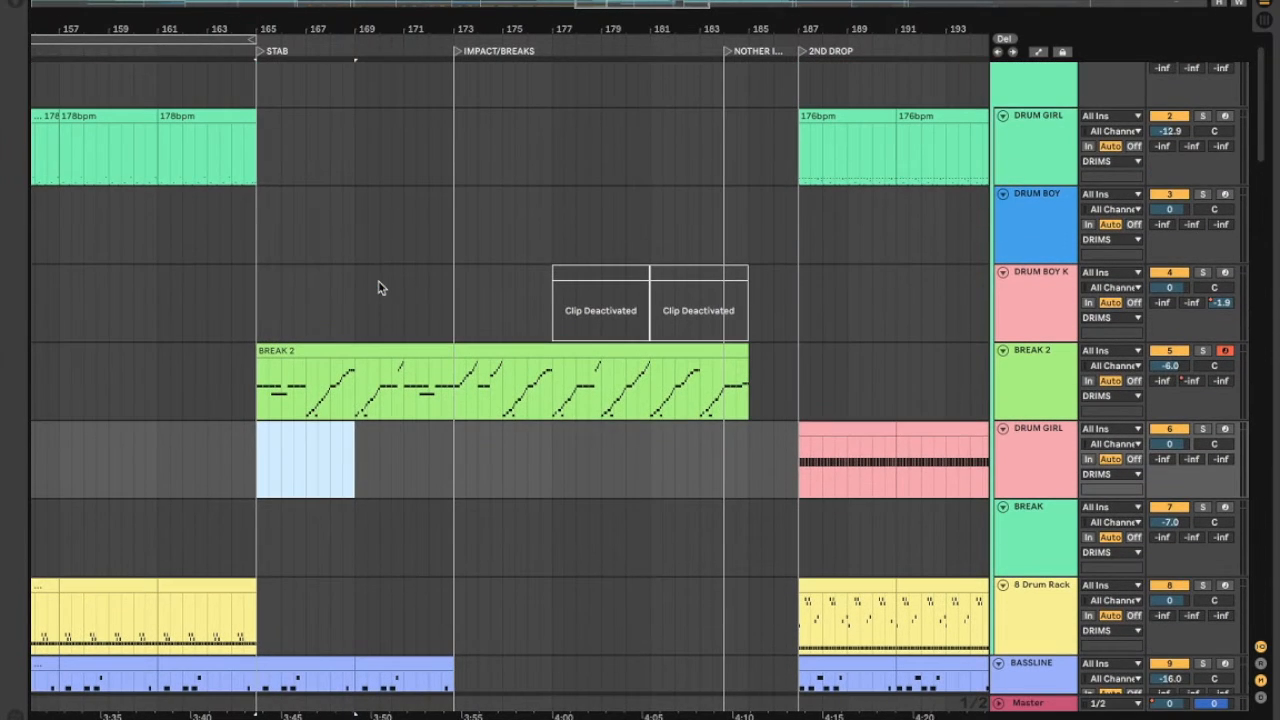
{"action": "left_click_drag", "start_coordinate": [408, 446], "coordinate": [253, 457]}
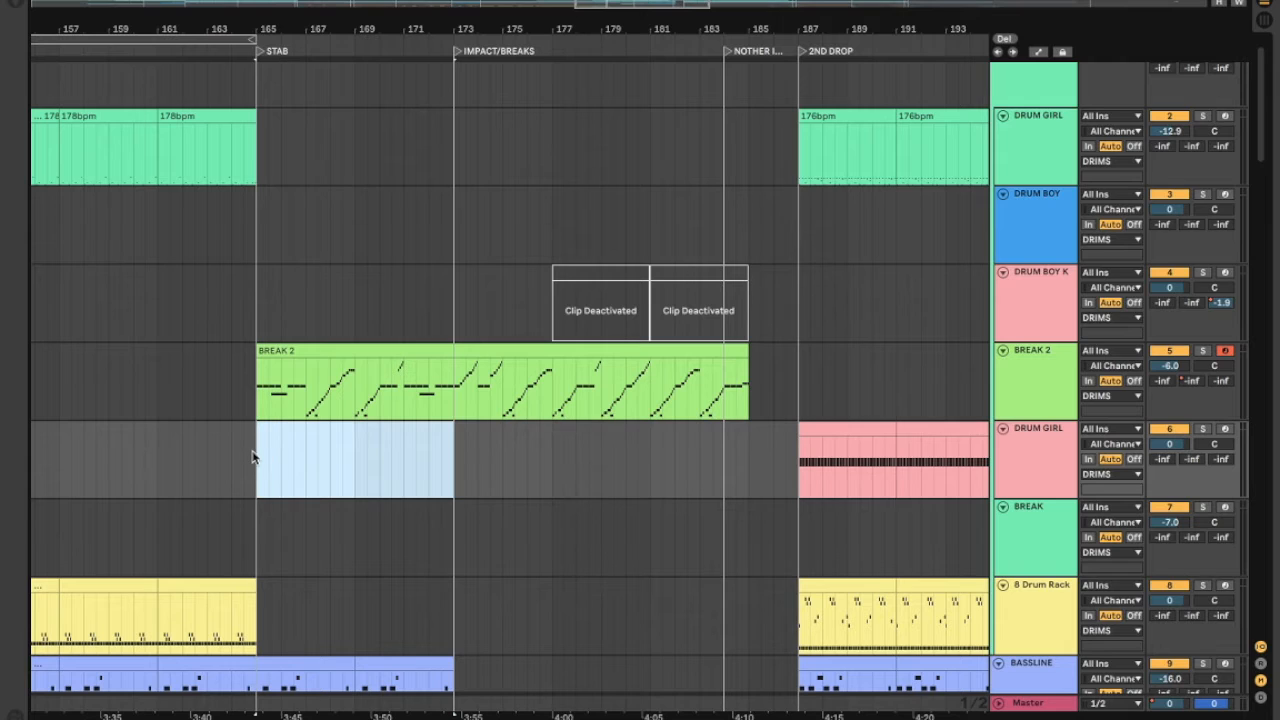
Solo the BREAK 2 track and play its clip from the STAB marker with the automation lanes shown.
{"action": "left_click", "coordinate": [328, 354]}
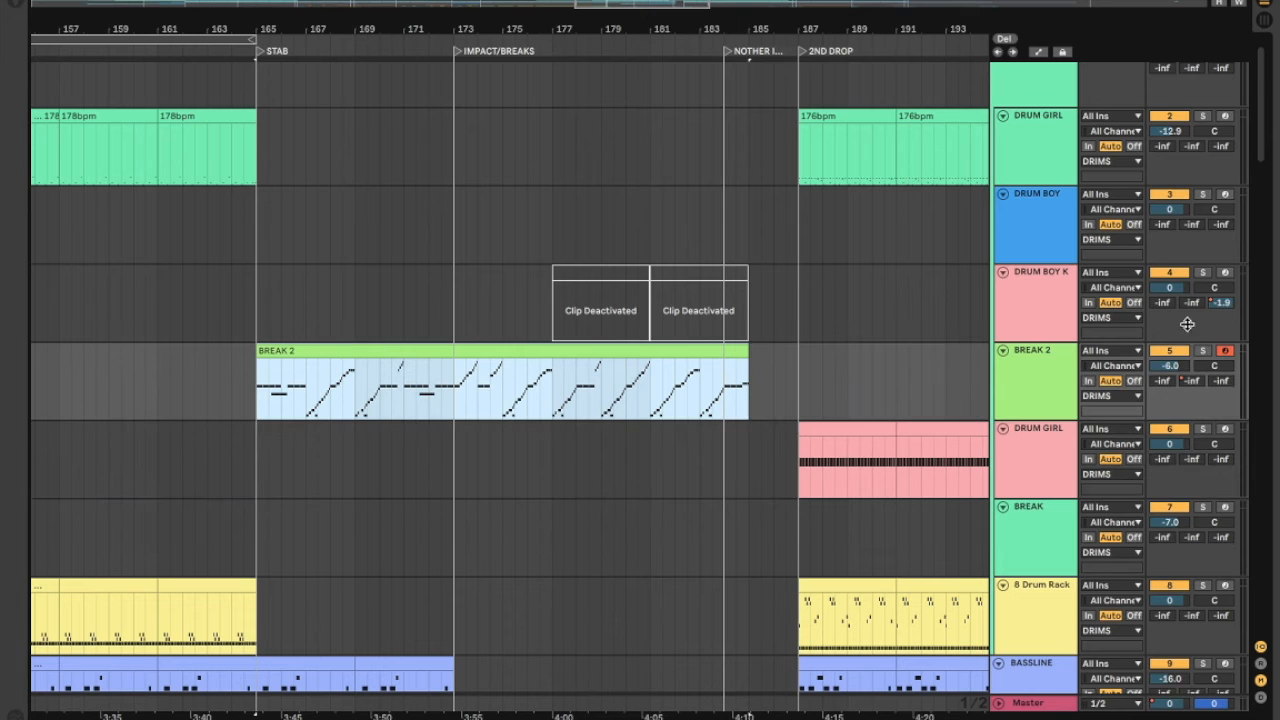
{"action": "left_click", "coordinate": [1201, 351]}
{"action": "key", "text": "space"}
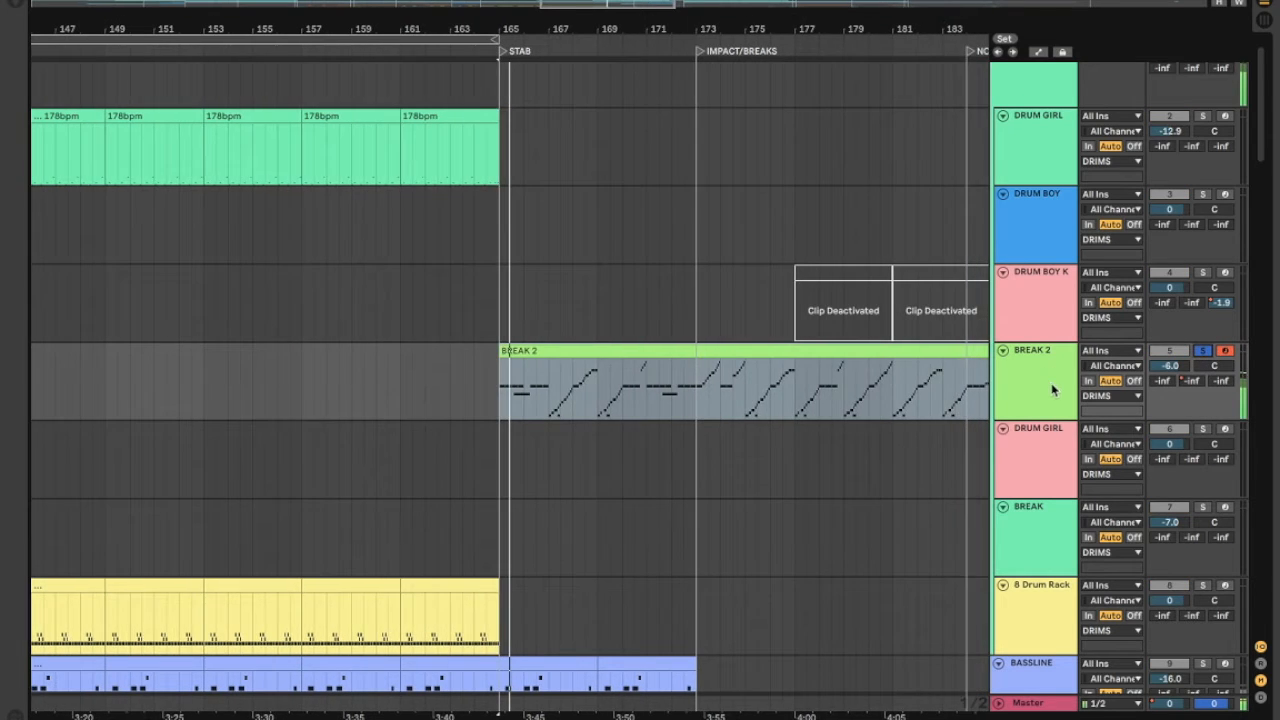
{"action": "left_click", "coordinate": [1038, 50]}
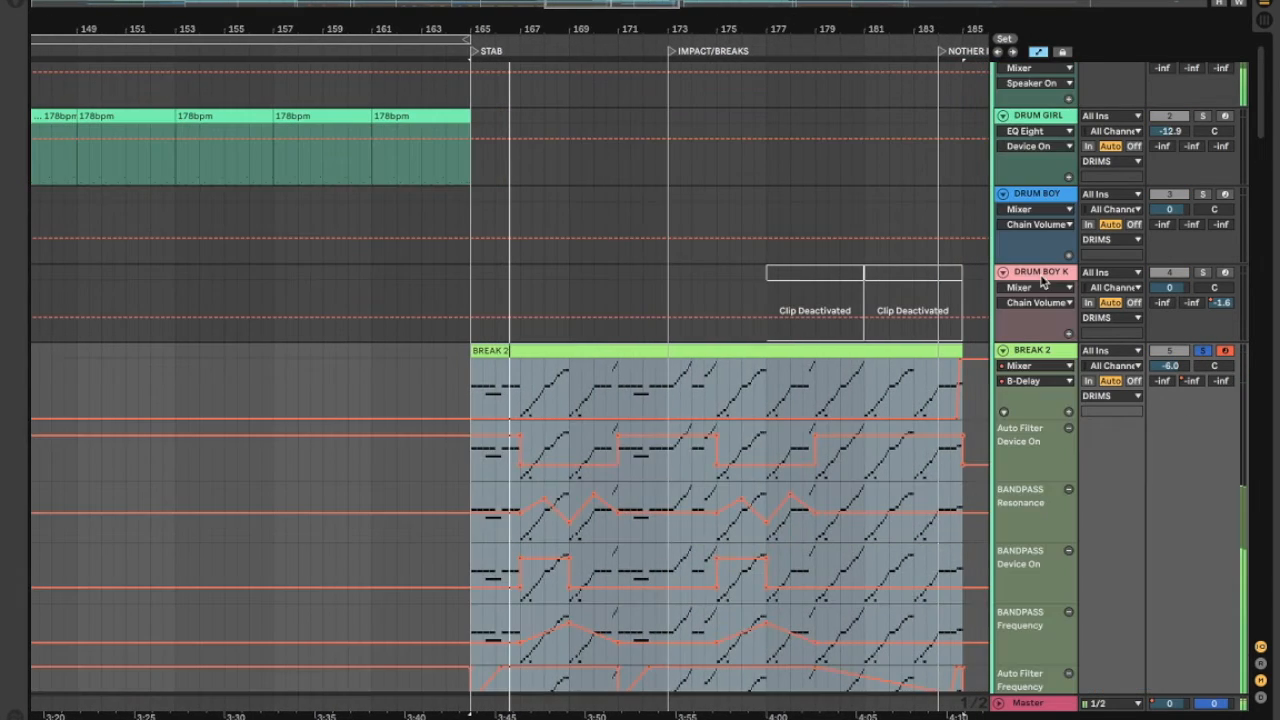
{"action": "scroll", "coordinate": [1035, 405], "scroll_direction": "down", "scroll_amount": 3}
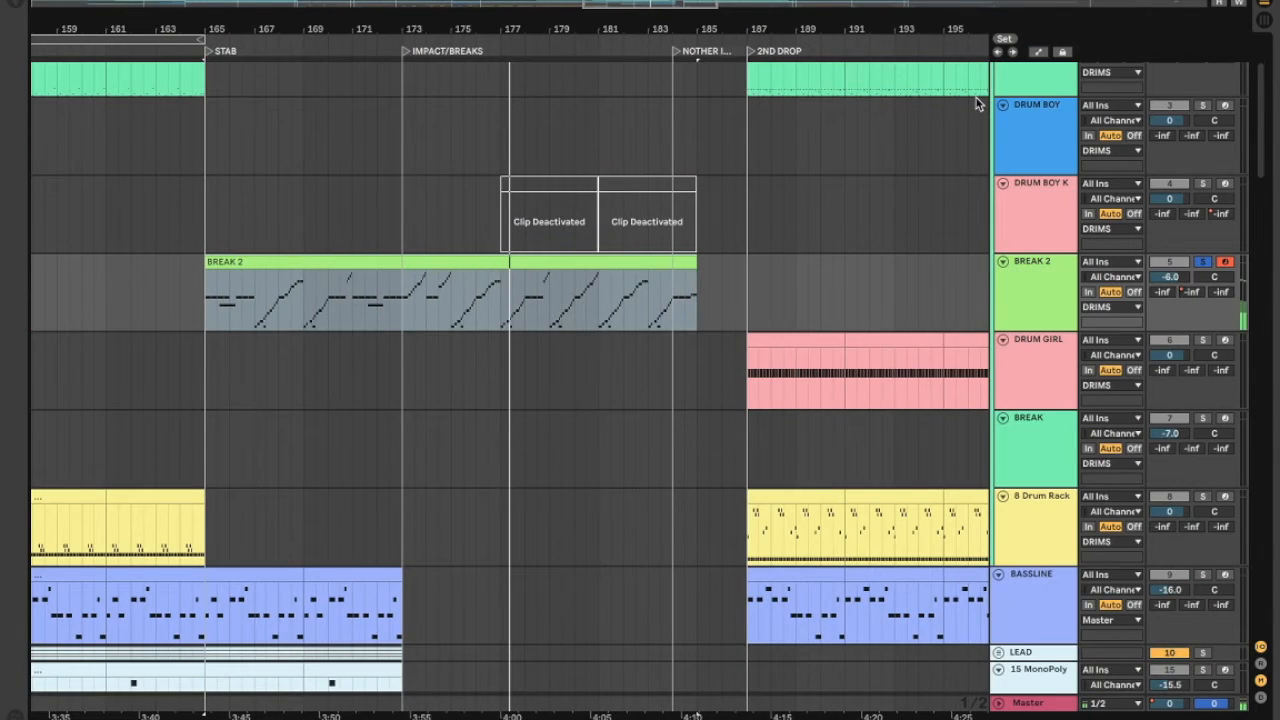
Select the whole BREAK 2 clip, stop playback, and look over the surrounding drum, bass and melody tracks.
{"action": "left_click", "coordinate": [470, 270]}
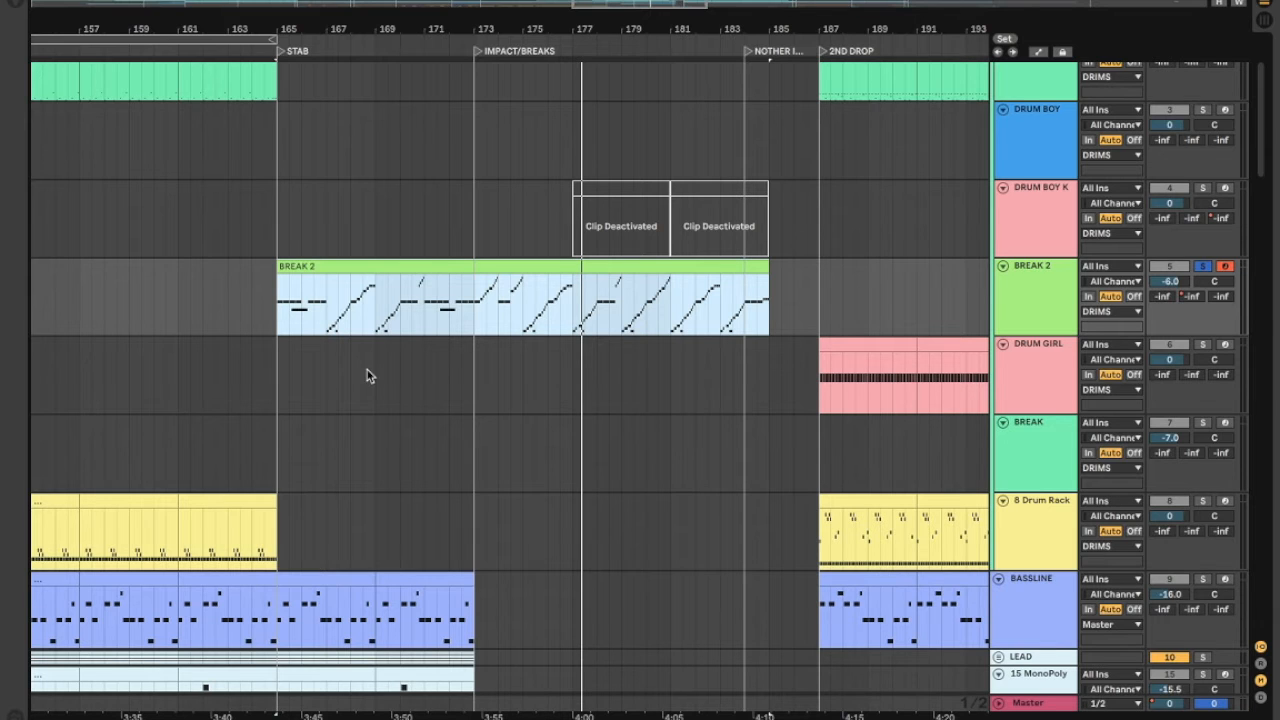
{"action": "scroll", "coordinate": [368, 381], "scroll_direction": "down", "scroll_amount": 5}
{"action": "scroll", "coordinate": [368, 387], "scroll_direction": "up", "scroll_amount": 5}
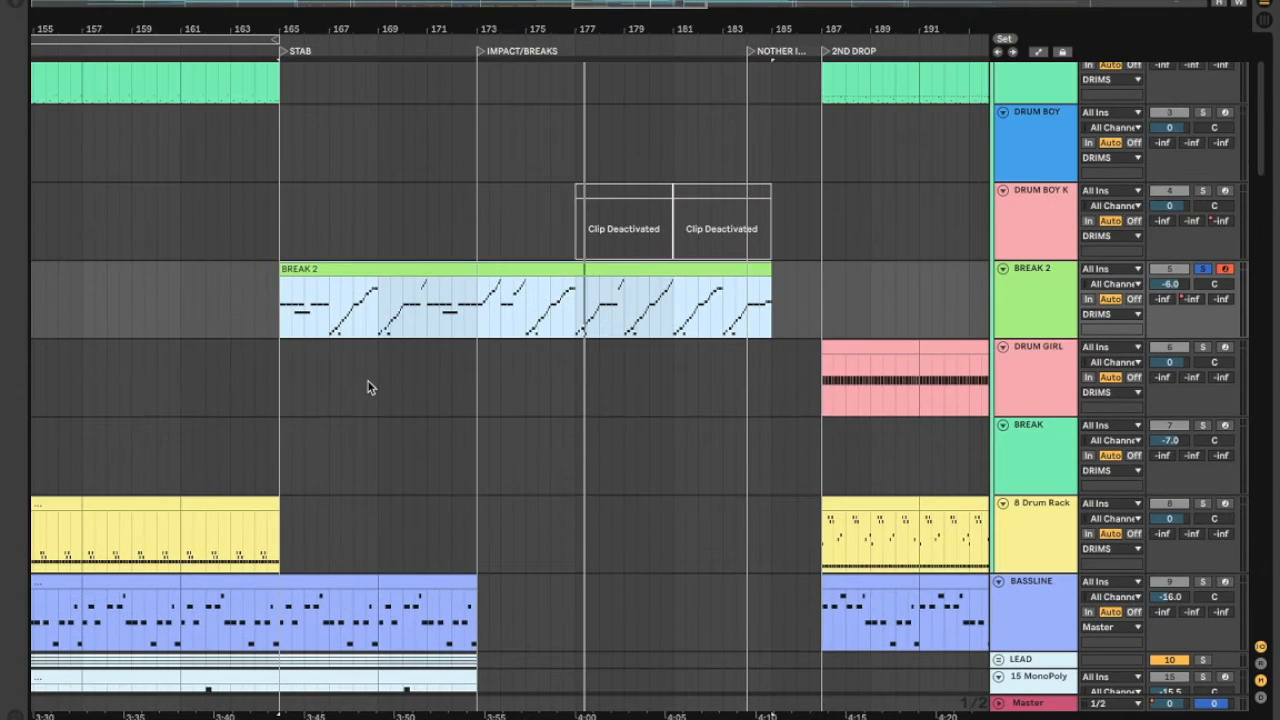
{"action": "left_click_drag", "start_coordinate": [283, 307], "coordinate": [773, 308]}
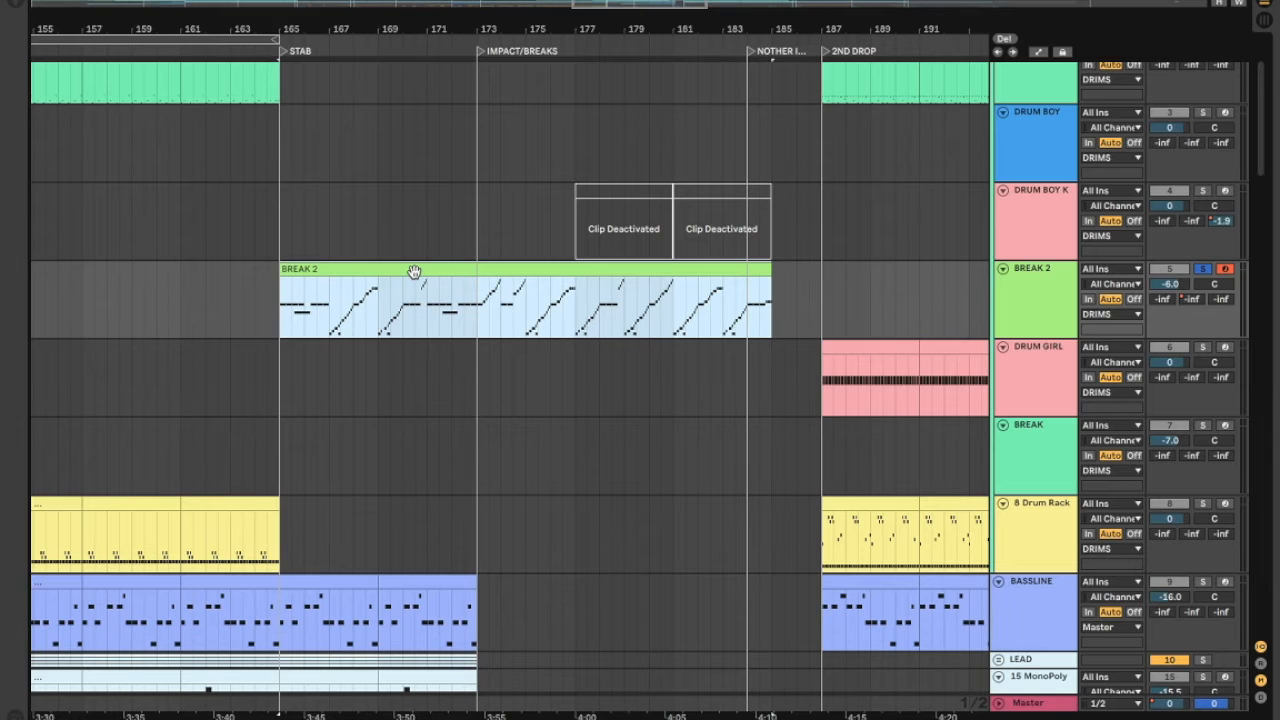
{"action": "scroll", "coordinate": [477, 456], "scroll_direction": "up", "scroll_amount": 3}
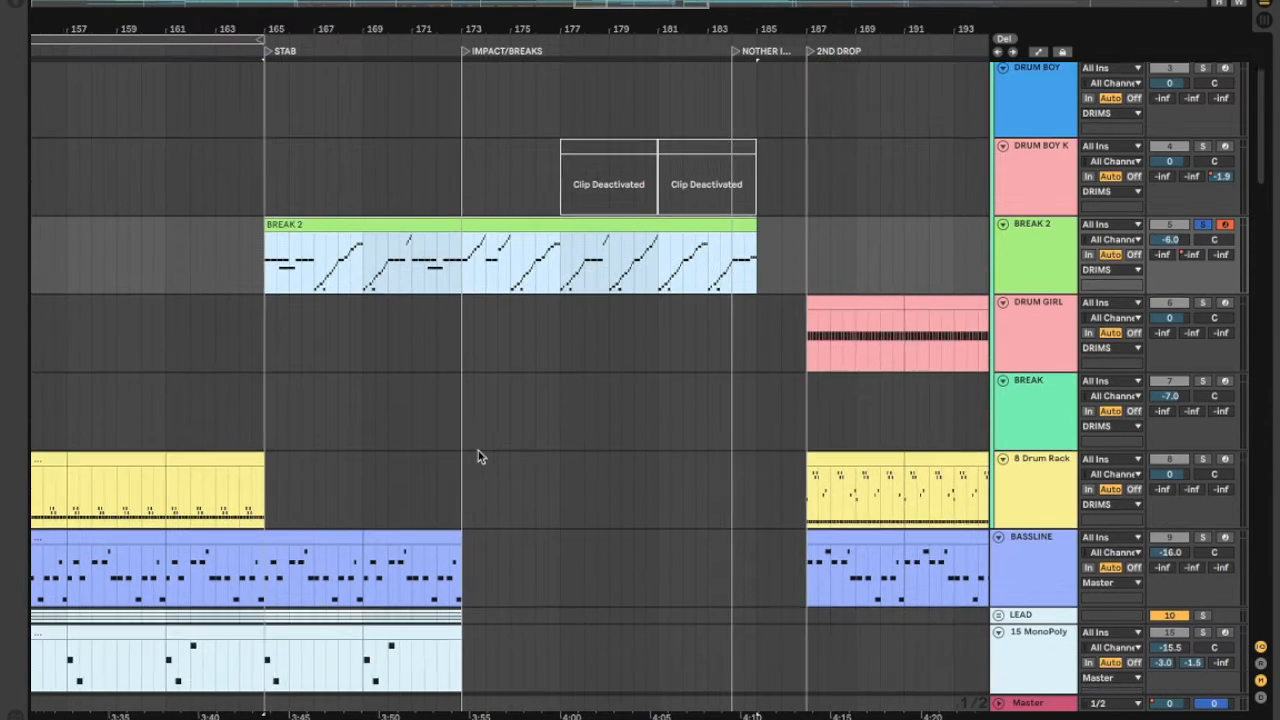
{"action": "scroll", "coordinate": [478, 456], "scroll_direction": "up", "scroll_amount": 1}
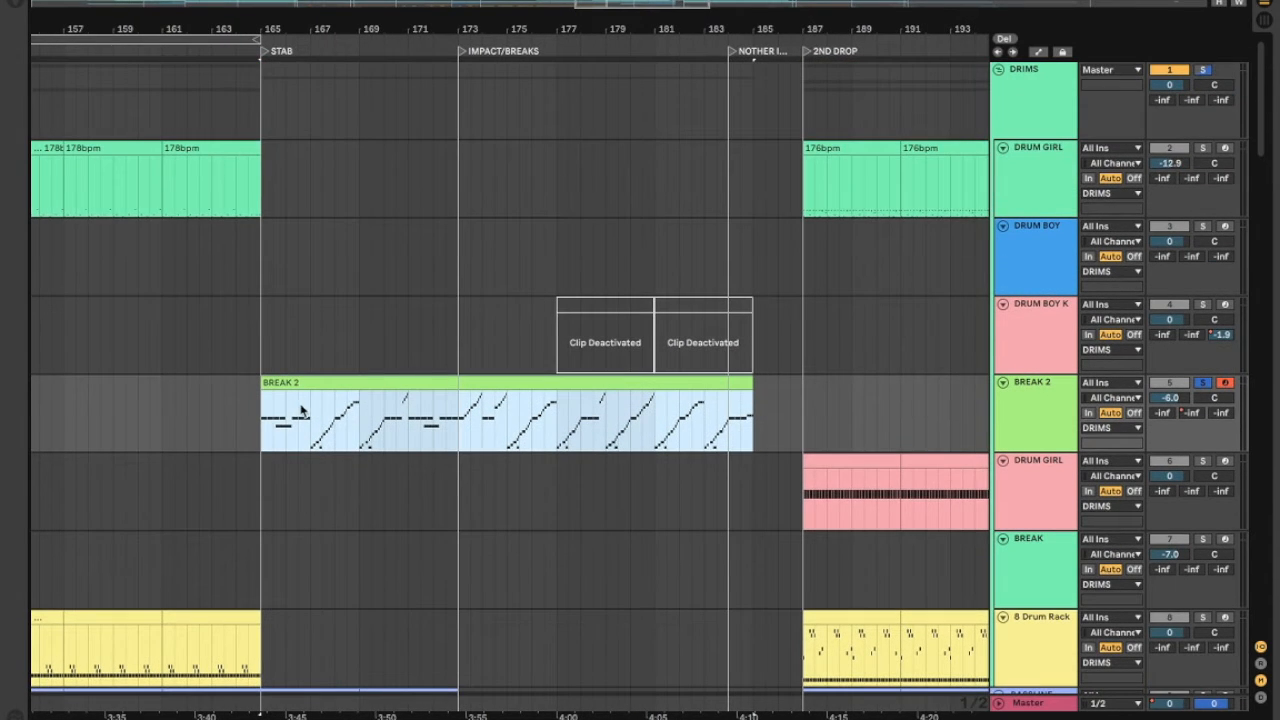
{"action": "scroll", "coordinate": [374, 477], "scroll_direction": "down", "scroll_amount": 8}
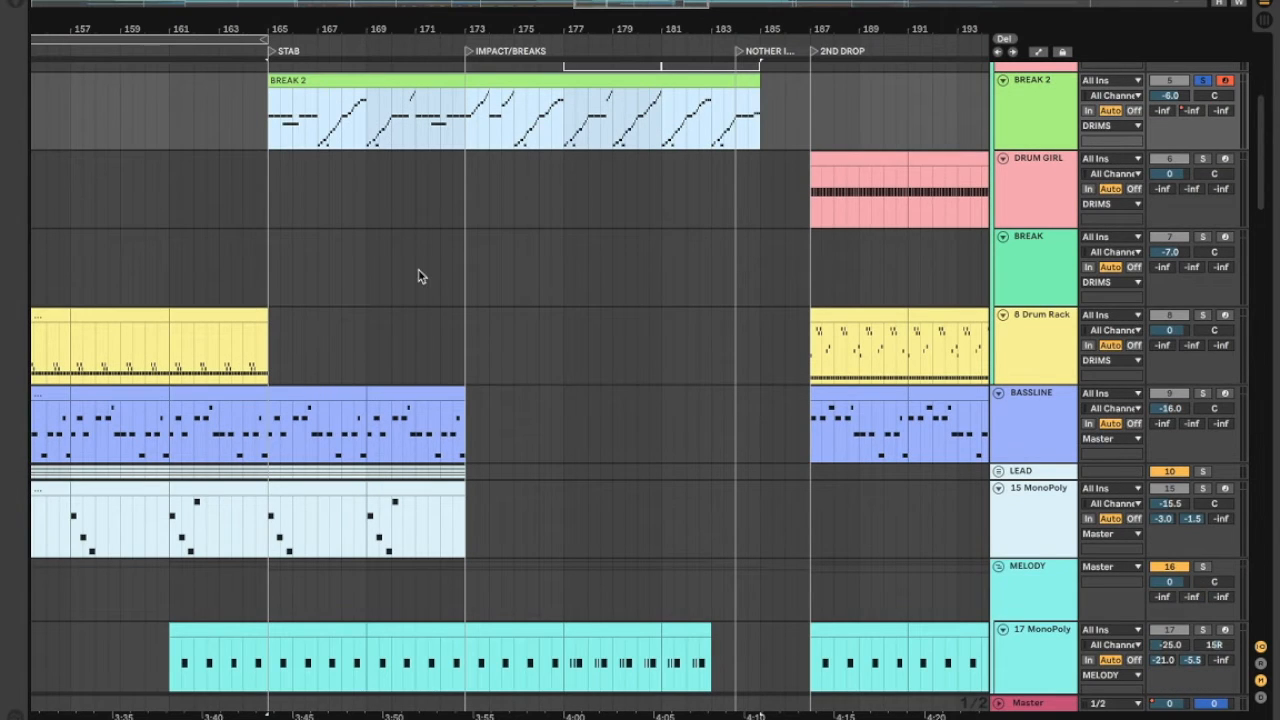
Loop bars 165 to 173, audition BASSLINE soloed together with BREAK 2, and clear the solos.
{"action": "left_click", "coordinate": [408, 396]}
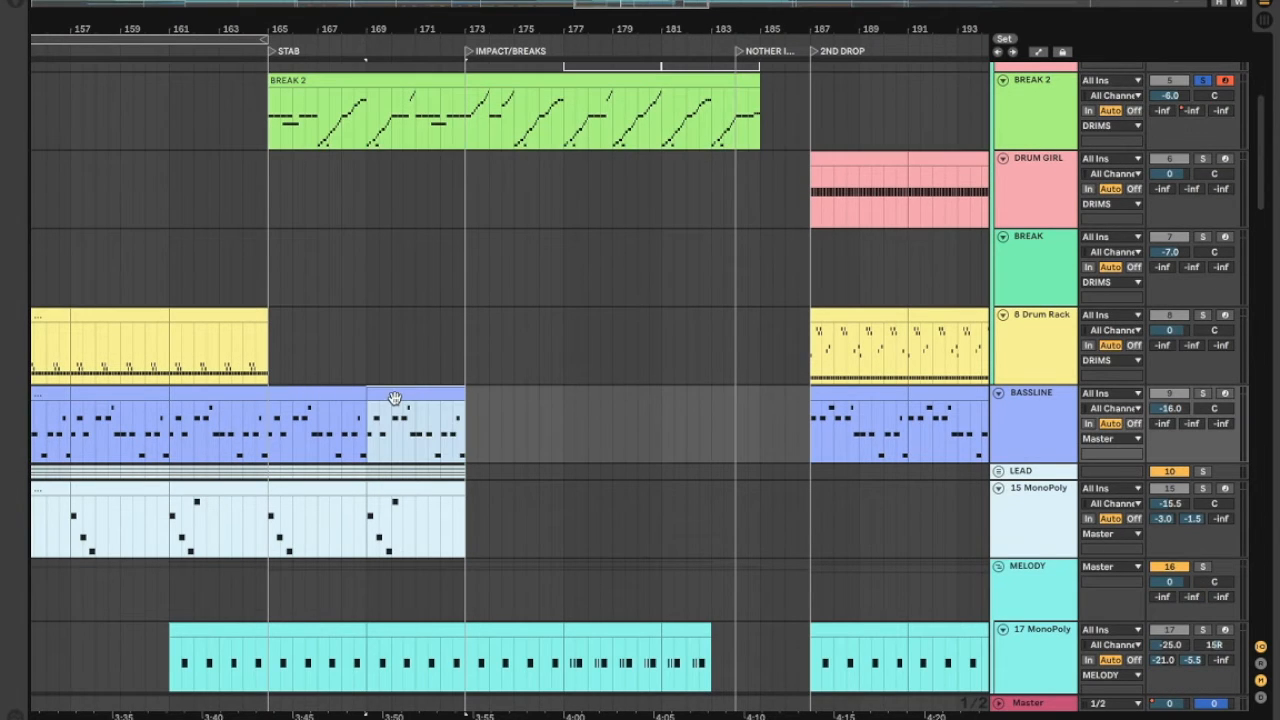
{"action": "left_click_drag", "start_coordinate": [463, 357], "coordinate": [268, 368]}
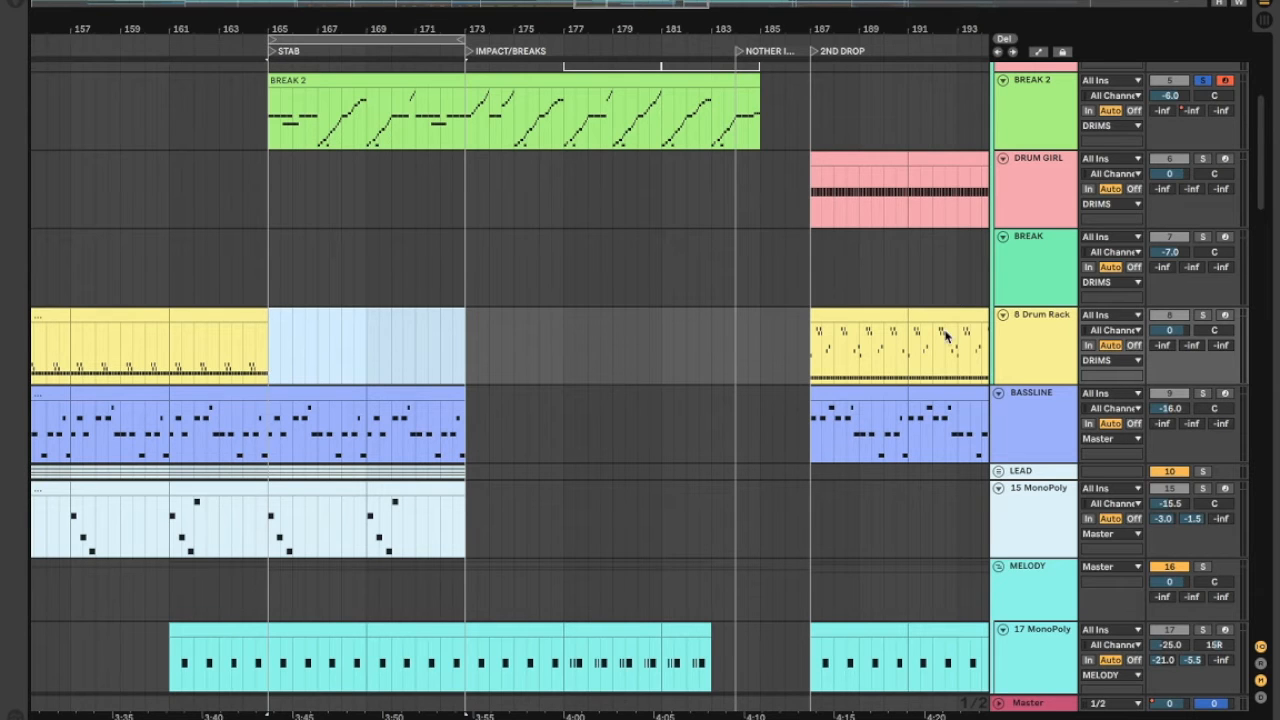
{"action": "left_click", "coordinate": [1203, 393]}
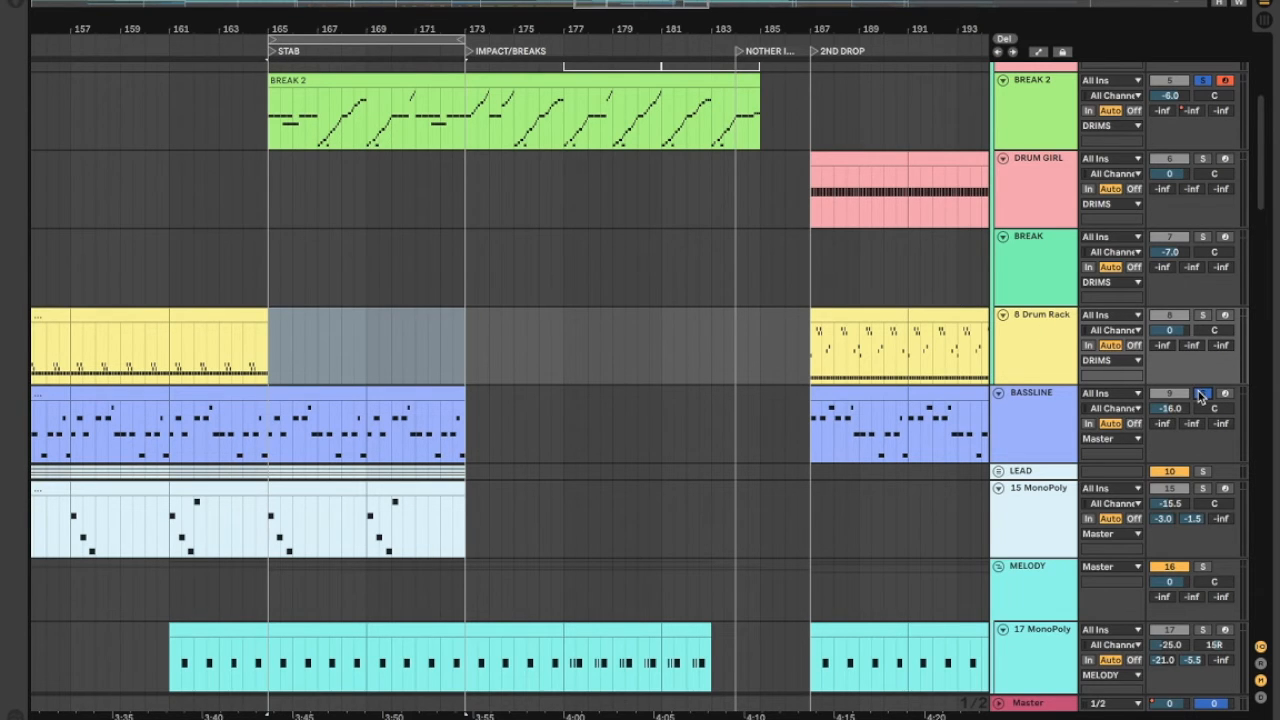
{"action": "key", "text": "space"}
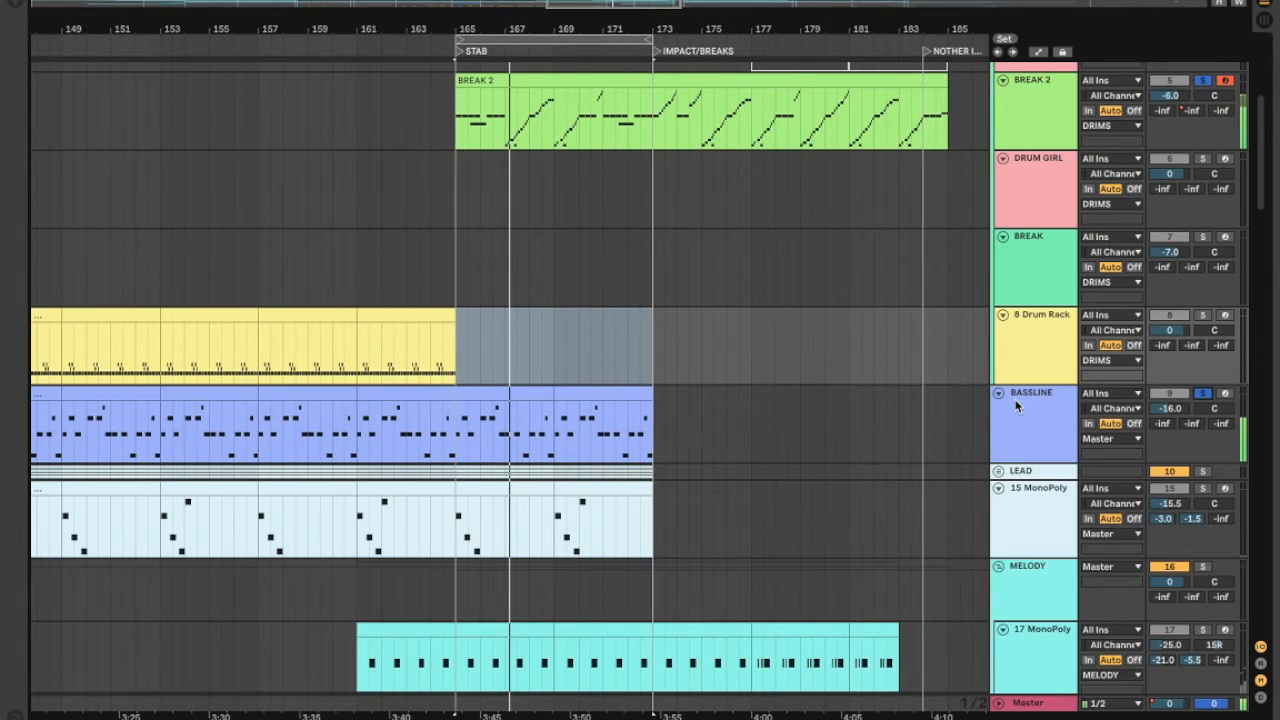
{"action": "key", "text": "space"}
{"action": "left_click", "coordinate": [1203, 393]}
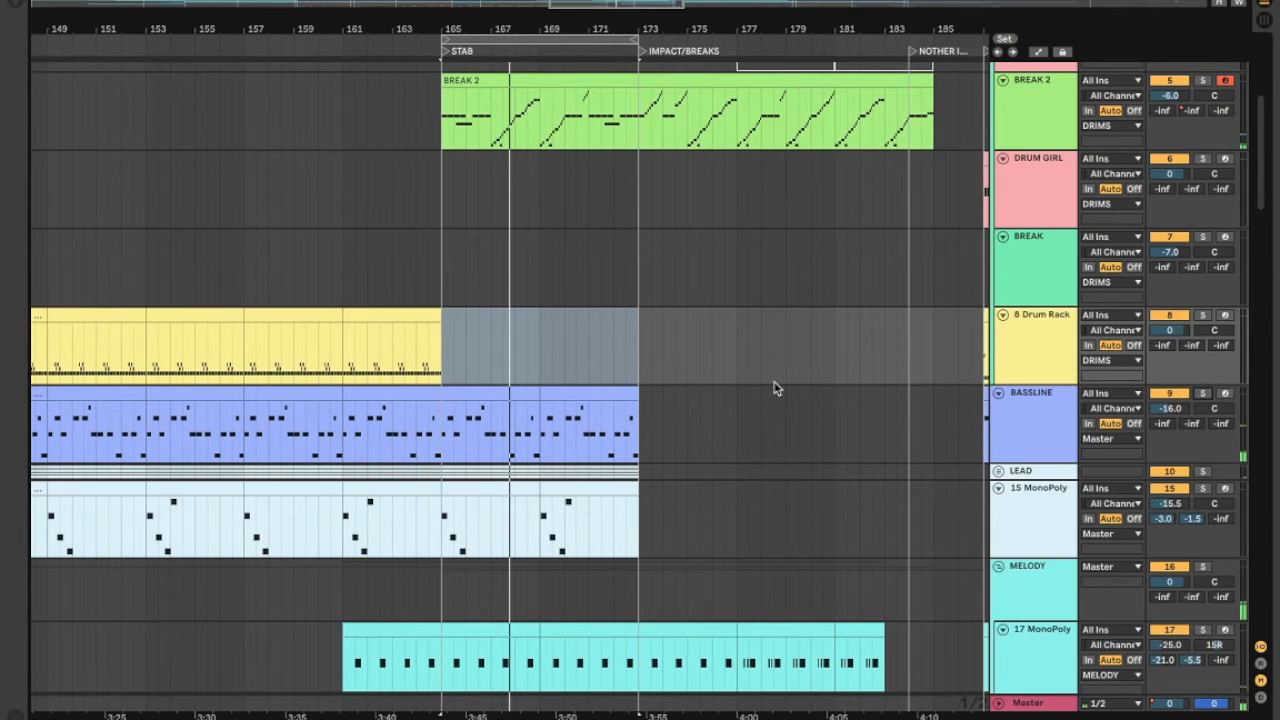
Loop the gap between the end of BREAK 2 and the 2ND DROP marker, from bar 185 to 187.
{"action": "scroll", "coordinate": [709, 369], "scroll_direction": "right", "scroll_amount": 3}
{"action": "scroll", "coordinate": [709, 369], "scroll_direction": "up", "scroll_amount": 2}
{"action": "scroll", "coordinate": [707, 369], "scroll_direction": "right", "scroll_amount": 4}
{"action": "scroll", "coordinate": [707, 369], "scroll_direction": "down", "scroll_amount": 1}
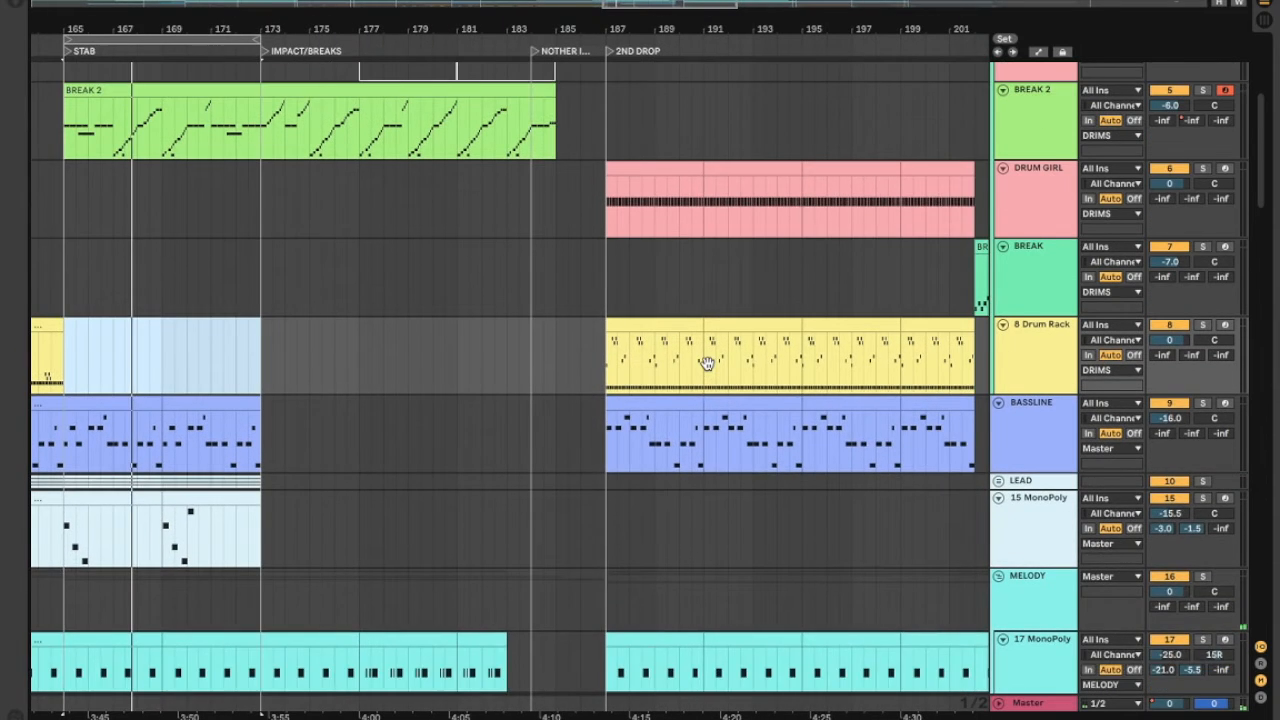
{"action": "scroll", "coordinate": [707, 362], "scroll_direction": "up", "scroll_amount": 1}
{"action": "left_click_drag", "start_coordinate": [556, 236], "coordinate": [607, 248]}
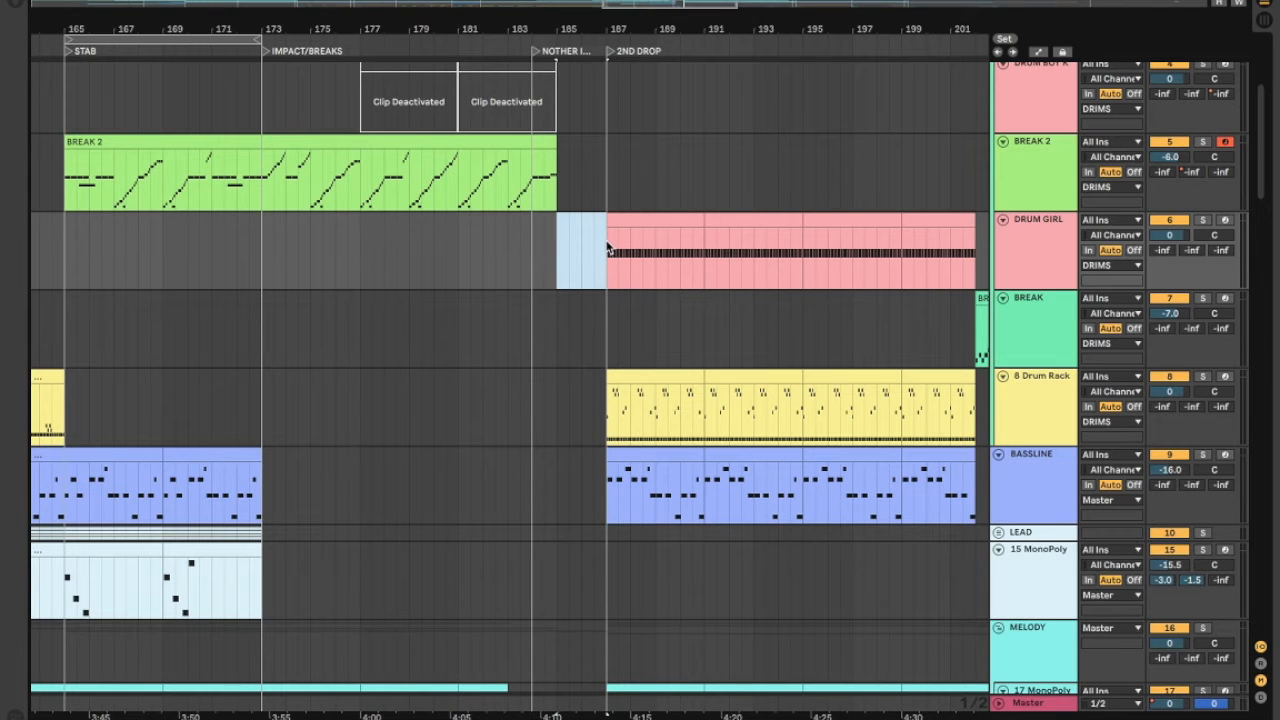
{"action": "key", "text": "z"}
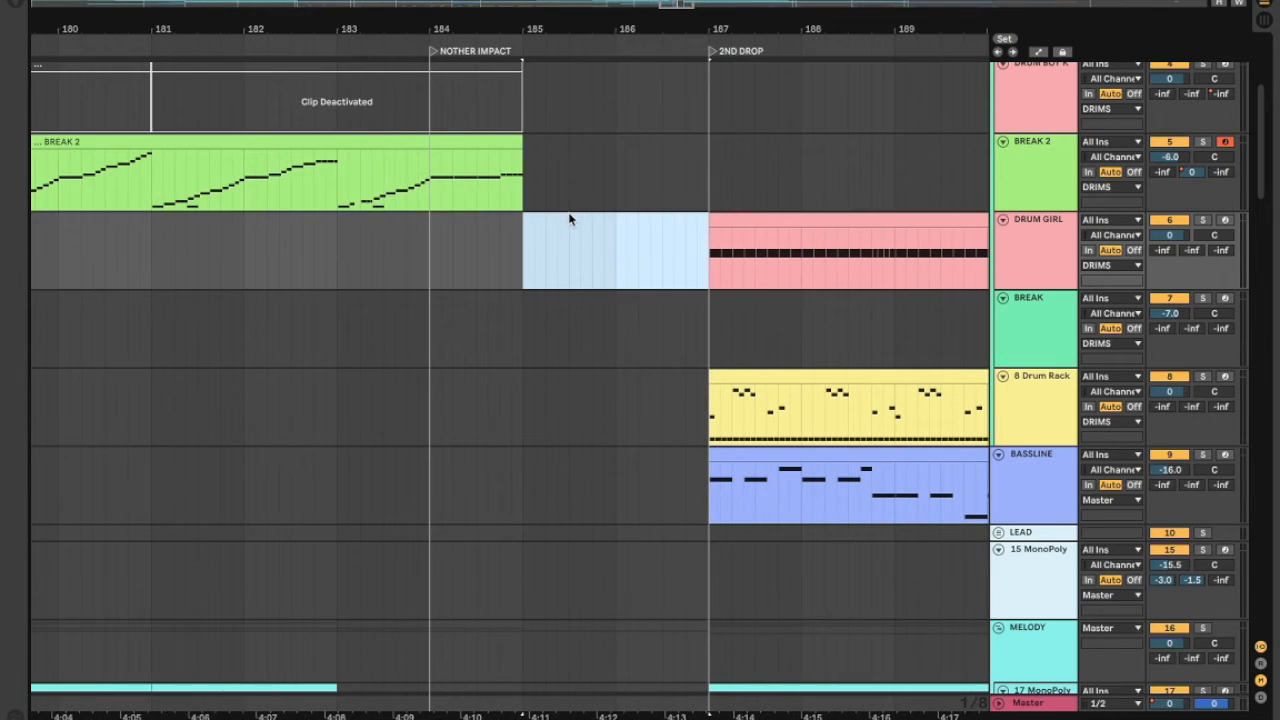
{"action": "key", "text": "super+l"}
Extend the end of the loop into the second drop, up to bar 189.
{"action": "scroll", "coordinate": [570, 219], "scroll_direction": "up", "scroll_amount": 5}
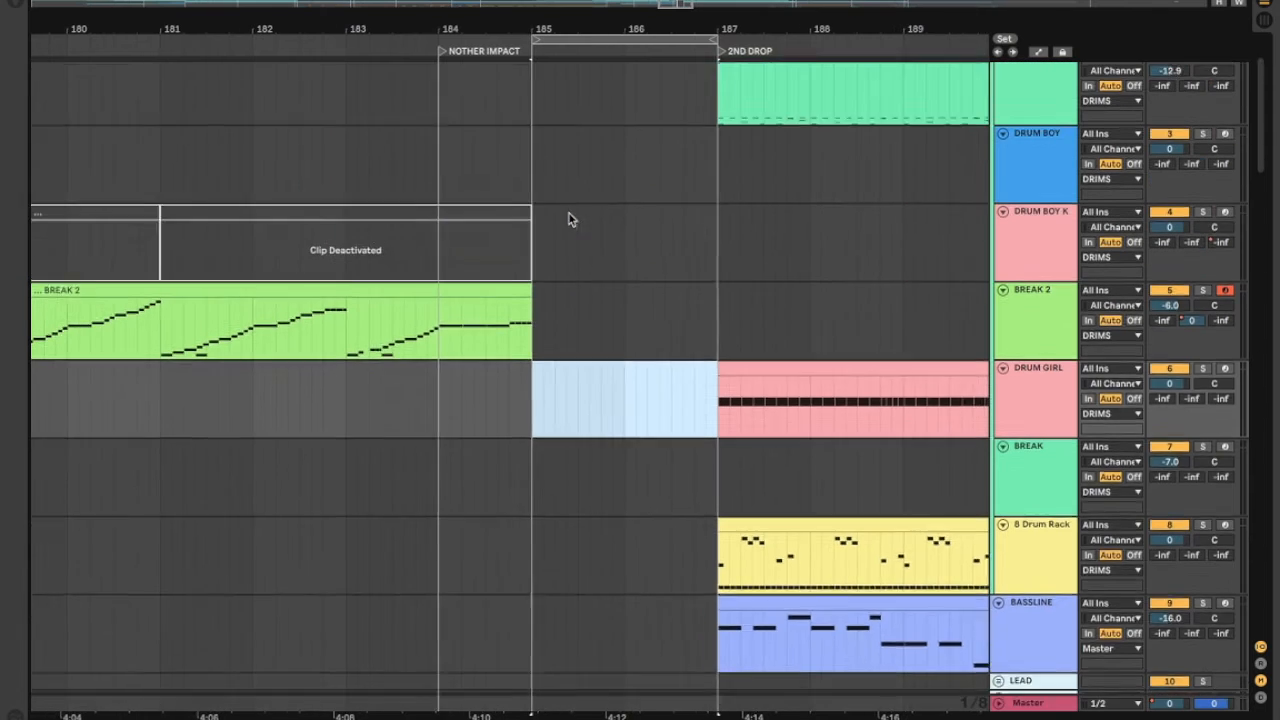
{"action": "scroll", "coordinate": [570, 219], "scroll_direction": "down", "scroll_amount": 3}
{"action": "left_click", "coordinate": [458, 351]}
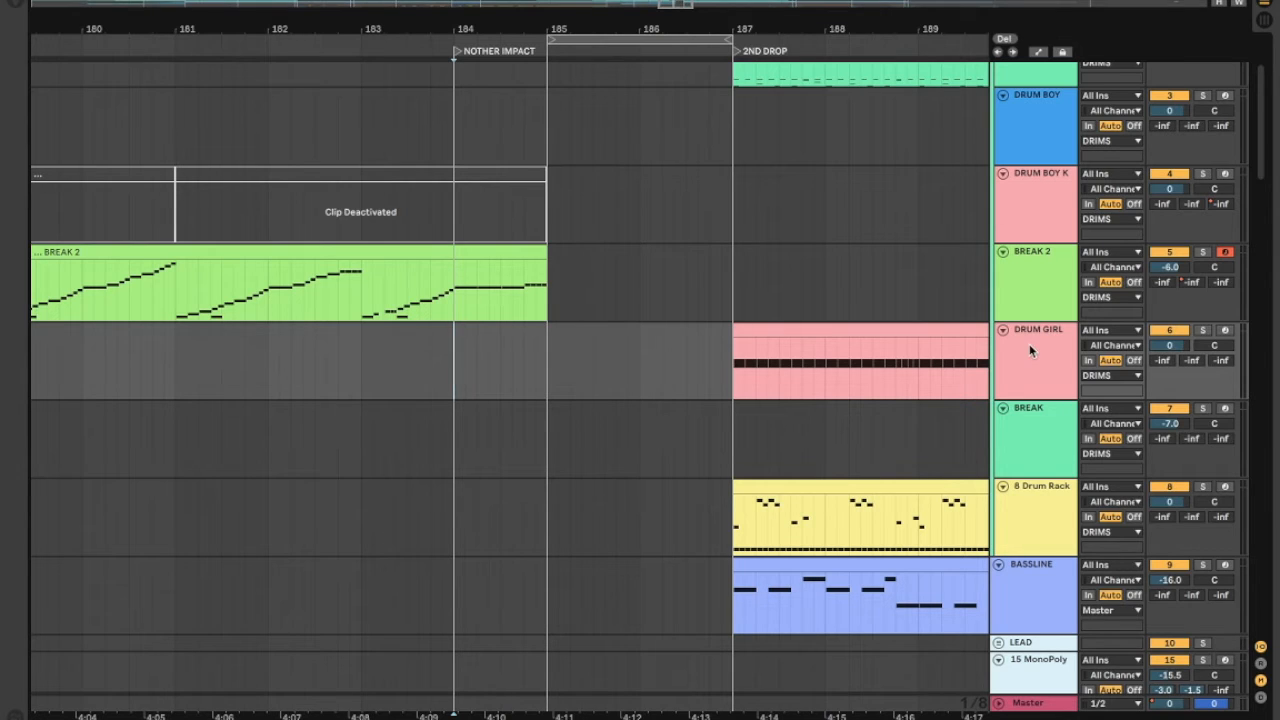
{"action": "left_click", "coordinate": [727, 38]}
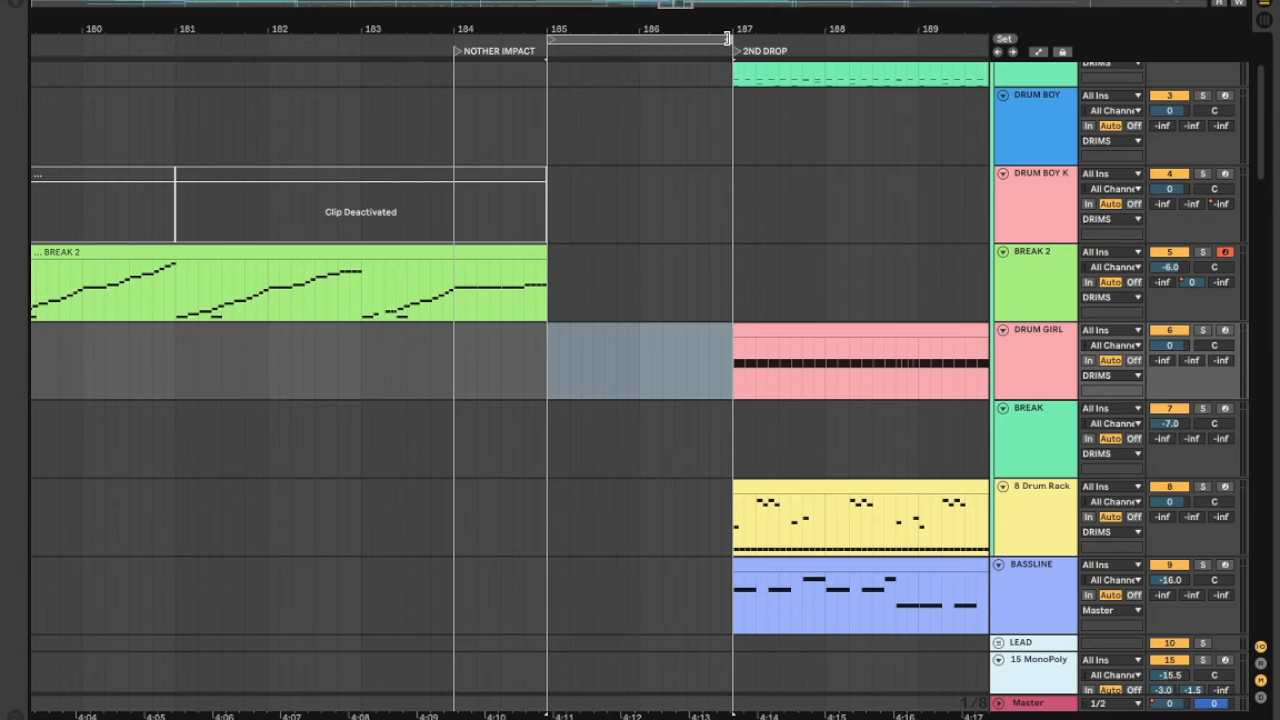
{"action": "left_click_drag", "start_coordinate": [865, 30], "coordinate": [918, 37]}
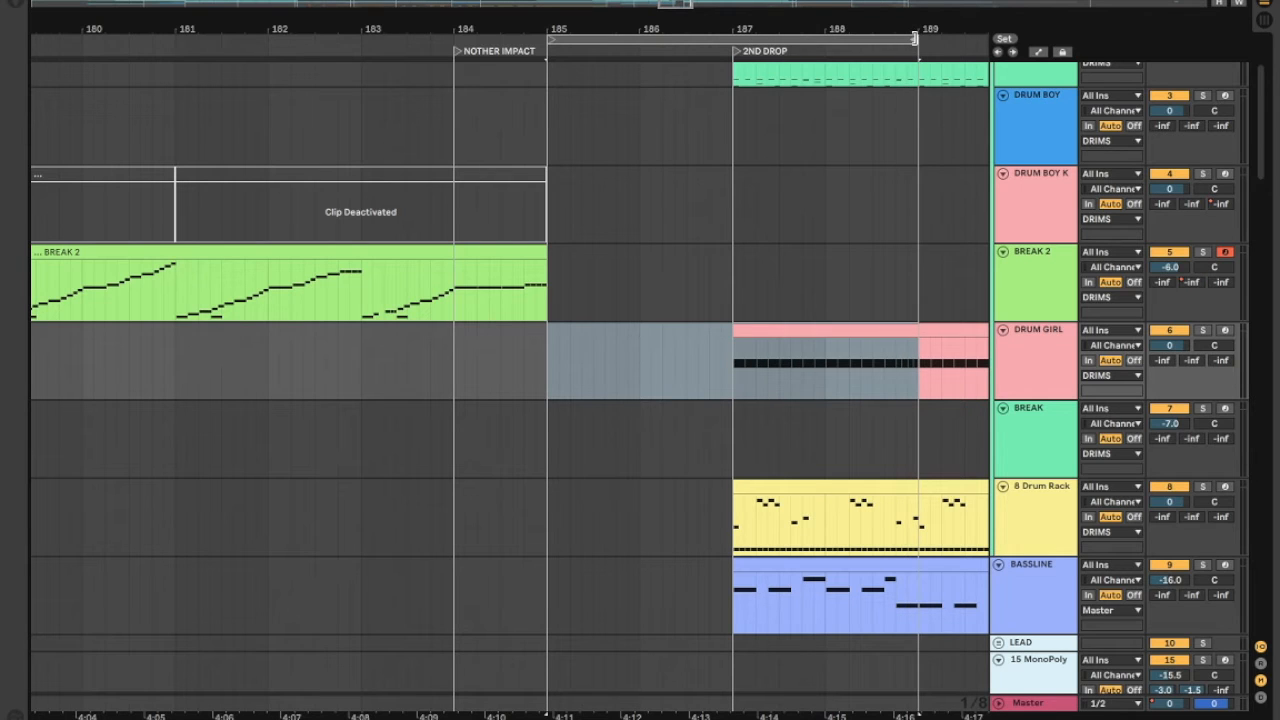
Play the arrangement from bar 183 into the second drop, and follow the drum, bass and melody tracks.
{"action": "left_click", "coordinate": [362, 336]}
{"action": "key", "text": "space"}
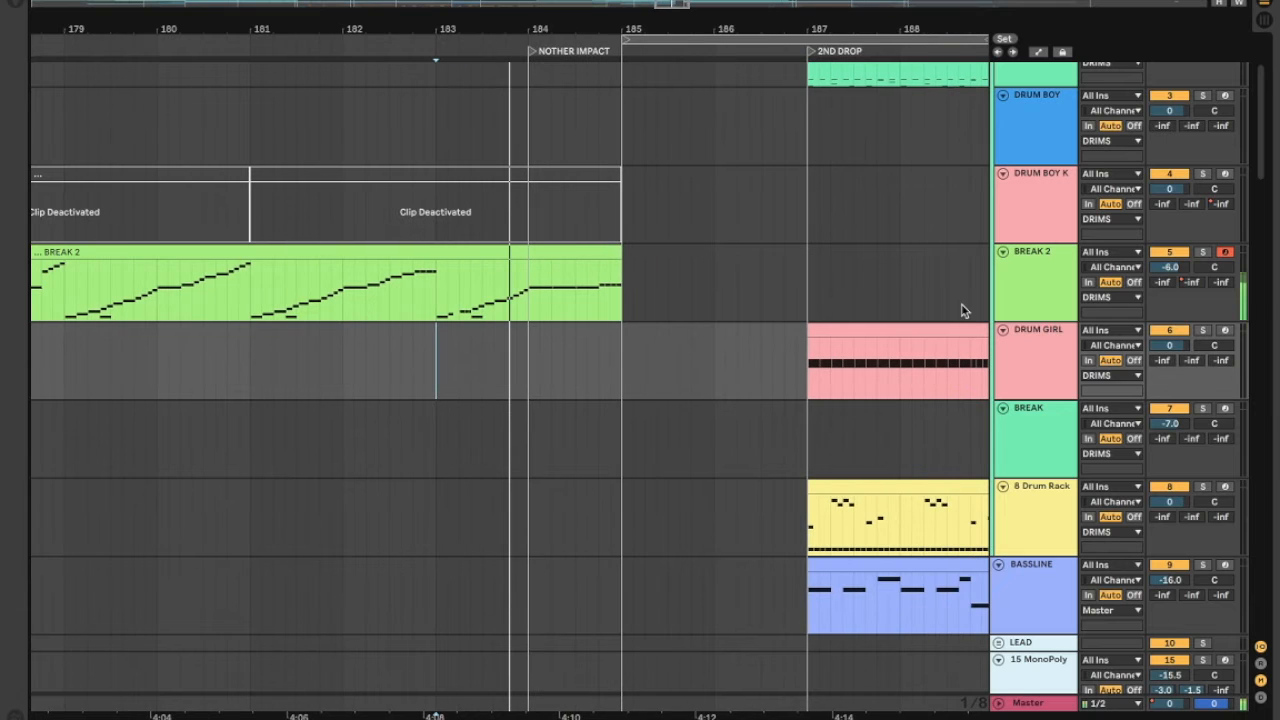
{"action": "scroll", "coordinate": [1048, 407], "scroll_direction": "down", "scroll_amount": 2}
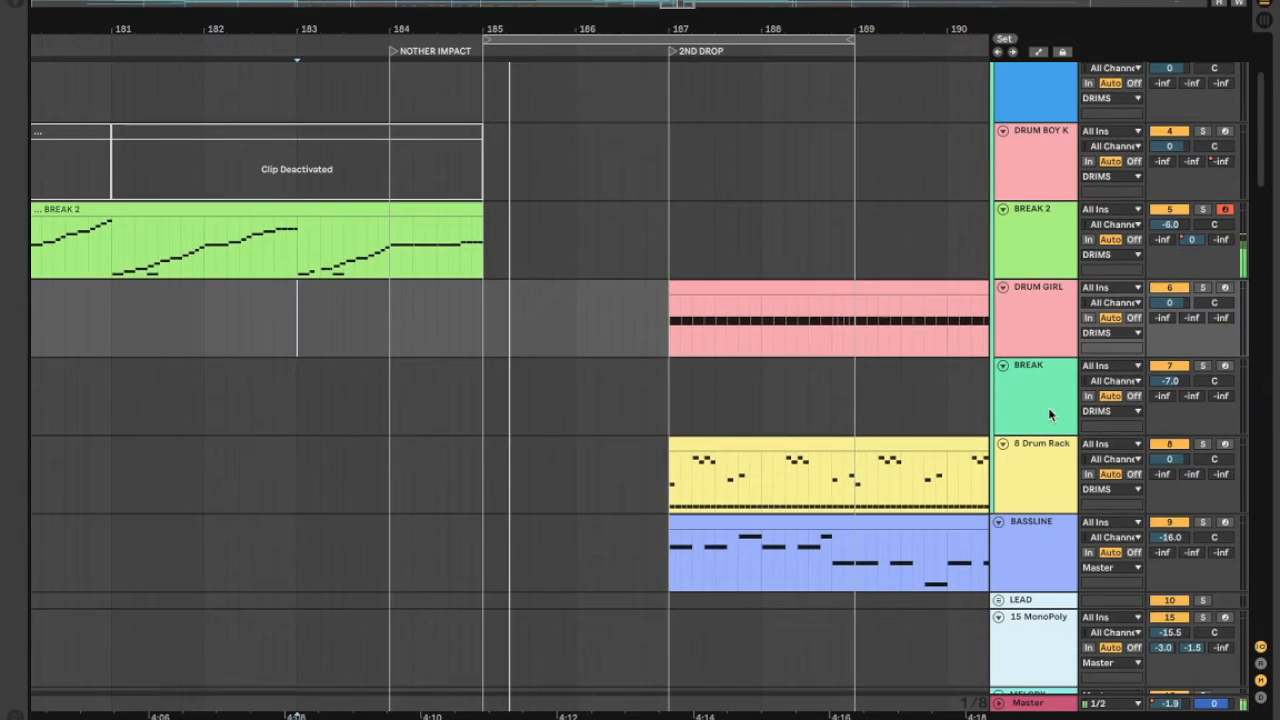
{"action": "scroll", "coordinate": [1048, 407], "scroll_direction": "down", "scroll_amount": 6}
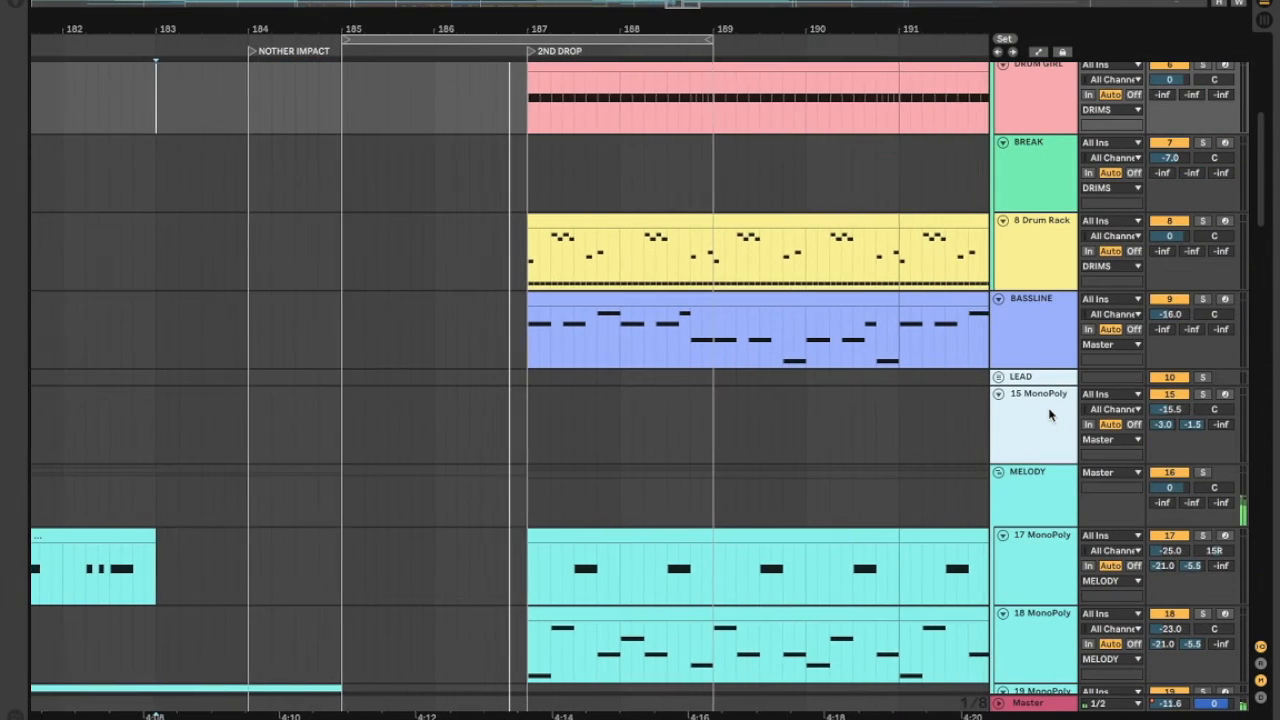
{"action": "scroll", "coordinate": [610, 410], "scroll_direction": "down", "scroll_amount": 9}
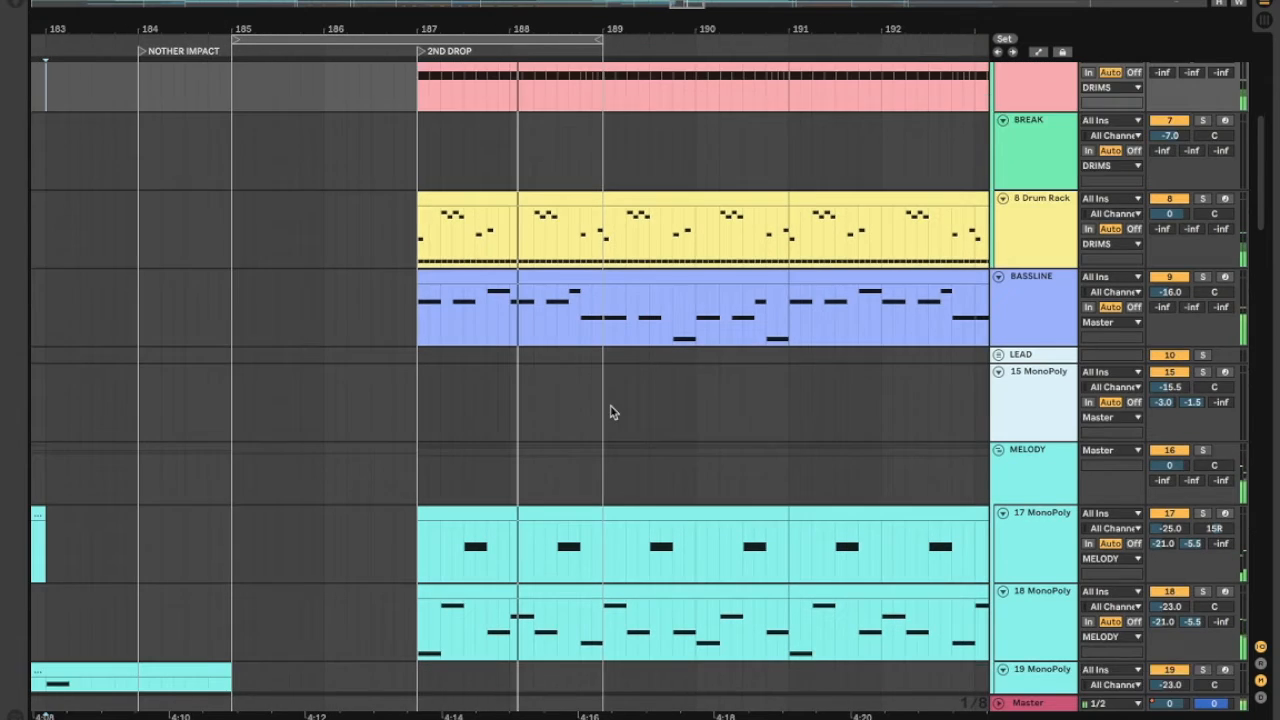
Show the automation lanes, play from bar 185 into the second drop, and display the Master's Track Volume automation.
{"action": "left_click", "coordinate": [1002, 705]}
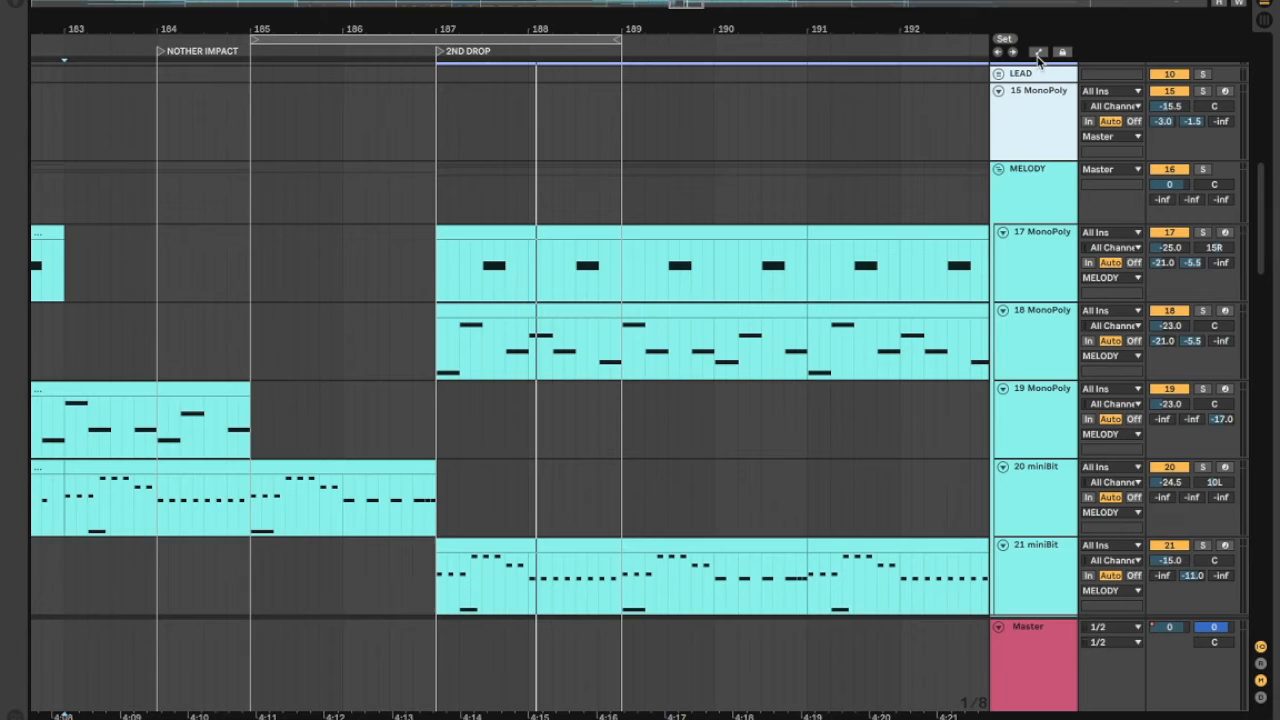
{"action": "left_click", "coordinate": [1038, 52]}
{"action": "mouse_move", "coordinate": [554, 499]}
{"action": "left_mouse_down"}
{"action": "mouse_move", "coordinate": [592, 408]}
{"action": "mouse_move", "coordinate": [668, 322]}
{"action": "left_mouse_up"}
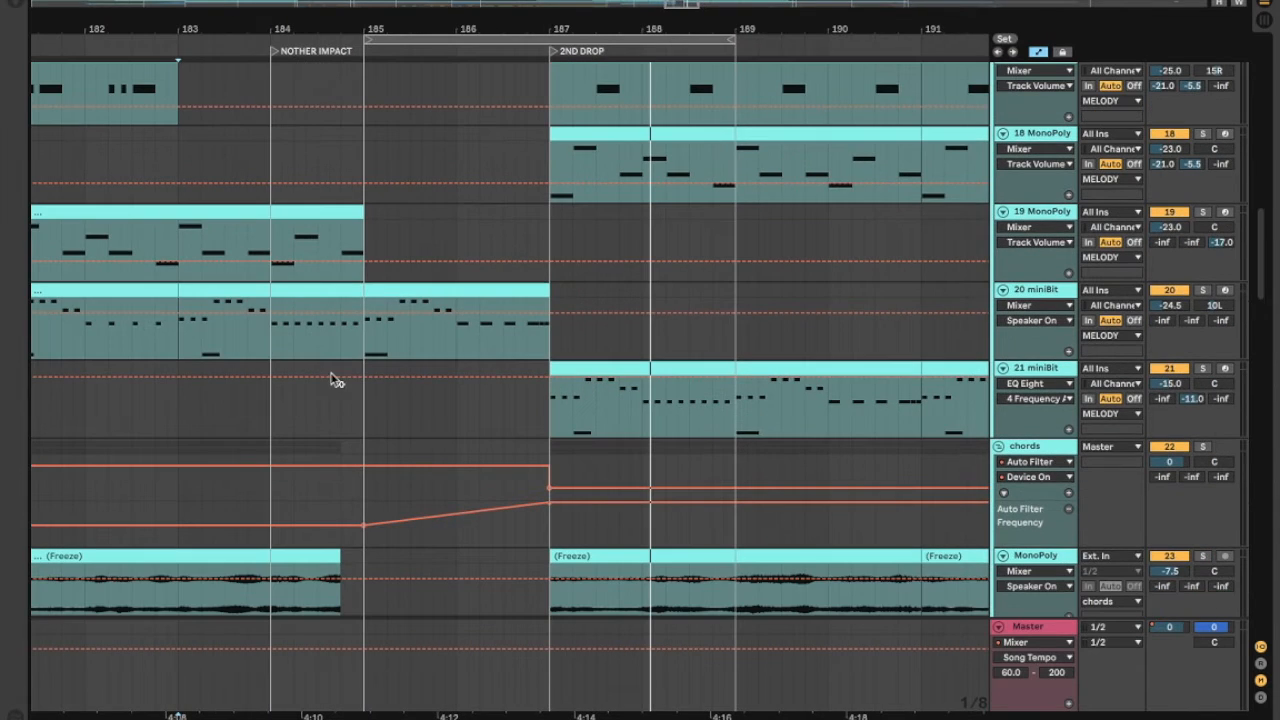
{"action": "left_click", "coordinate": [365, 353]}
{"action": "key", "text": "space"}
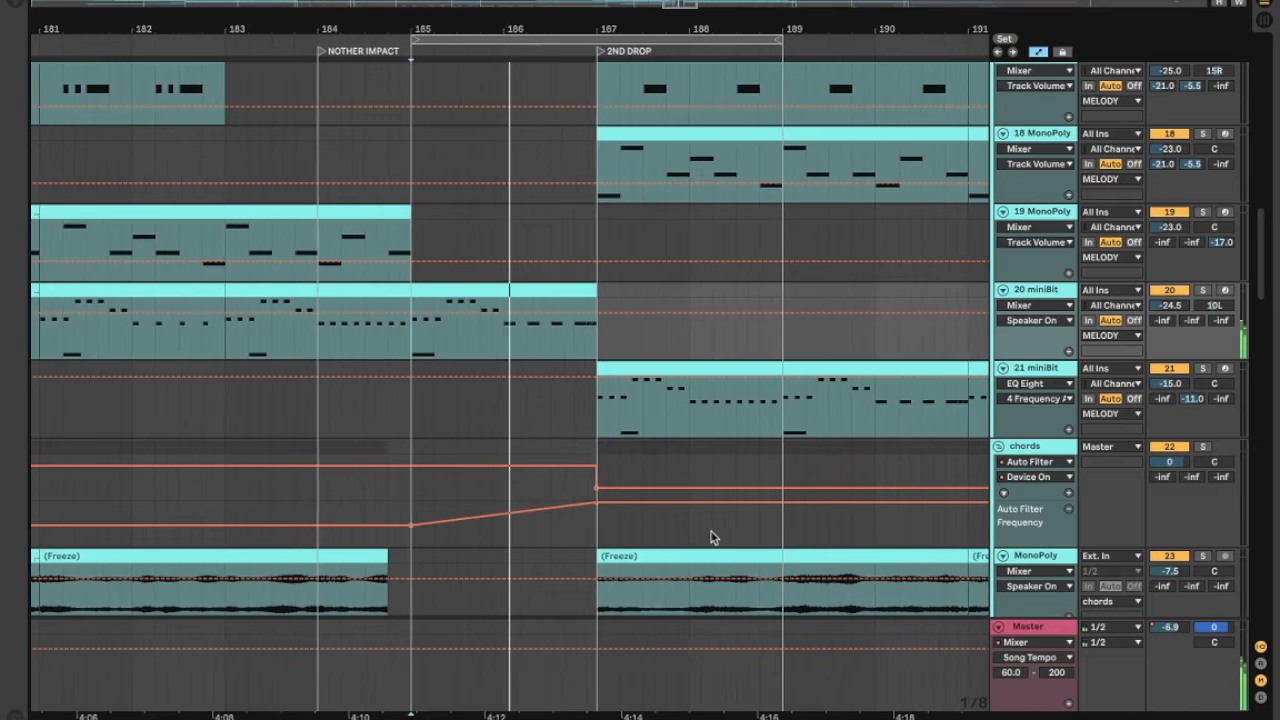
{"action": "left_click", "coordinate": [1028, 660]}
{"action": "left_click", "coordinate": [1022, 597]}
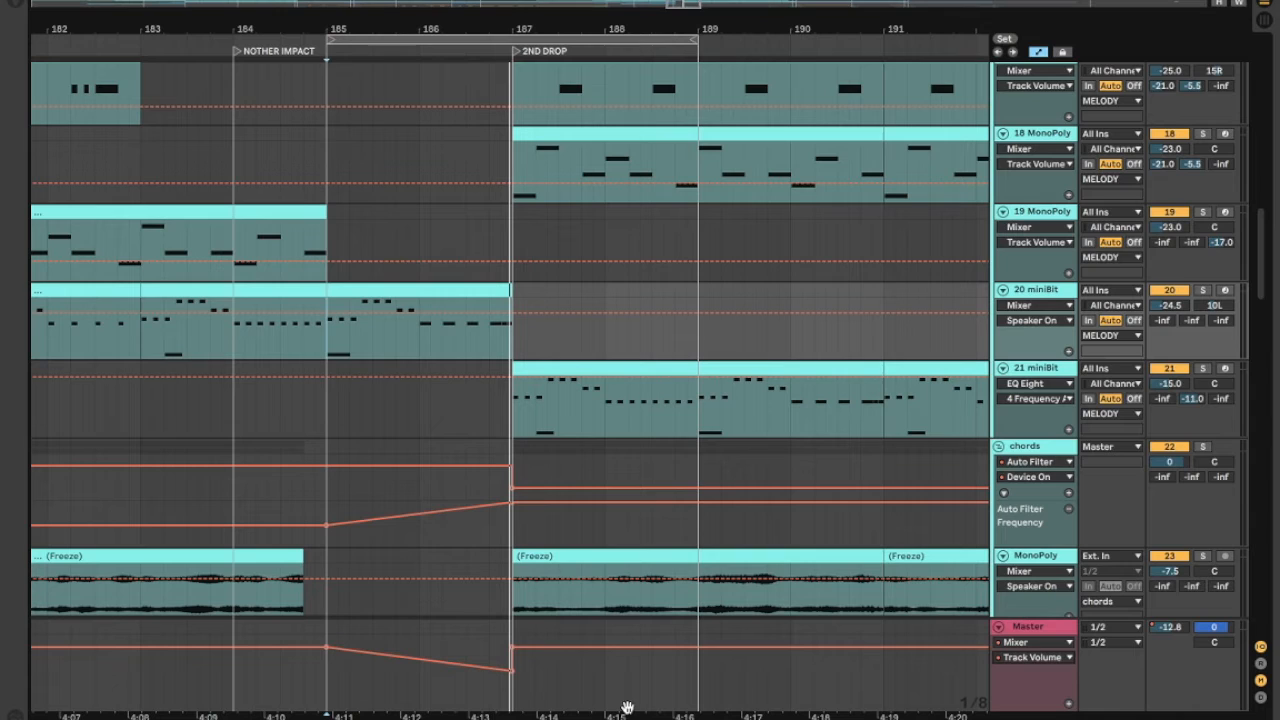
Play from bar 185 into the second drop, starting within the 20 miniBit clip.
{"action": "left_click_drag", "start_coordinate": [505, 670], "coordinate": [510, 679]}
{"action": "left_click", "coordinate": [419, 291]}
{"action": "left_click", "coordinate": [328, 342]}
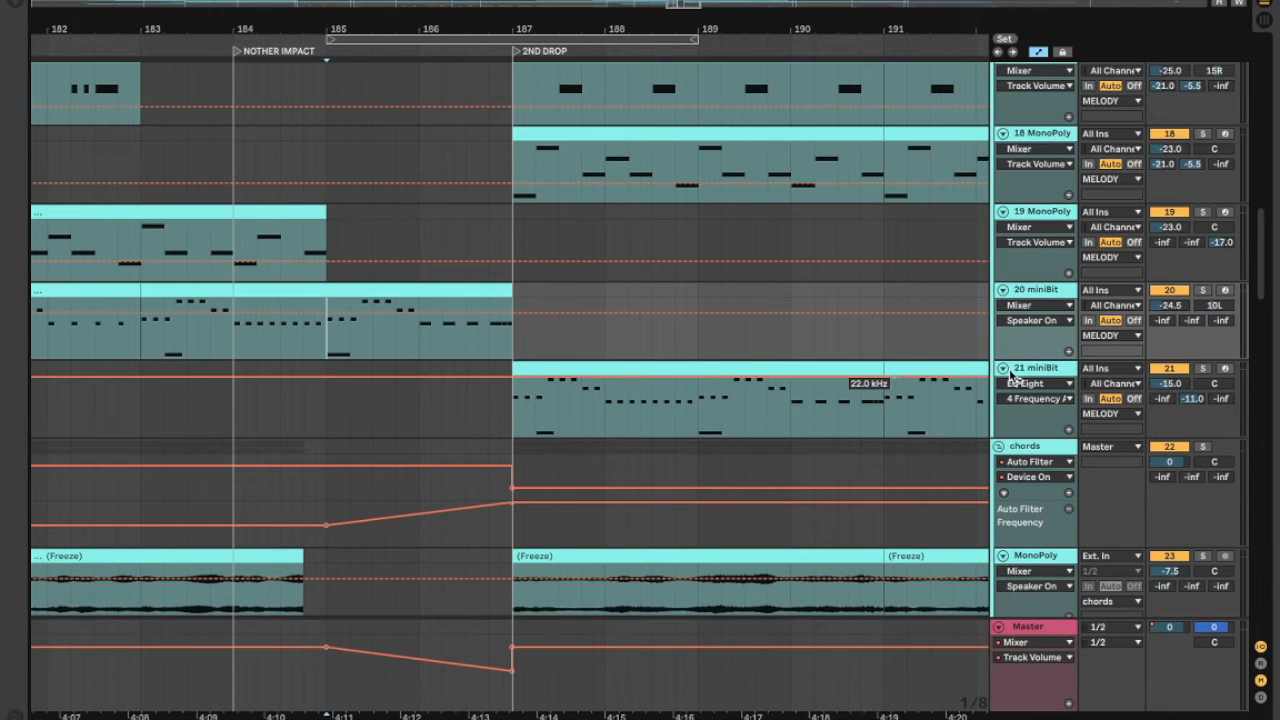
{"action": "key", "text": "space"}
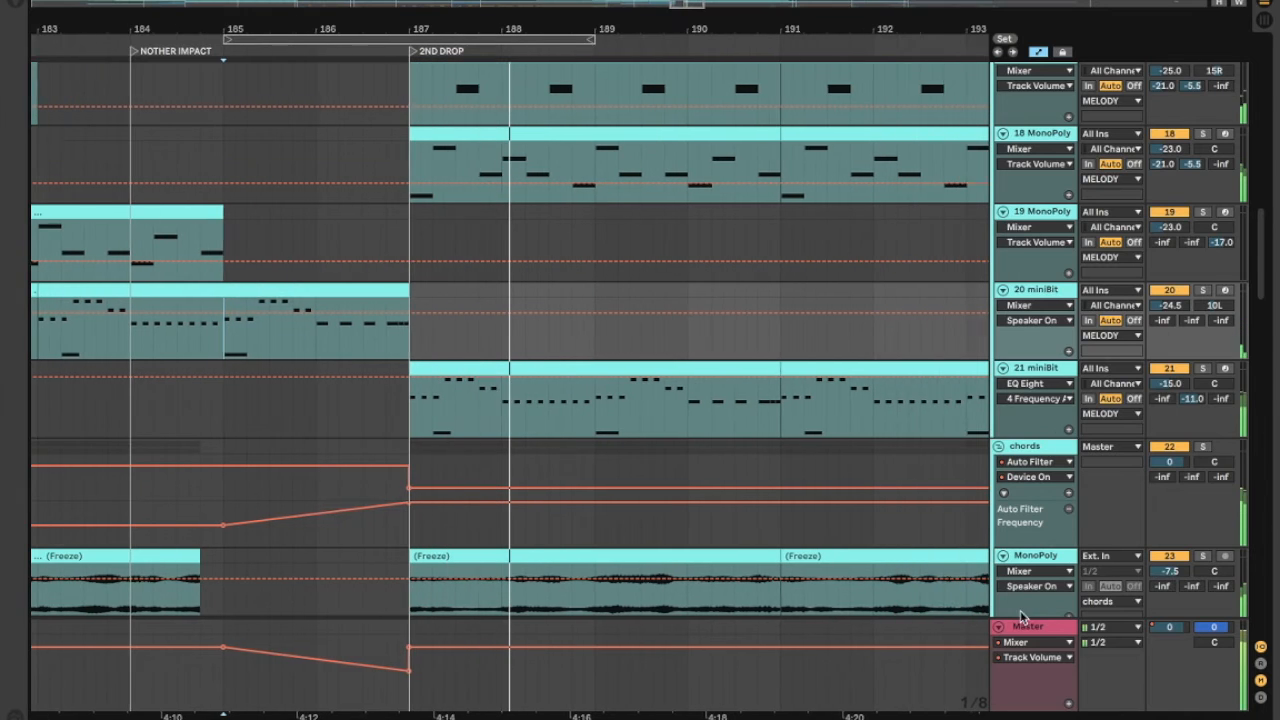
Hide the automation lanes and follow the second drop's playback from the melody tracks up to the drum tracks.
{"action": "scroll", "coordinate": [997, 630], "scroll_direction": "up", "scroll_amount": 2}
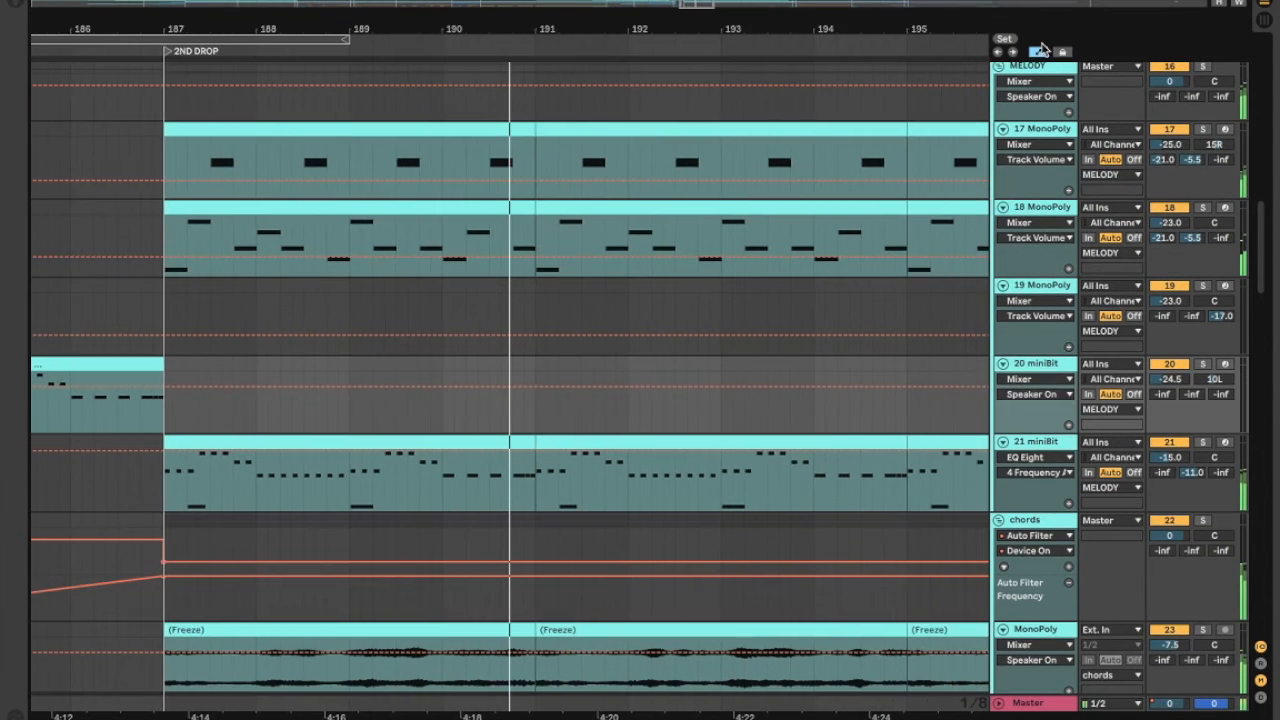
{"action": "key", "text": "a"}
{"action": "key", "text": "minus"}
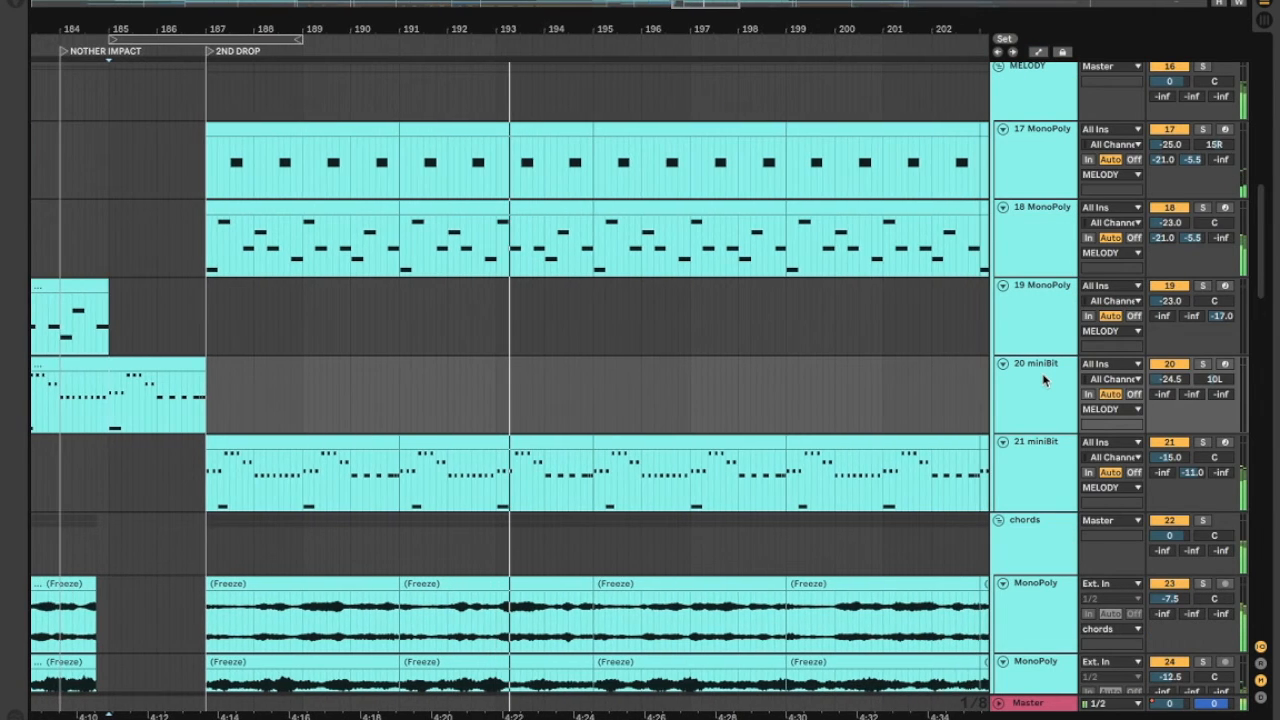
{"action": "scroll", "coordinate": [1043, 379], "scroll_direction": "up", "scroll_amount": 10}
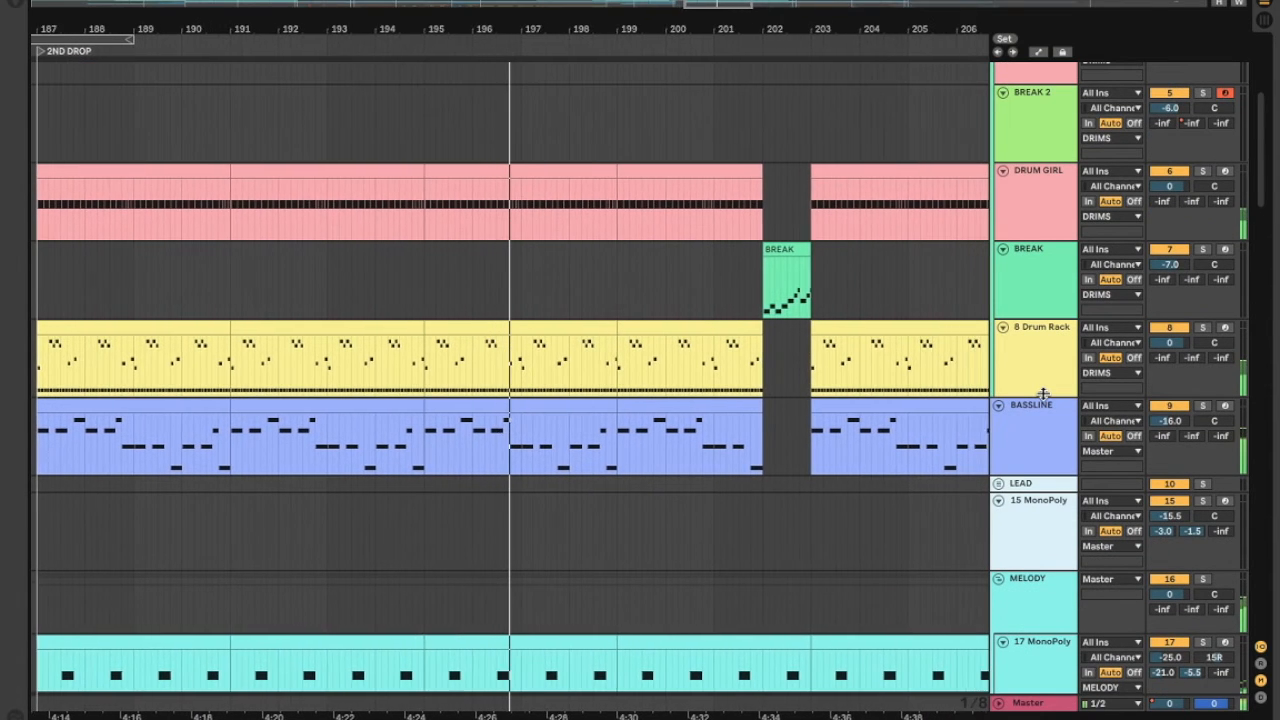
{"action": "scroll", "coordinate": [586, 363], "scroll_direction": "up", "scroll_amount": 1}
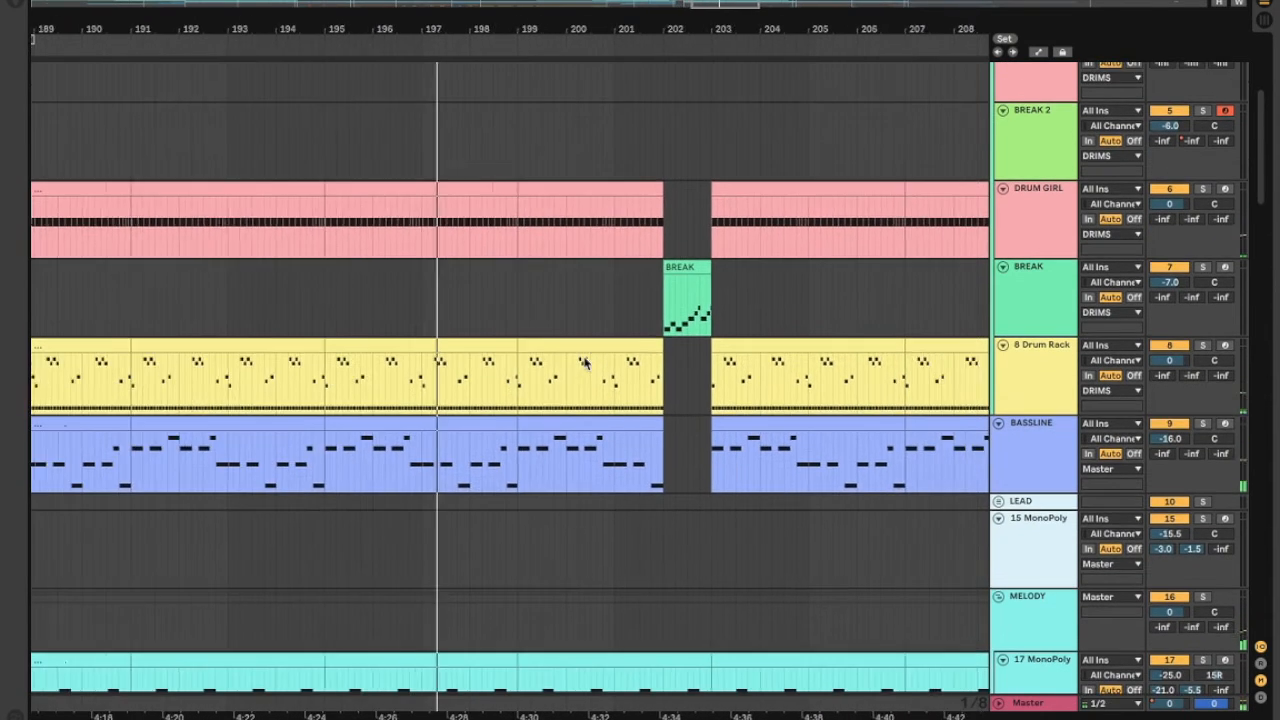
Look over the drum and bass tracks from the second drop through the 2ND GROOVE to the ende marker.
{"action": "scroll", "coordinate": [586, 363], "scroll_direction": "right", "scroll_amount": 15}
{"action": "scroll", "coordinate": [586, 363], "scroll_direction": "down", "scroll_amount": 5}
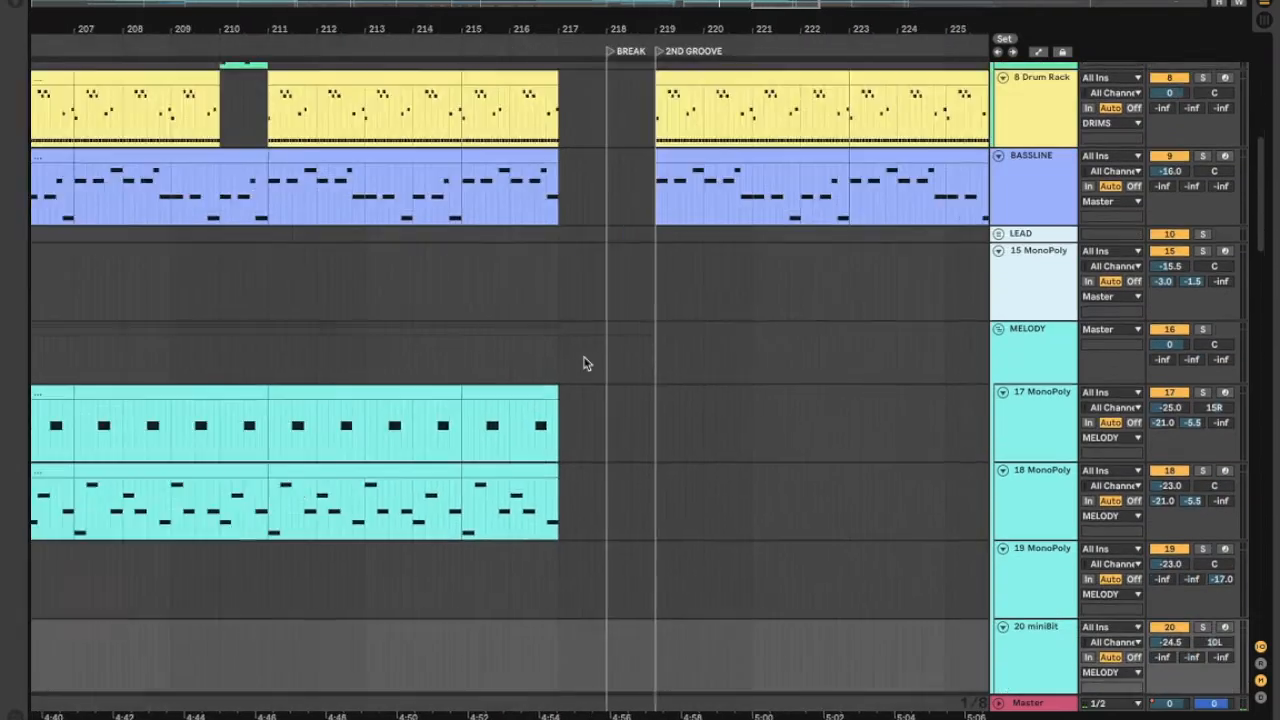
{"action": "scroll", "coordinate": [586, 363], "scroll_direction": "down", "scroll_amount": 5}
{"action": "scroll", "coordinate": [508, 363], "scroll_direction": "up", "scroll_amount": 5}
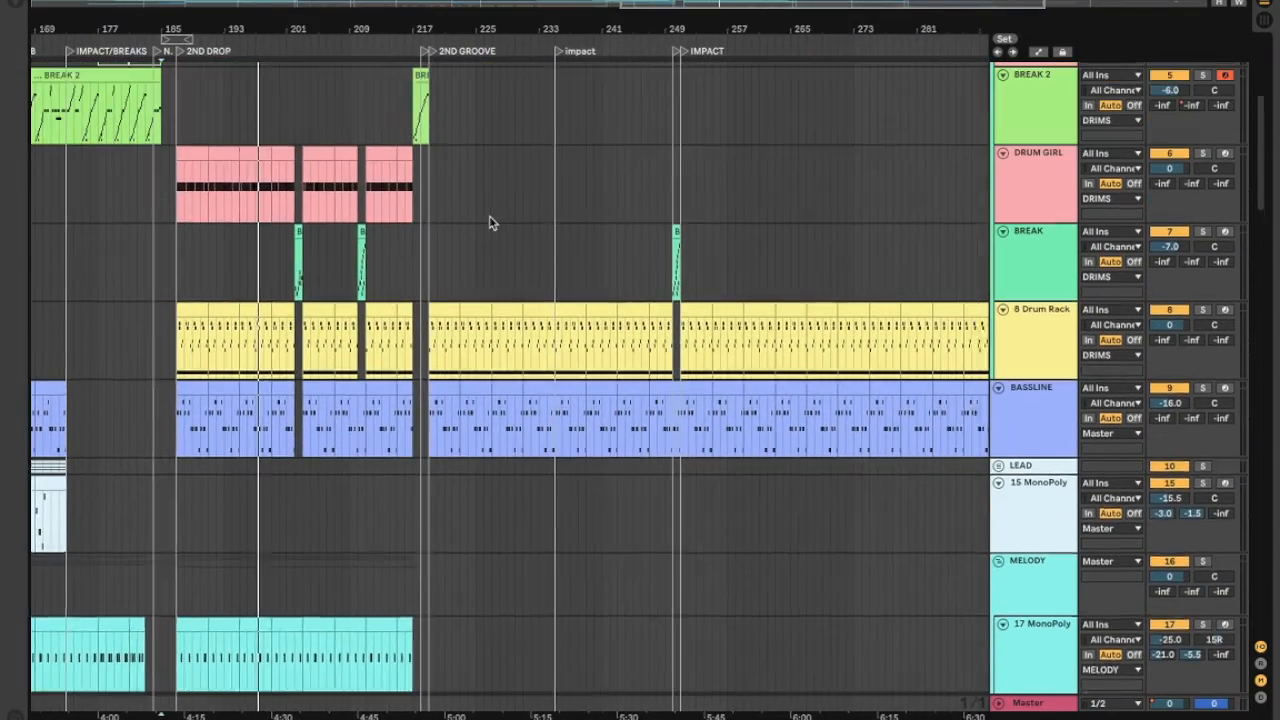
{"action": "scroll", "coordinate": [490, 222], "scroll_direction": "up", "scroll_amount": 4}
{"action": "scroll", "coordinate": [466, 266], "scroll_direction": "right", "scroll_amount": 5}
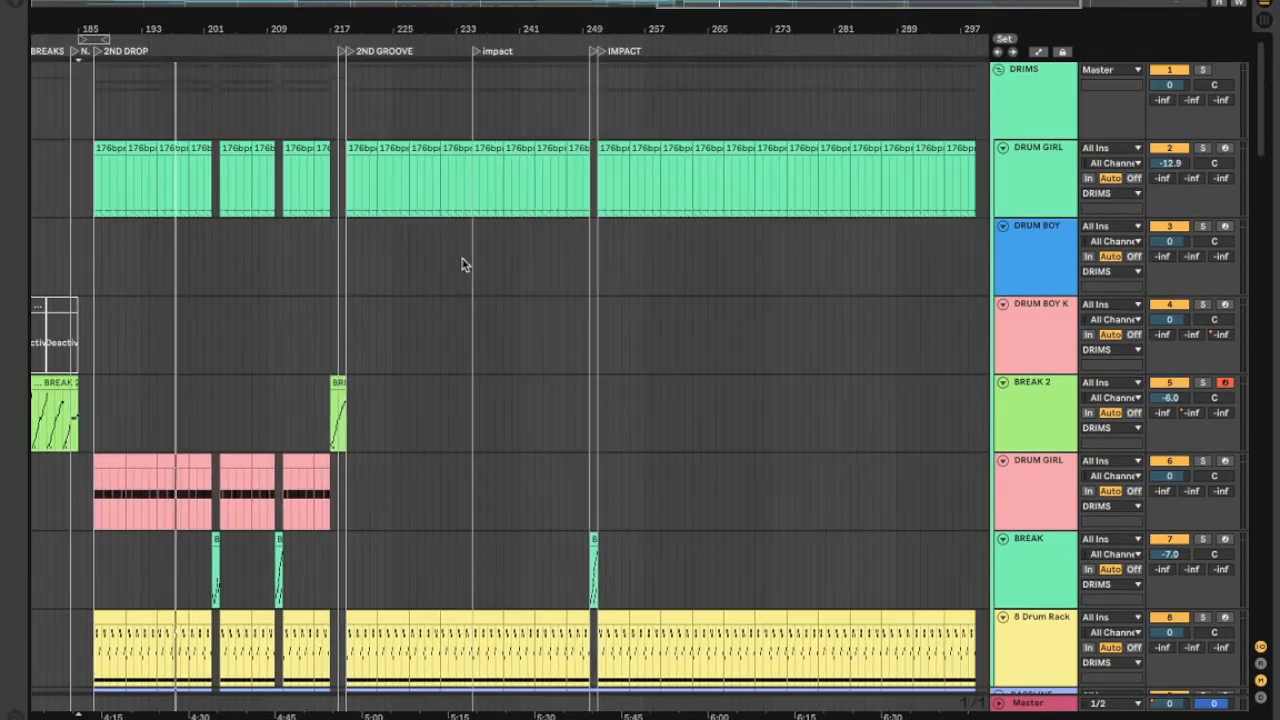
{"action": "scroll", "coordinate": [486, 274], "scroll_direction": "down", "scroll_amount": 3}
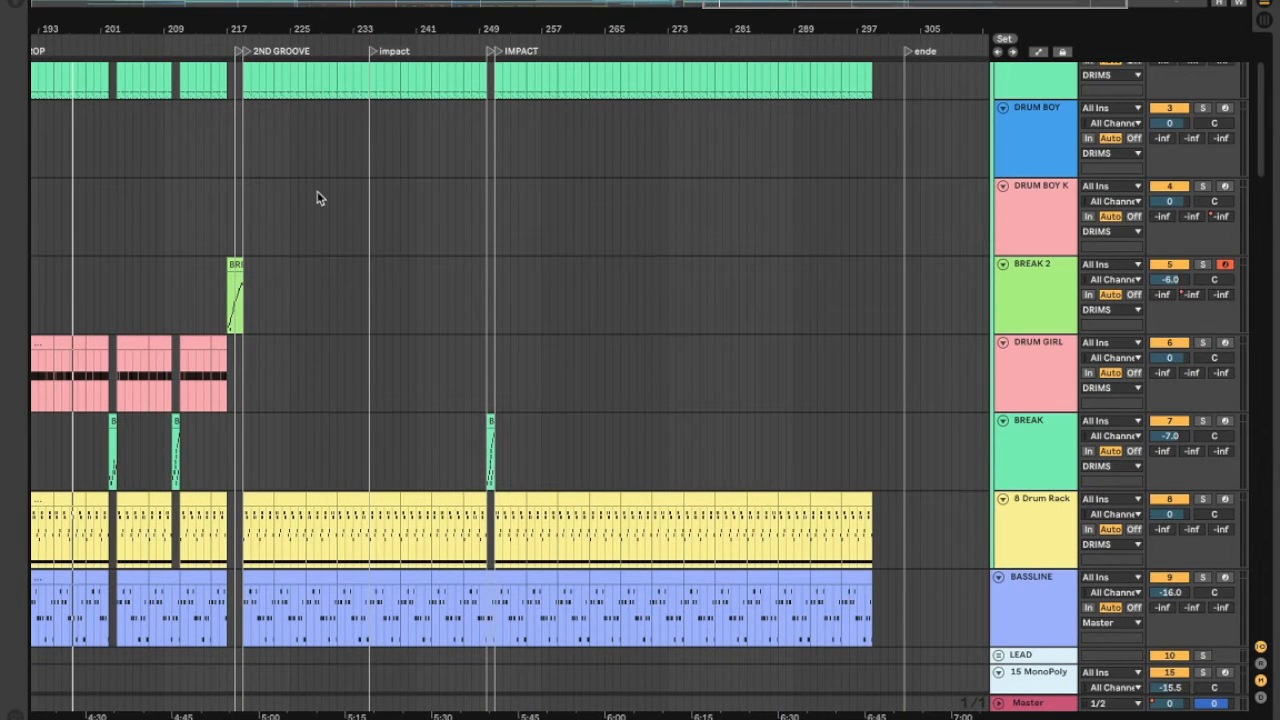
Highlight the empty DRUM BOY K lane from the 2ND GROOVE to the track's end, and again from the last IMPACT marker onward.
{"action": "left_click_drag", "start_coordinate": [248, 195], "coordinate": [870, 216]}
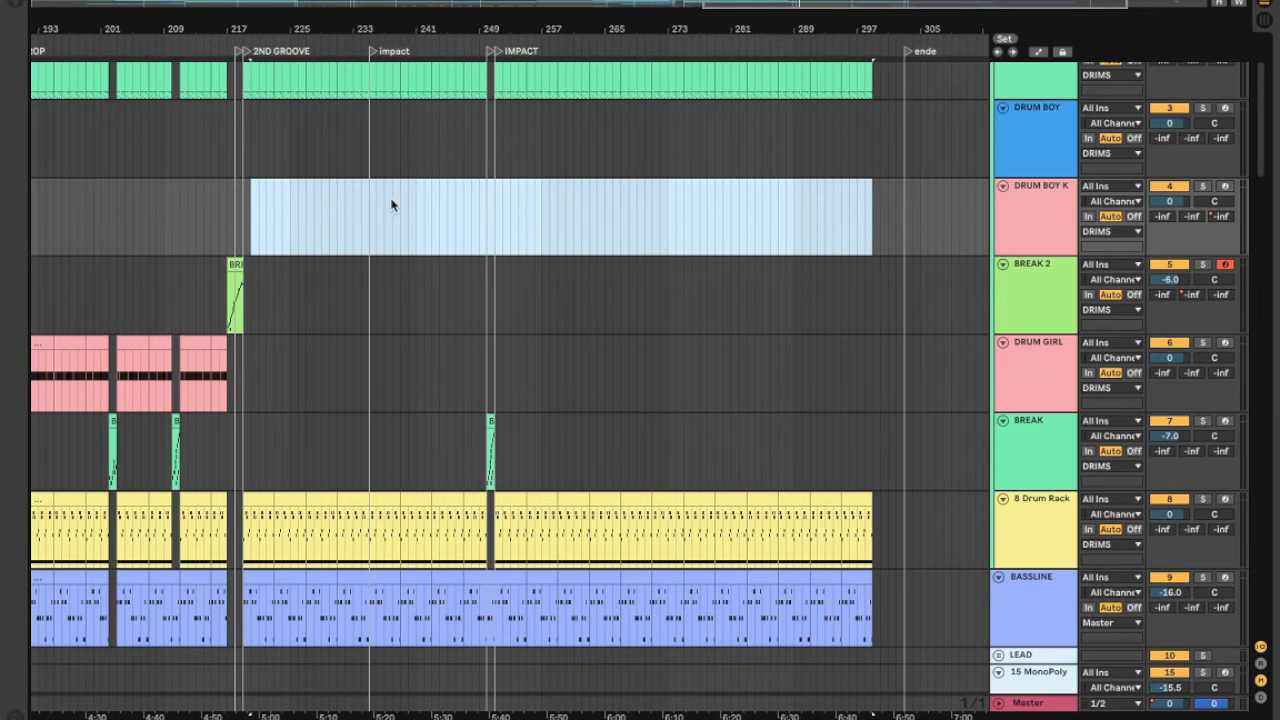
{"action": "left_click_drag", "start_coordinate": [494, 208], "coordinate": [881, 221]}
{"action": "scroll", "coordinate": [480, 243], "scroll_direction": "left", "scroll_amount": 10}
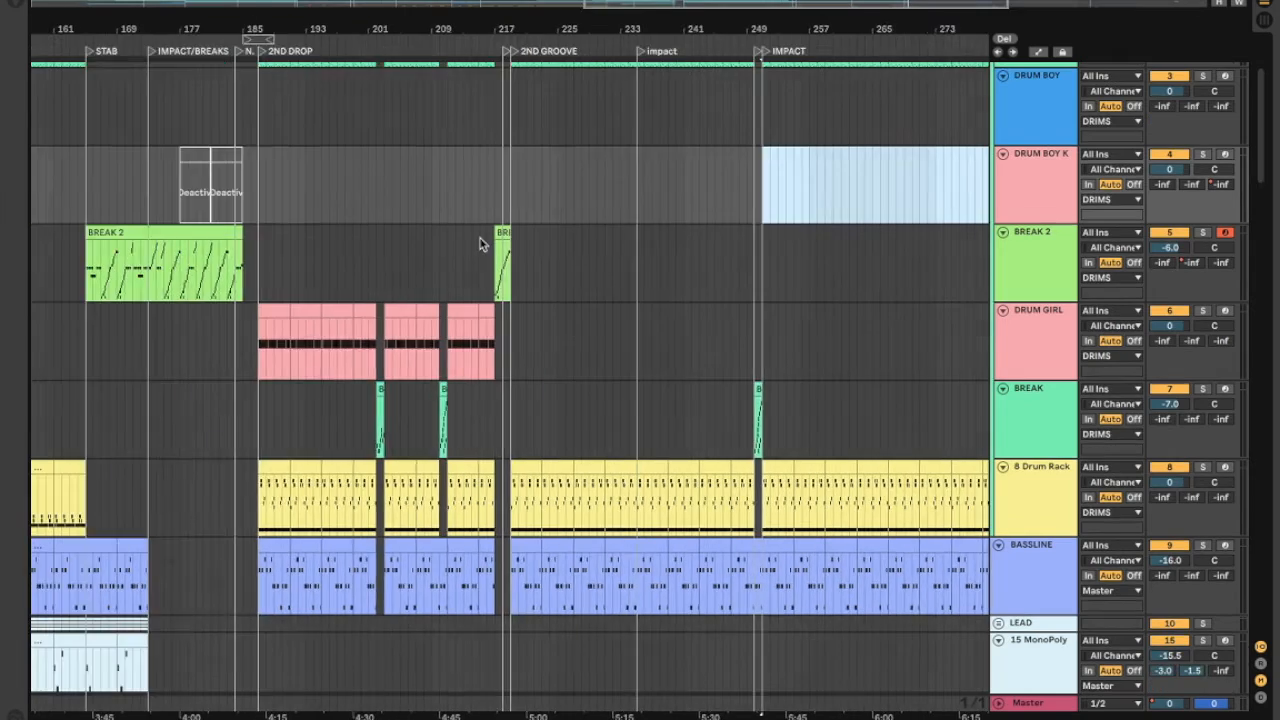
{"action": "scroll", "coordinate": [480, 243], "scroll_direction": "up", "scroll_amount": 6}
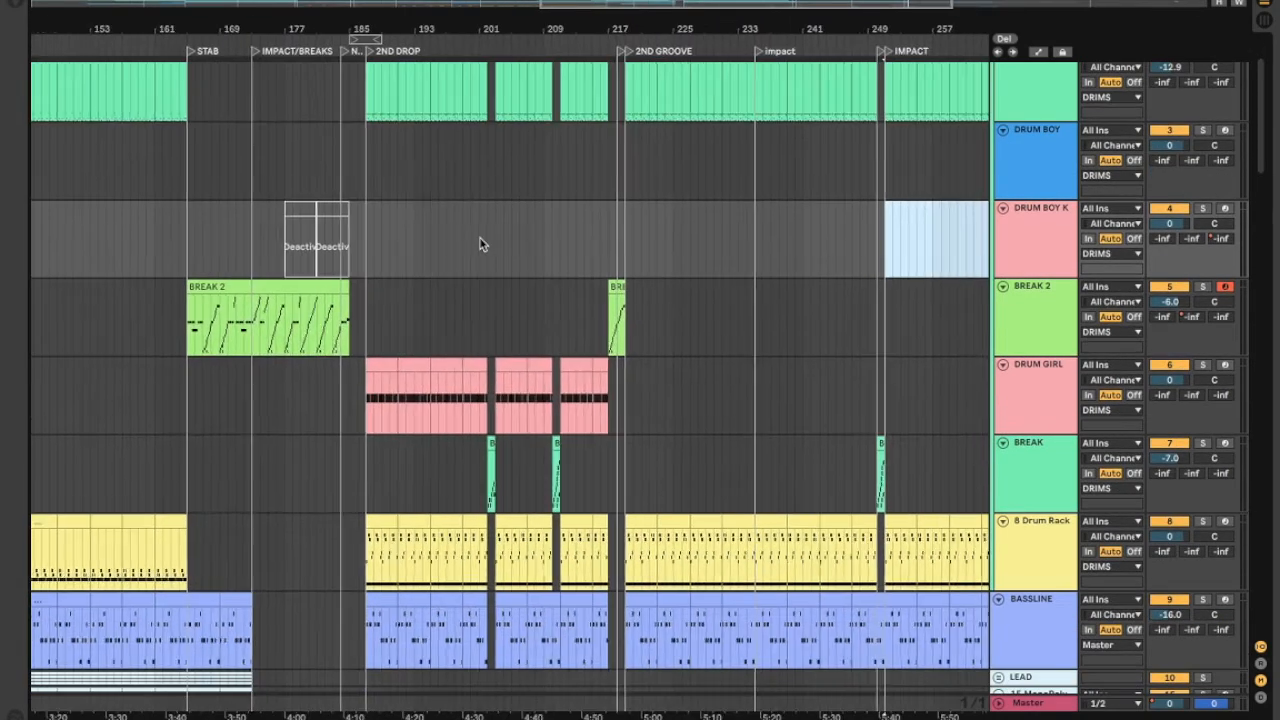
{"action": "scroll", "coordinate": [480, 243], "scroll_direction": "down", "scroll_amount": 2}
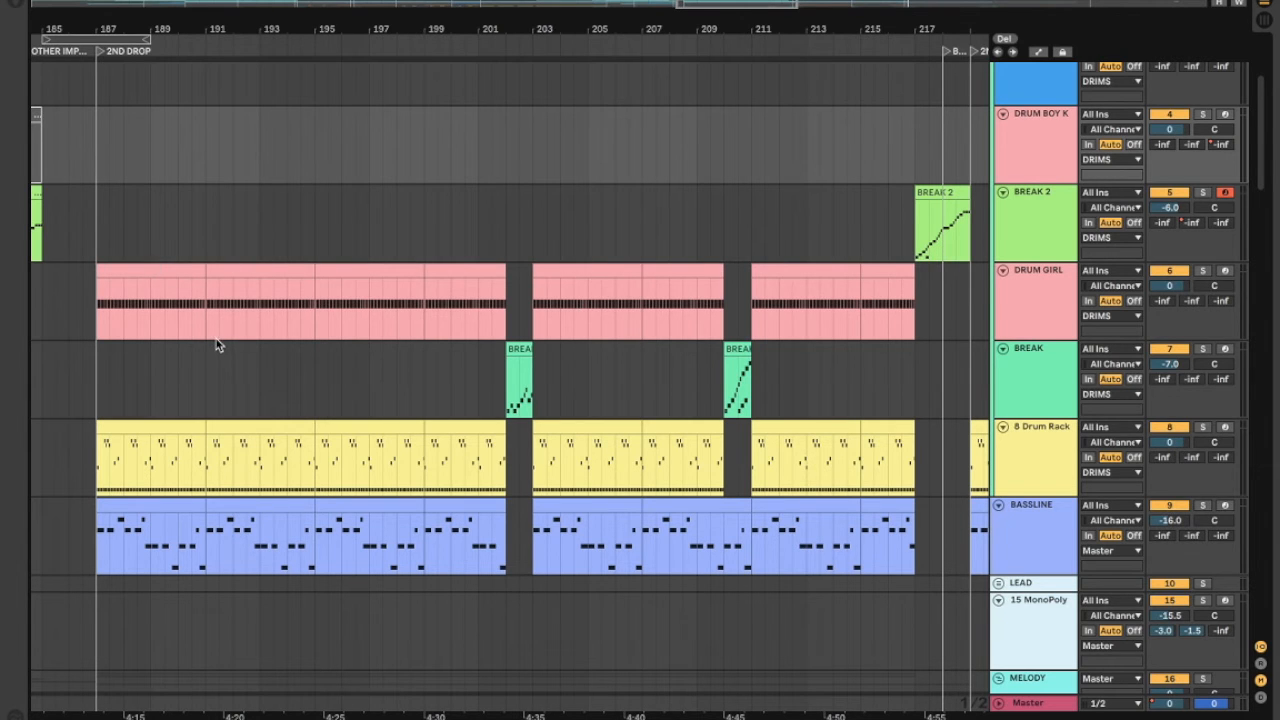
Examine how the drum, break, bass and melody clips are laid out across the second drop.
{"action": "scroll", "coordinate": [217, 339], "scroll_direction": "down", "scroll_amount": 3}
{"action": "scroll", "coordinate": [217, 339], "scroll_direction": "right", "scroll_amount": 1}
{"action": "scroll", "coordinate": [217, 339], "scroll_direction": "down", "scroll_amount": 2}
{"action": "scroll", "coordinate": [217, 339], "scroll_direction": "left", "scroll_amount": 2}
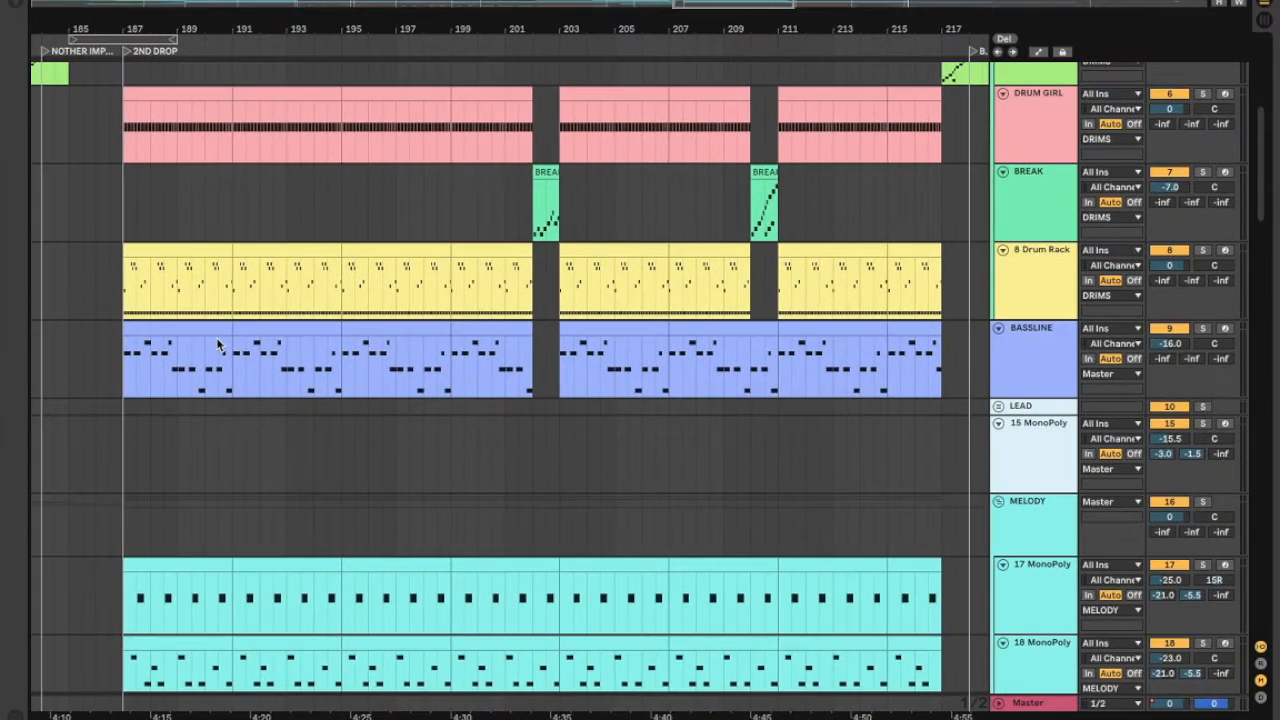
{"action": "scroll", "coordinate": [217, 339], "scroll_direction": "up", "scroll_amount": 3}
{"action": "scroll", "coordinate": [217, 339], "scroll_direction": "right", "scroll_amount": 1}
{"action": "scroll", "coordinate": [217, 339], "scroll_direction": "up", "scroll_amount": 1}
{"action": "scroll", "coordinate": [217, 339], "scroll_direction": "left", "scroll_amount": 1}
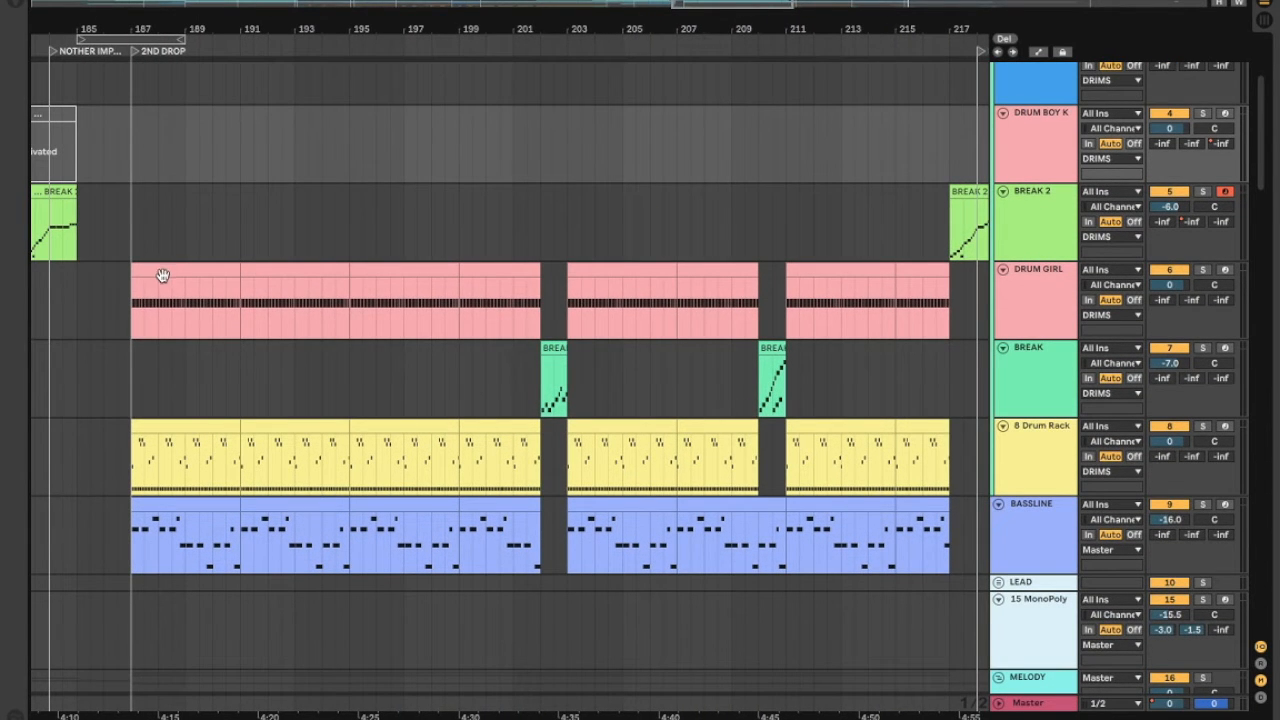
{"action": "scroll", "coordinate": [161, 287], "scroll_direction": "down", "scroll_amount": 2}
Try deleting the lower DRUM GIRL track's clips from bar 187 to 202, and play into the second drop.
{"action": "left_click_drag", "start_coordinate": [180, 296], "coordinate": [469, 296]}
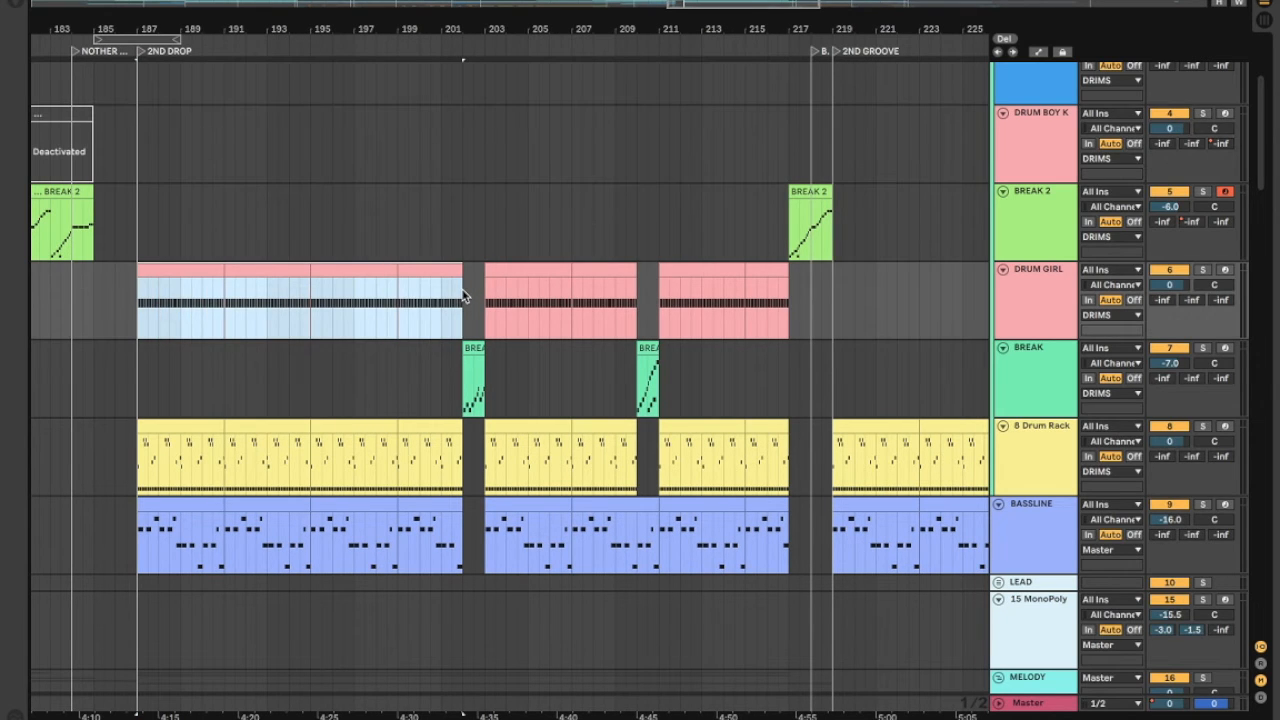
{"action": "key", "text": "Delete"}
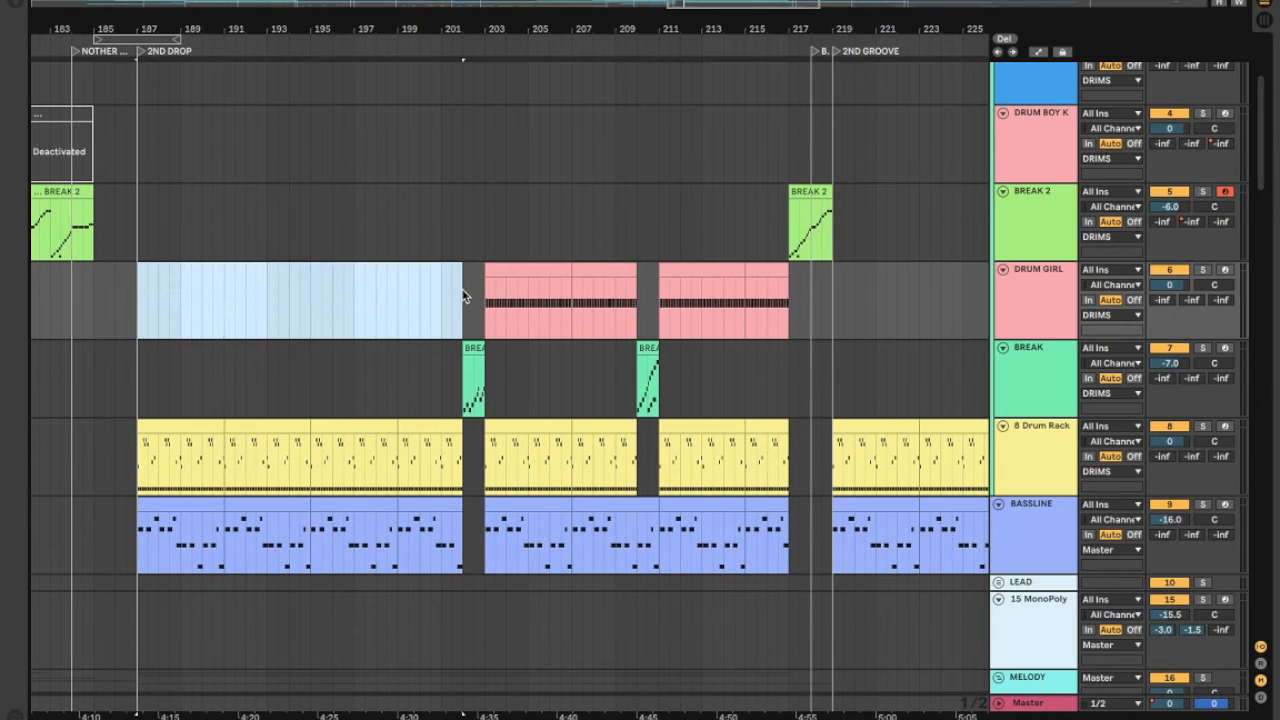
{"action": "left_click", "coordinate": [90, 289]}
{"action": "scroll", "coordinate": [90, 289], "scroll_direction": "left", "scroll_amount": 5}
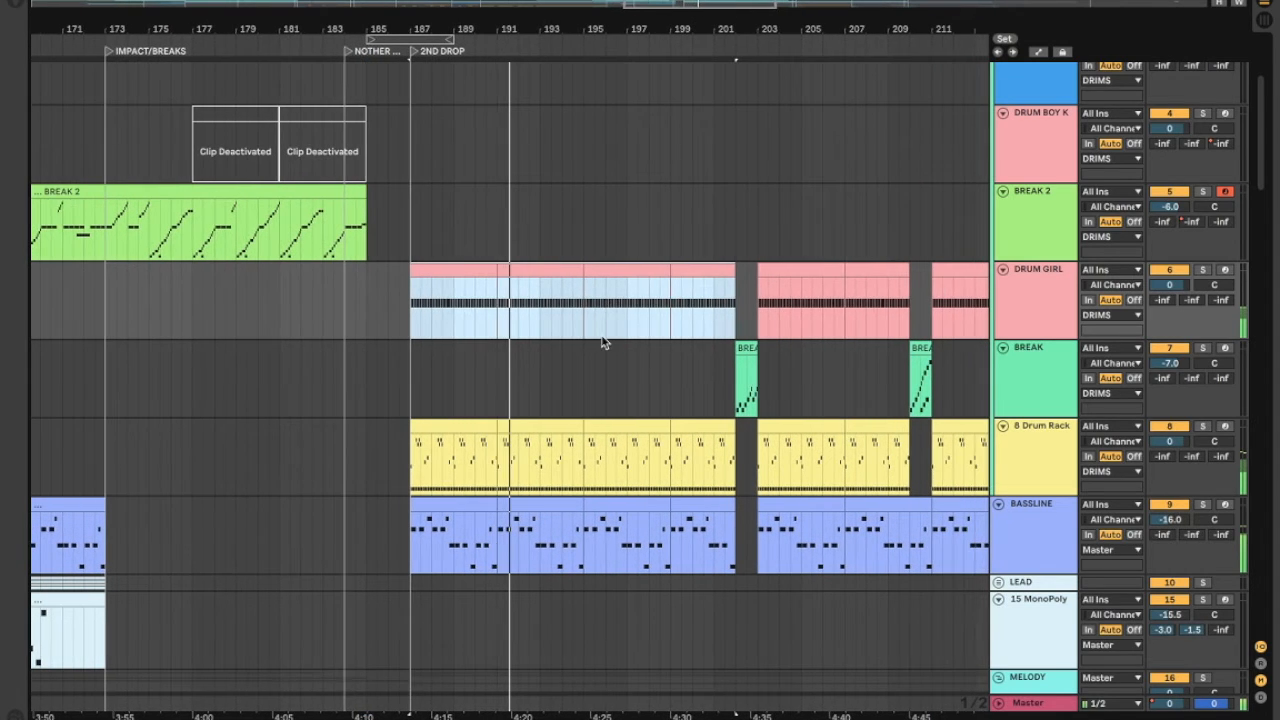
Examine the second drop's tracks from the drums and bass down through melody, chords and DROINE to RISERS and MOTION.
{"action": "scroll", "coordinate": [519, 352], "scroll_direction": "right", "scroll_amount": 4}
{"action": "scroll", "coordinate": [519, 352], "scroll_direction": "down", "scroll_amount": 5}
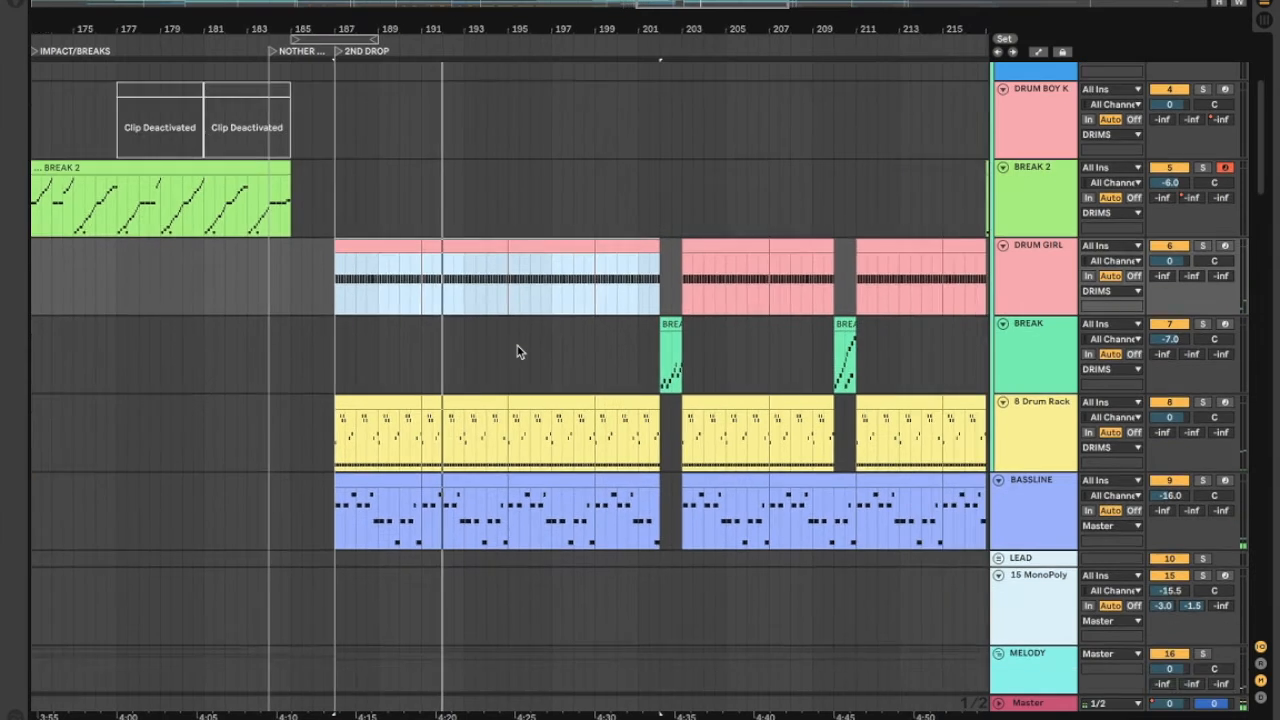
{"action": "scroll", "coordinate": [519, 352], "scroll_direction": "down", "scroll_amount": 3}
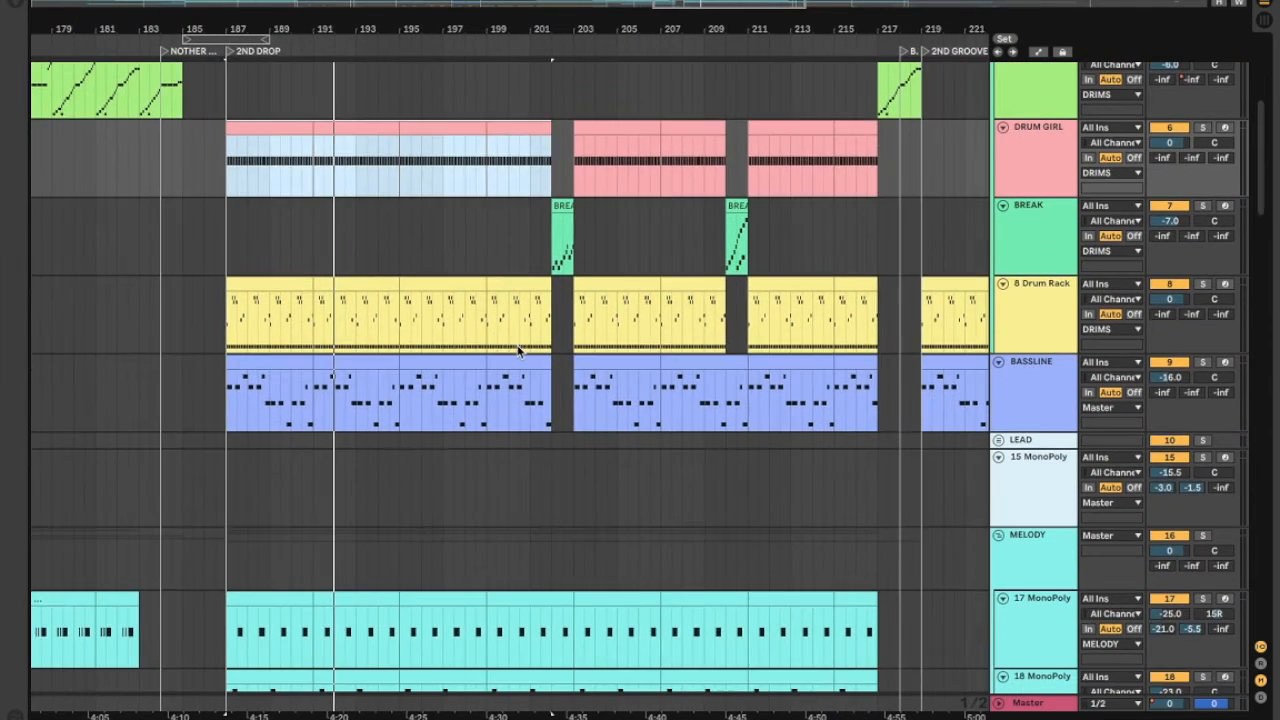
{"action": "scroll", "coordinate": [517, 346], "scroll_direction": "left", "scroll_amount": 2}
{"action": "scroll", "coordinate": [517, 346], "scroll_direction": "down", "scroll_amount": 3}
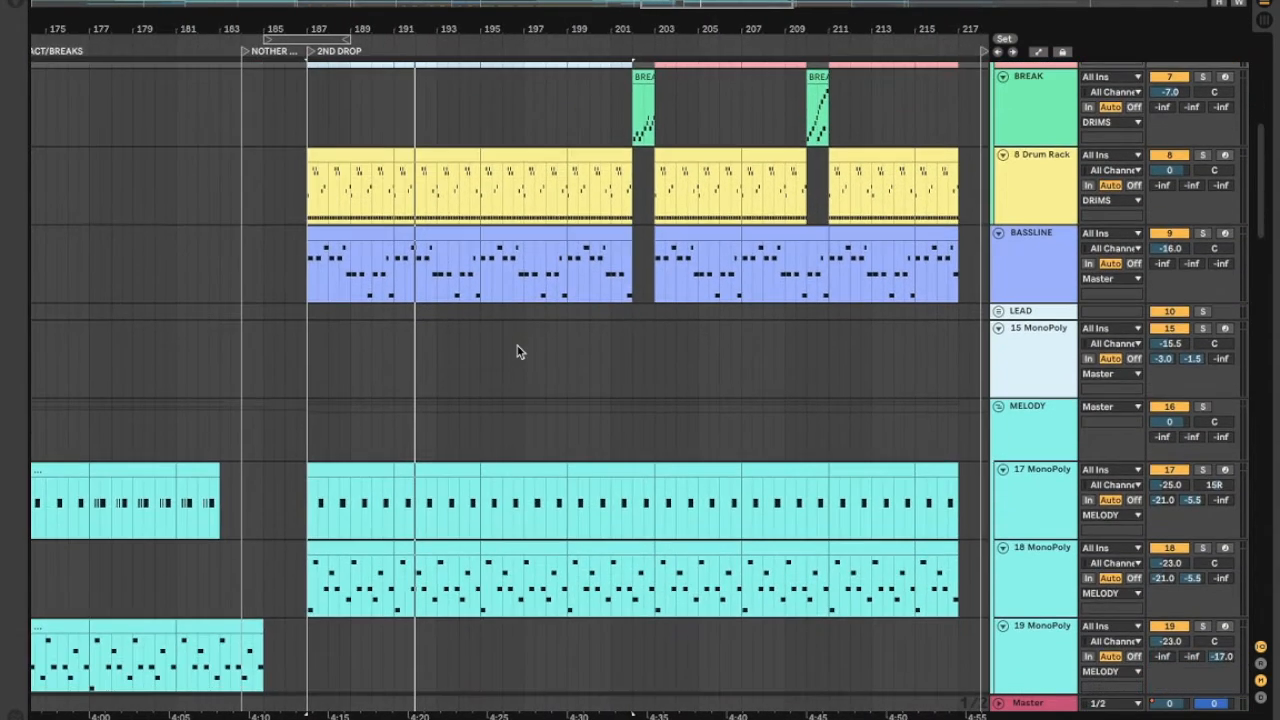
{"action": "scroll", "coordinate": [517, 346], "scroll_direction": "down", "scroll_amount": 4}
{"action": "scroll", "coordinate": [518, 351], "scroll_direction": "down", "scroll_amount": 8}
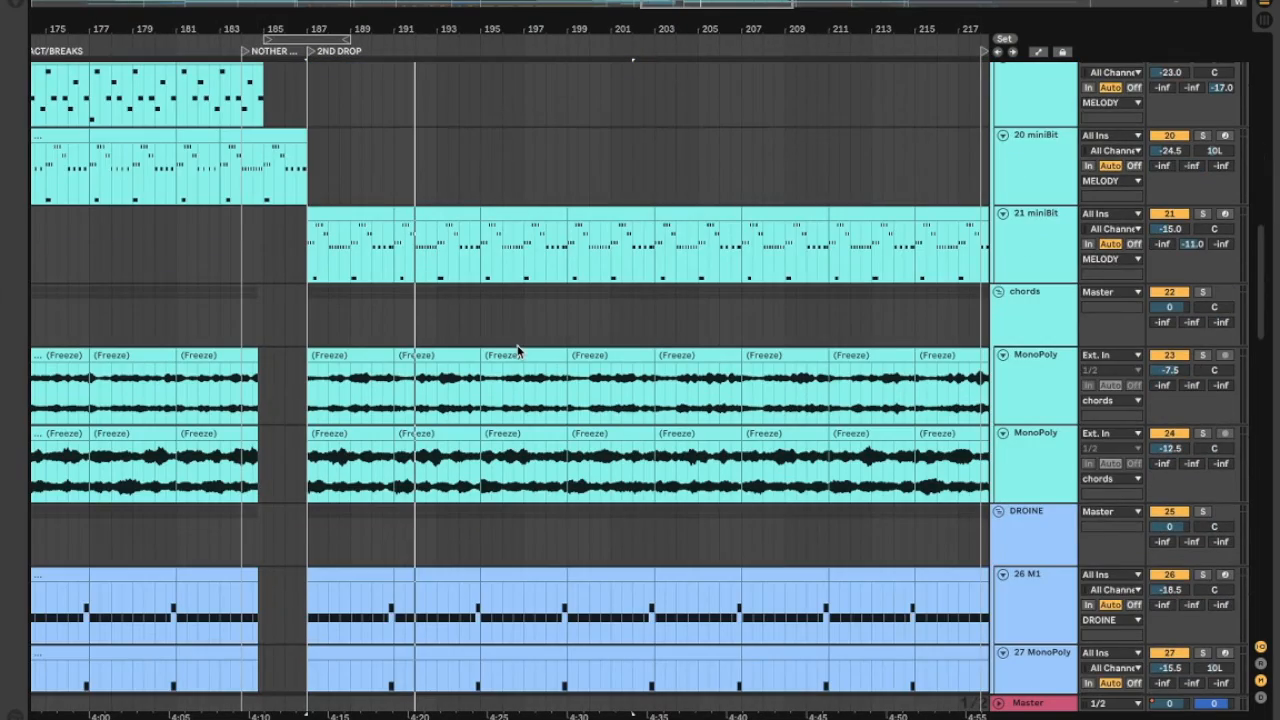
{"action": "scroll", "coordinate": [518, 351], "scroll_direction": "down", "scroll_amount": 13}
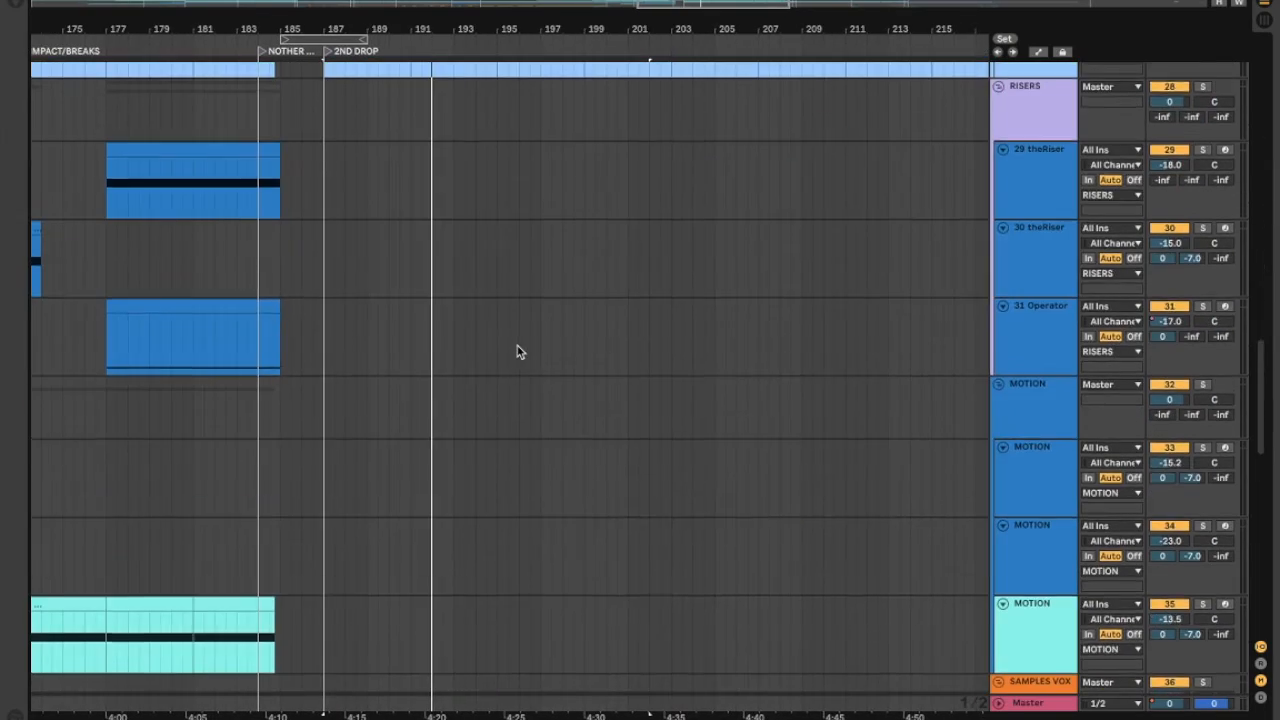
{"action": "scroll", "coordinate": [518, 351], "scroll_direction": "up", "scroll_amount": 20}
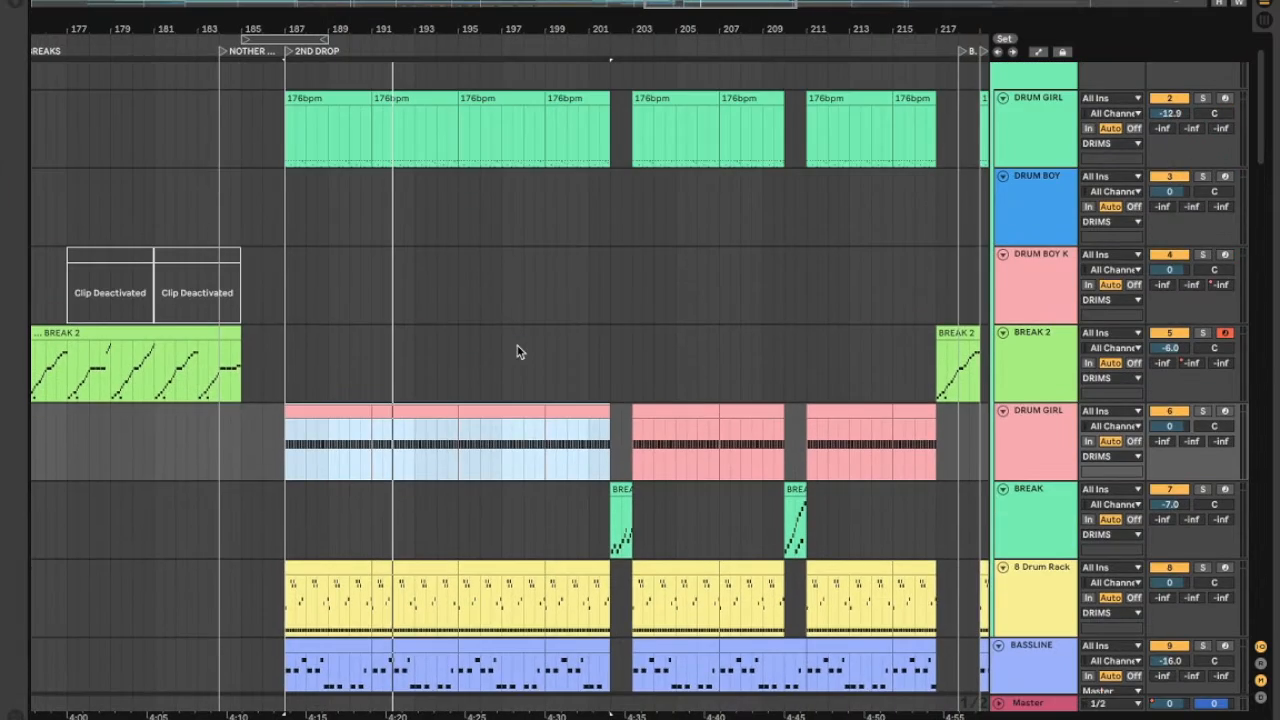
Review the drum tracks of the earlier sections, going back from the second drop to the INTRO.
{"action": "scroll", "coordinate": [518, 351], "scroll_direction": "up", "scroll_amount": 1}
{"action": "scroll", "coordinate": [517, 352], "scroll_direction": "down", "scroll_amount": 2}
{"action": "scroll", "coordinate": [517, 362], "scroll_direction": "left", "scroll_amount": 5}
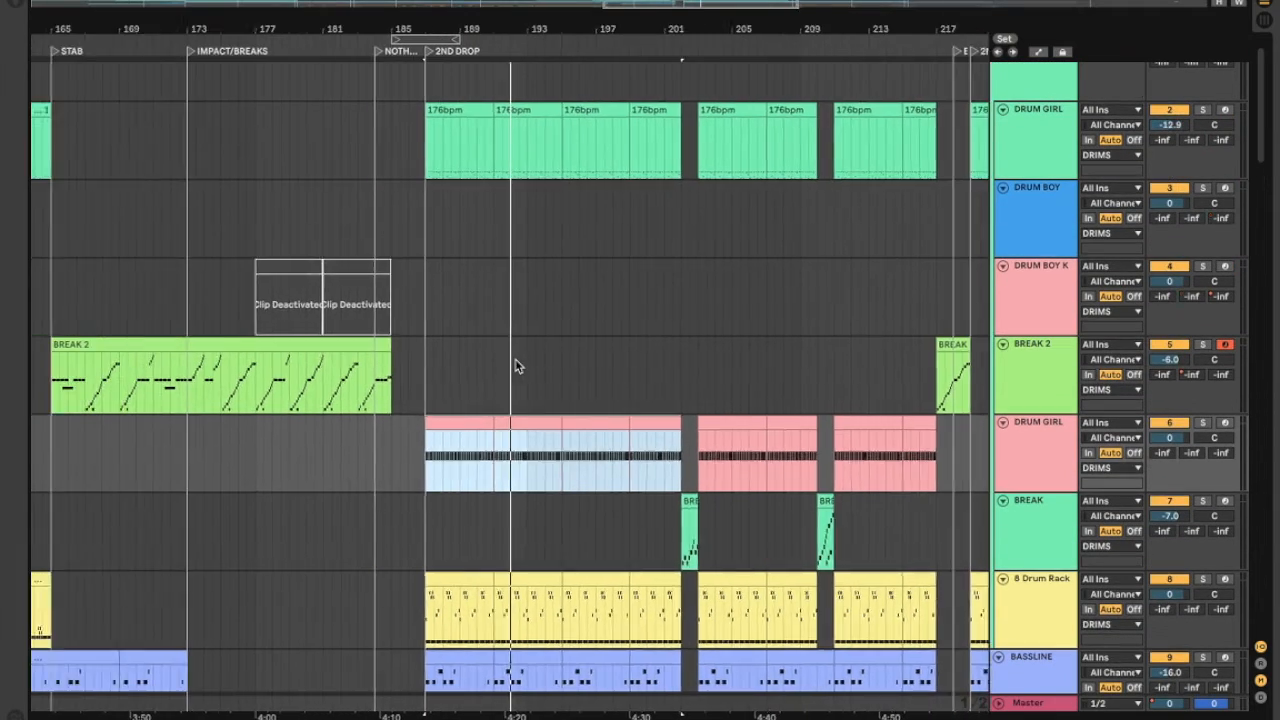
{"action": "scroll", "coordinate": [516, 362], "scroll_direction": "down", "scroll_amount": 5}
{"action": "scroll", "coordinate": [516, 368], "scroll_direction": "left", "scroll_amount": 15}
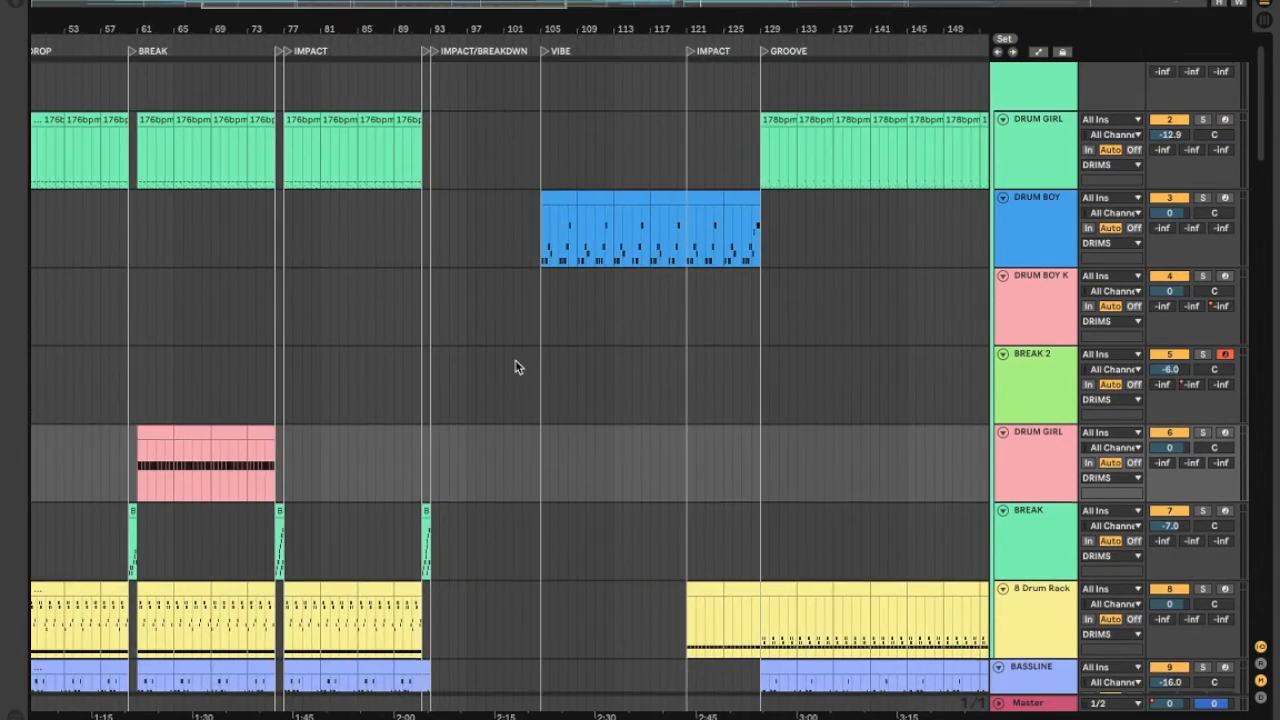
{"action": "scroll", "coordinate": [516, 368], "scroll_direction": "up", "scroll_amount": 6}
{"action": "scroll", "coordinate": [516, 367], "scroll_direction": "left", "scroll_amount": 2}
{"action": "scroll", "coordinate": [516, 367], "scroll_direction": "right", "scroll_amount": 5}
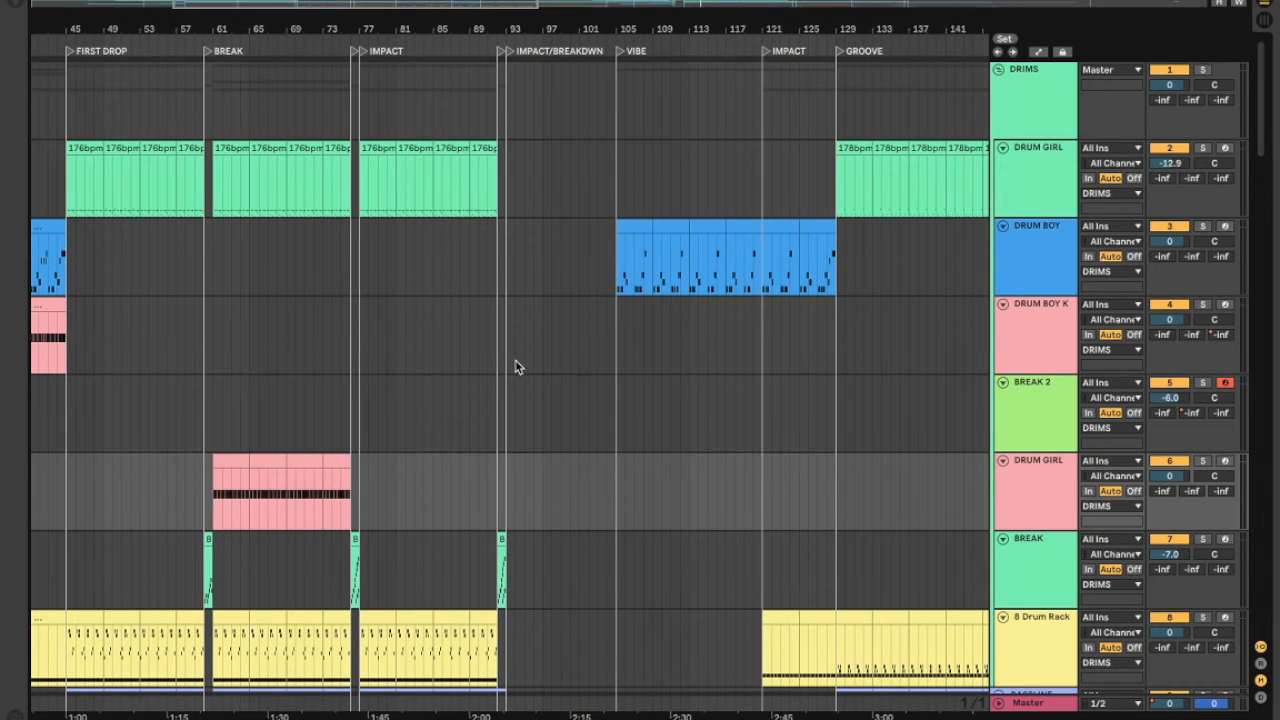
{"action": "scroll", "coordinate": [546, 367], "scroll_direction": "right", "scroll_amount": 2}
{"action": "scroll", "coordinate": [546, 367], "scroll_direction": "left", "scroll_amount": 9}
{"action": "scroll", "coordinate": [546, 367], "scroll_direction": "up", "scroll_amount": 1}
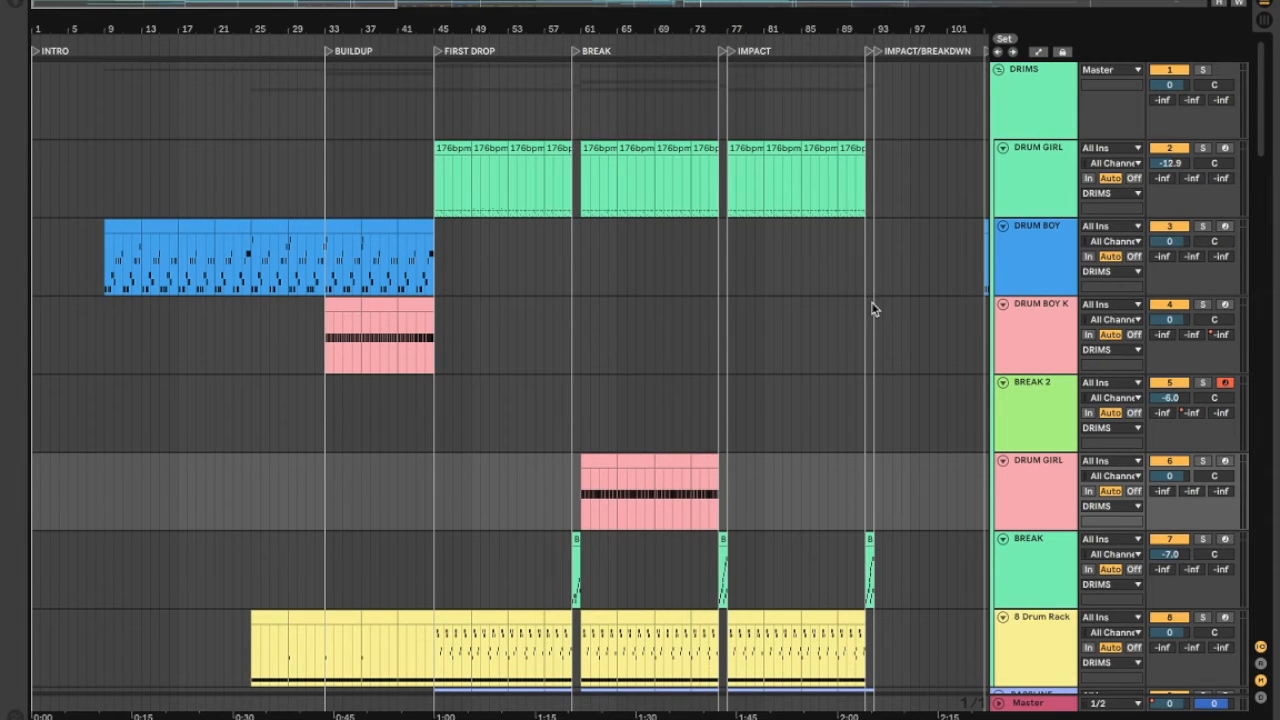
Highlight the DRUM BOY K and BREAK 2 lanes from the INTRO to IMPACT/BREAKDWN, and compare them with the sections up to the 2ND DROP.
{"action": "left_click_drag", "start_coordinate": [872, 309], "coordinate": [11, 411]}
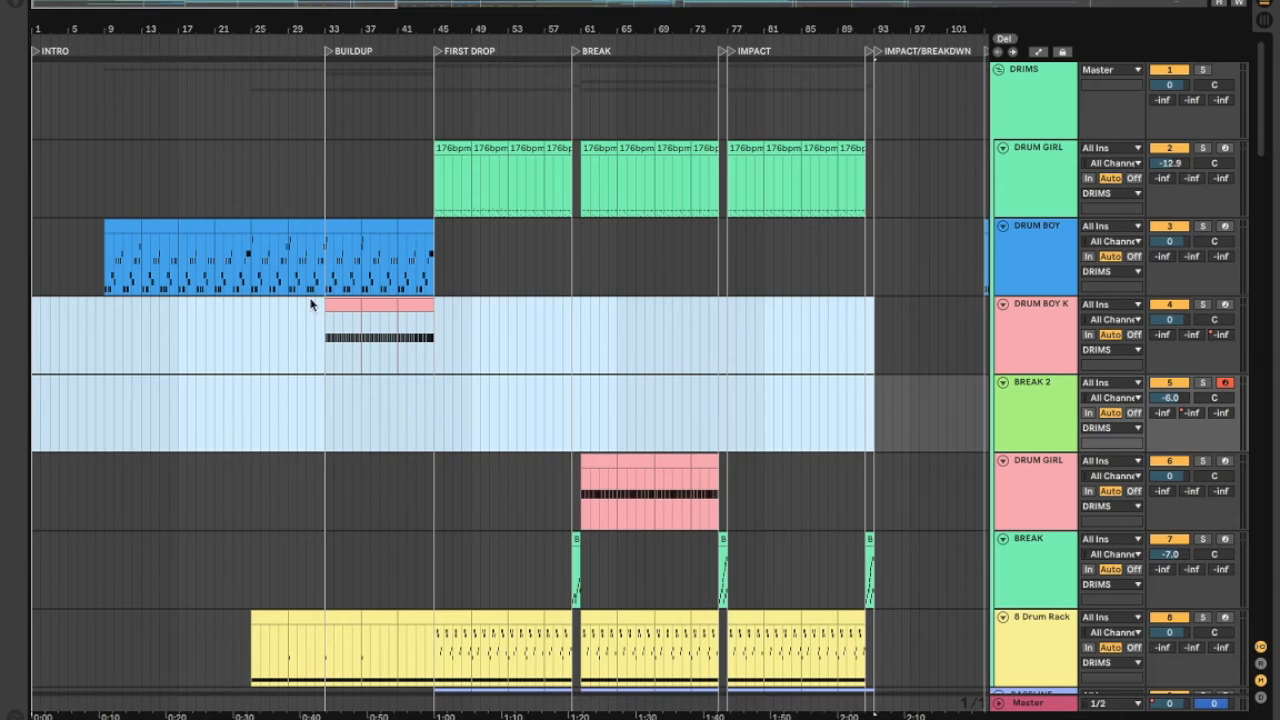
{"action": "scroll", "coordinate": [700, 250], "scroll_direction": "right", "scroll_amount": 10}
{"action": "scroll", "coordinate": [700, 253], "scroll_direction": "right", "scroll_amount": 9}
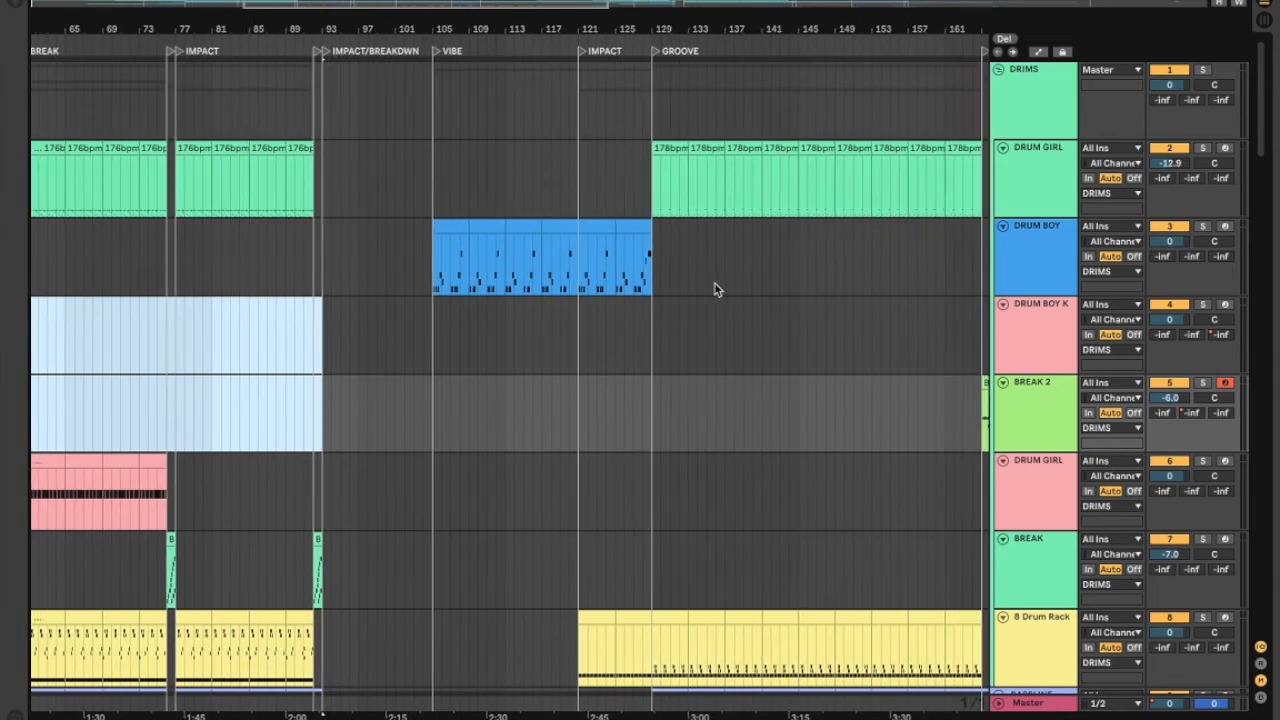
{"action": "scroll", "coordinate": [715, 290], "scroll_direction": "right", "scroll_amount": 2}
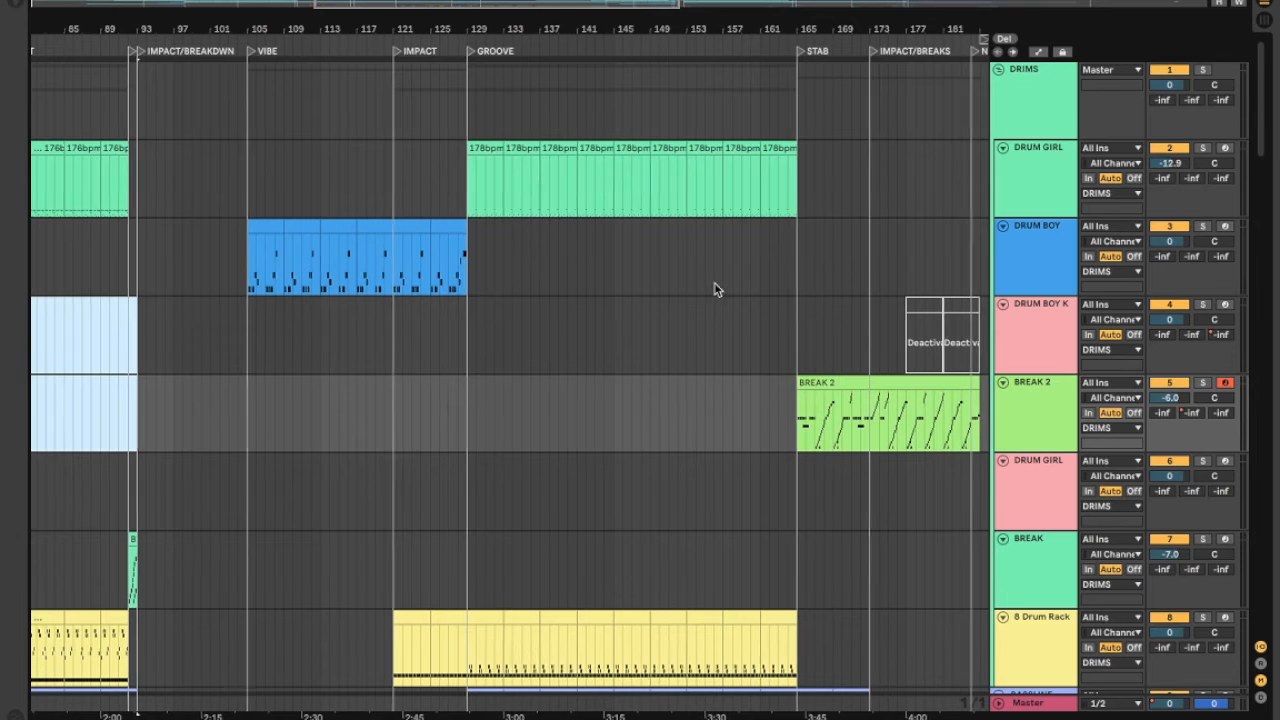
{"action": "scroll", "coordinate": [714, 288], "scroll_direction": "right", "scroll_amount": 9}
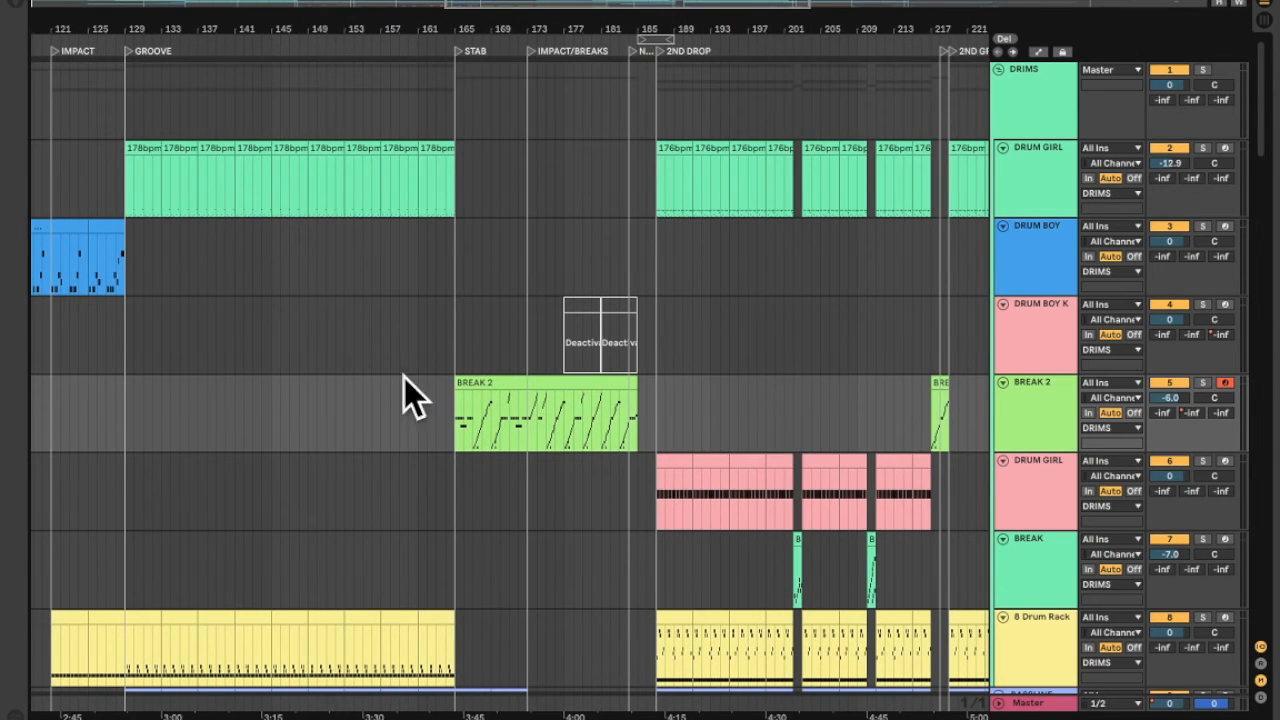
Select the BREAK 2 clip that begins at the STAB marker and runs through IMPACT/BREAKS.
{"action": "scroll", "coordinate": [237, 399], "scroll_direction": "left", "scroll_amount": 18}
{"action": "scroll", "coordinate": [697, 393], "scroll_direction": "right", "scroll_amount": 18}
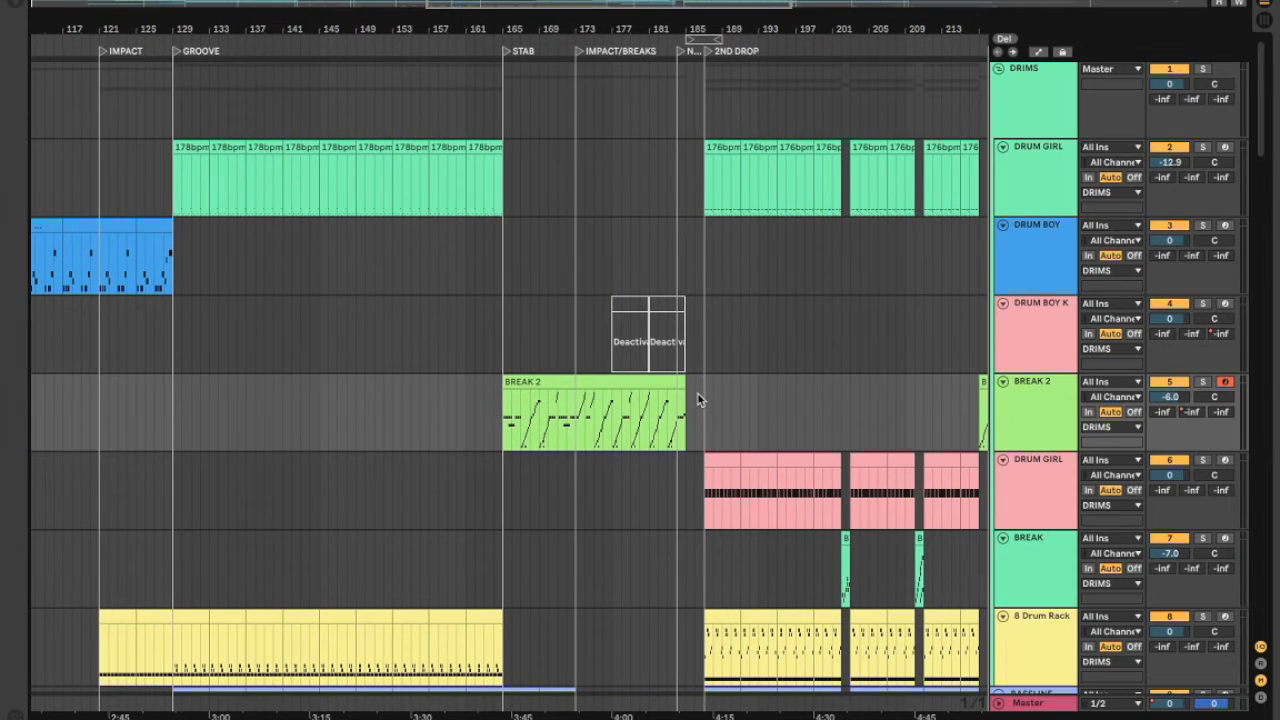
{"action": "left_click", "coordinate": [609, 382]}
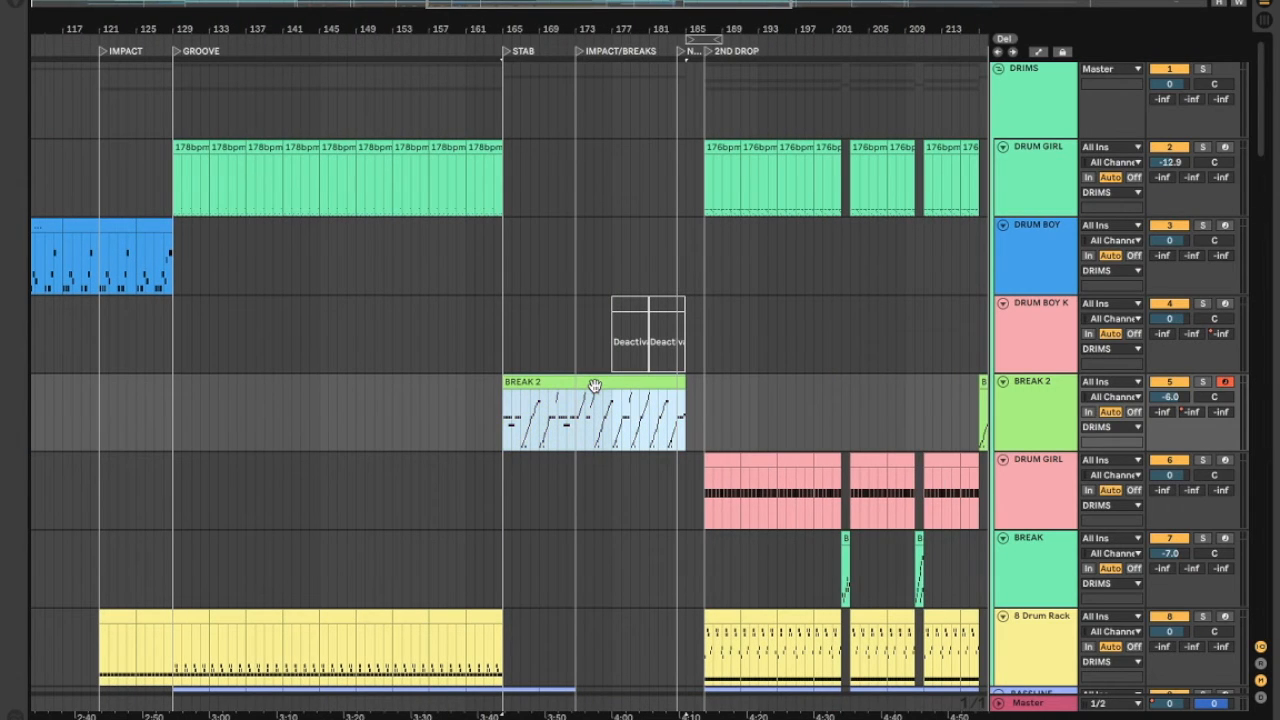
Check the sections up to the last IMPACT marker and highlight the empty BREAK 2 stretch within the 2ND DROP.
{"action": "scroll", "coordinate": [606, 384], "scroll_direction": "right", "scroll_amount": 1}
{"action": "scroll", "coordinate": [612, 386], "scroll_direction": "right", "scroll_amount": 8}
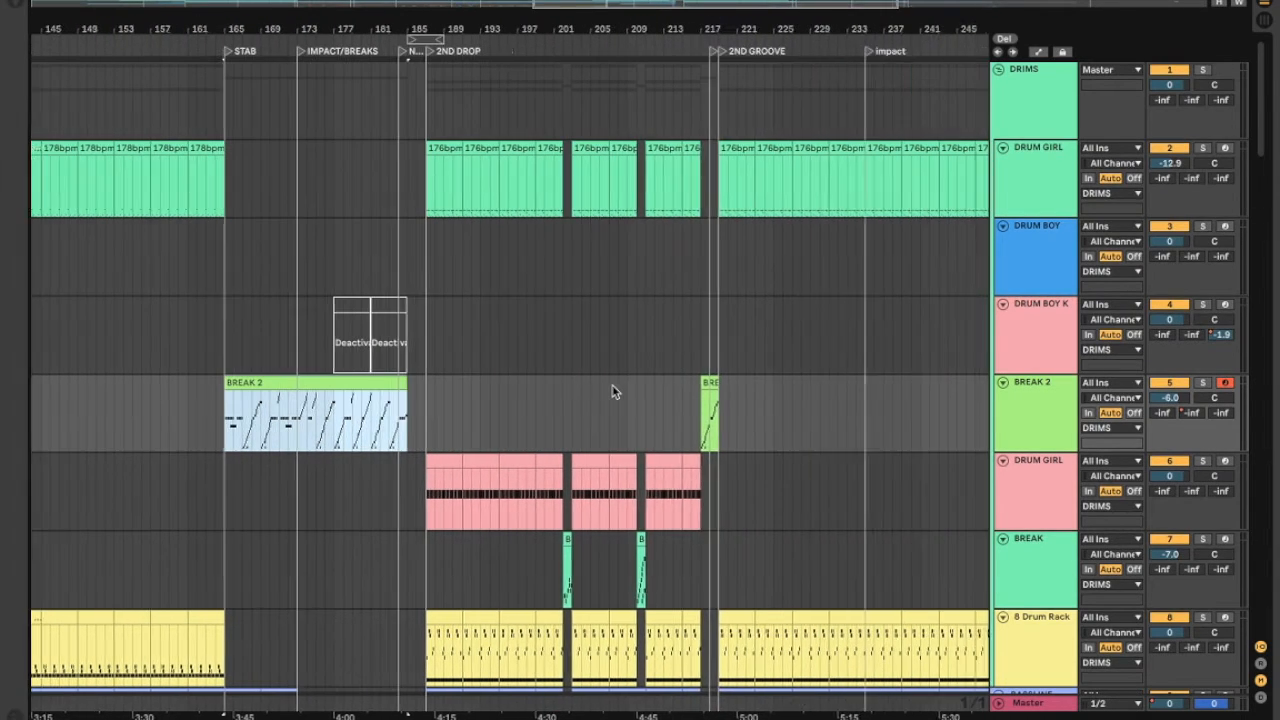
{"action": "scroll", "coordinate": [613, 391], "scroll_direction": "right", "scroll_amount": 7}
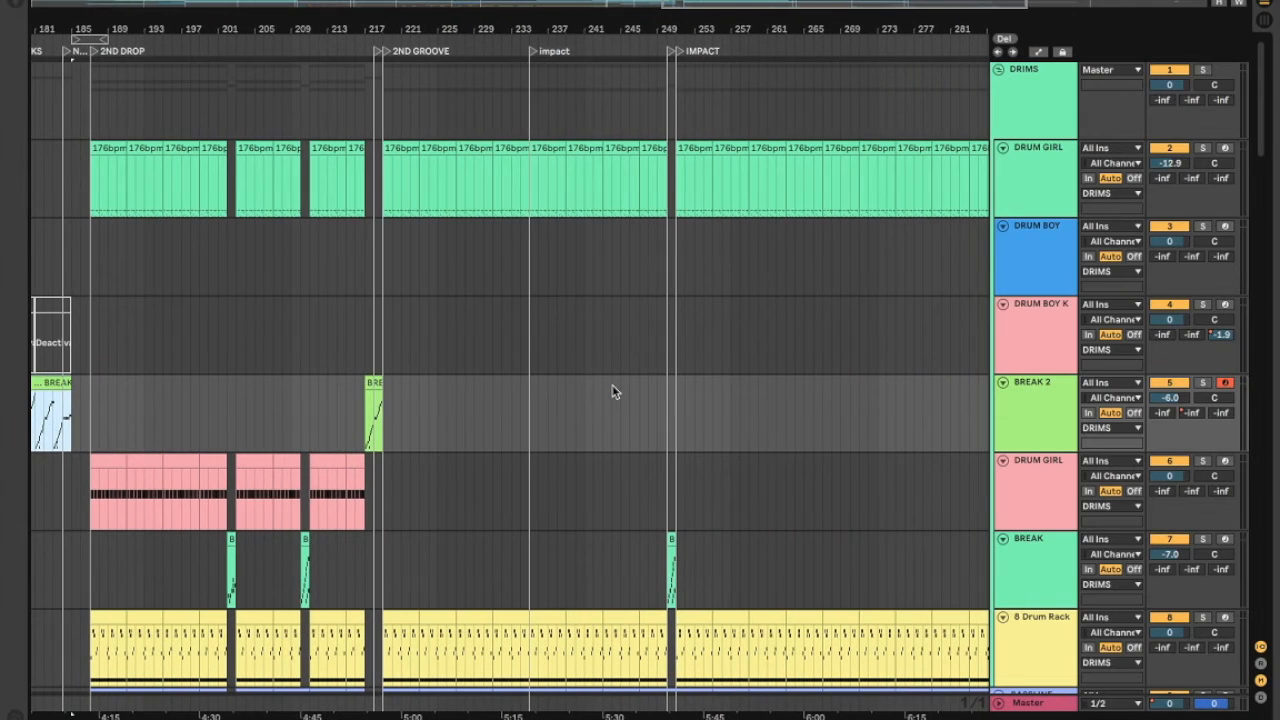
{"action": "scroll", "coordinate": [530, 414], "scroll_direction": "left", "scroll_amount": 12}
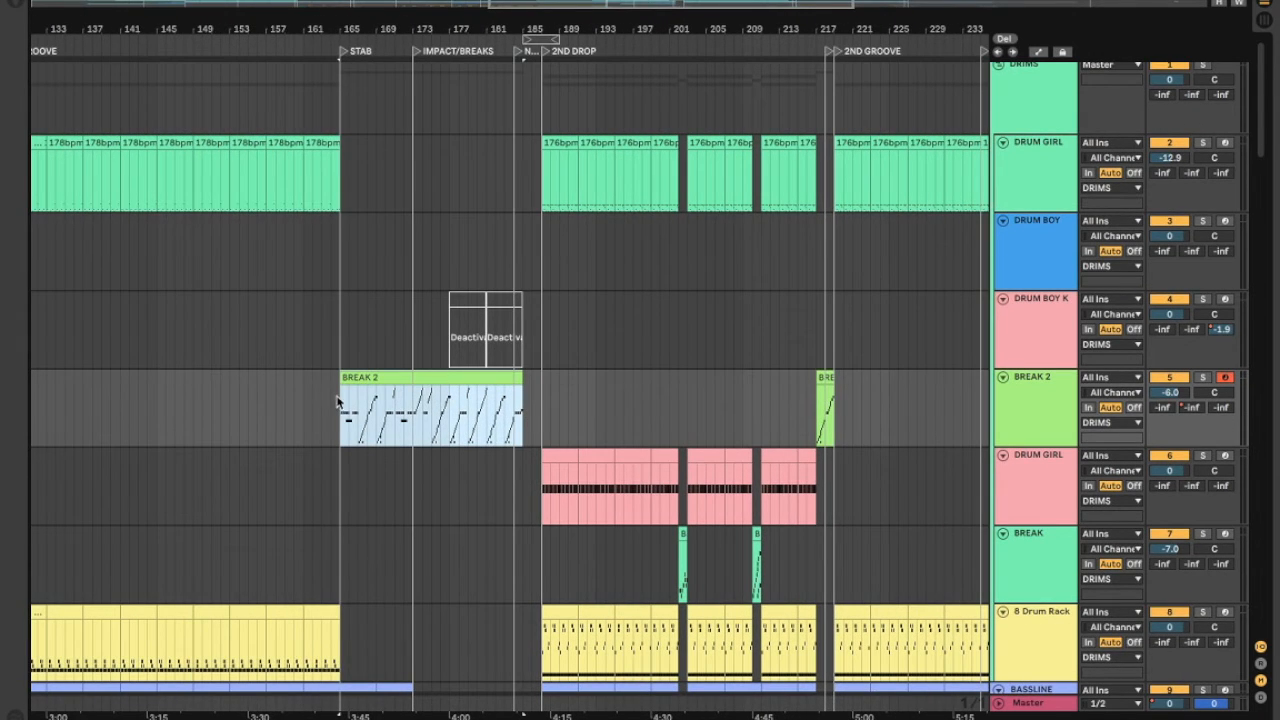
{"action": "left_click_drag", "start_coordinate": [306, 400], "coordinate": [803, 395]}
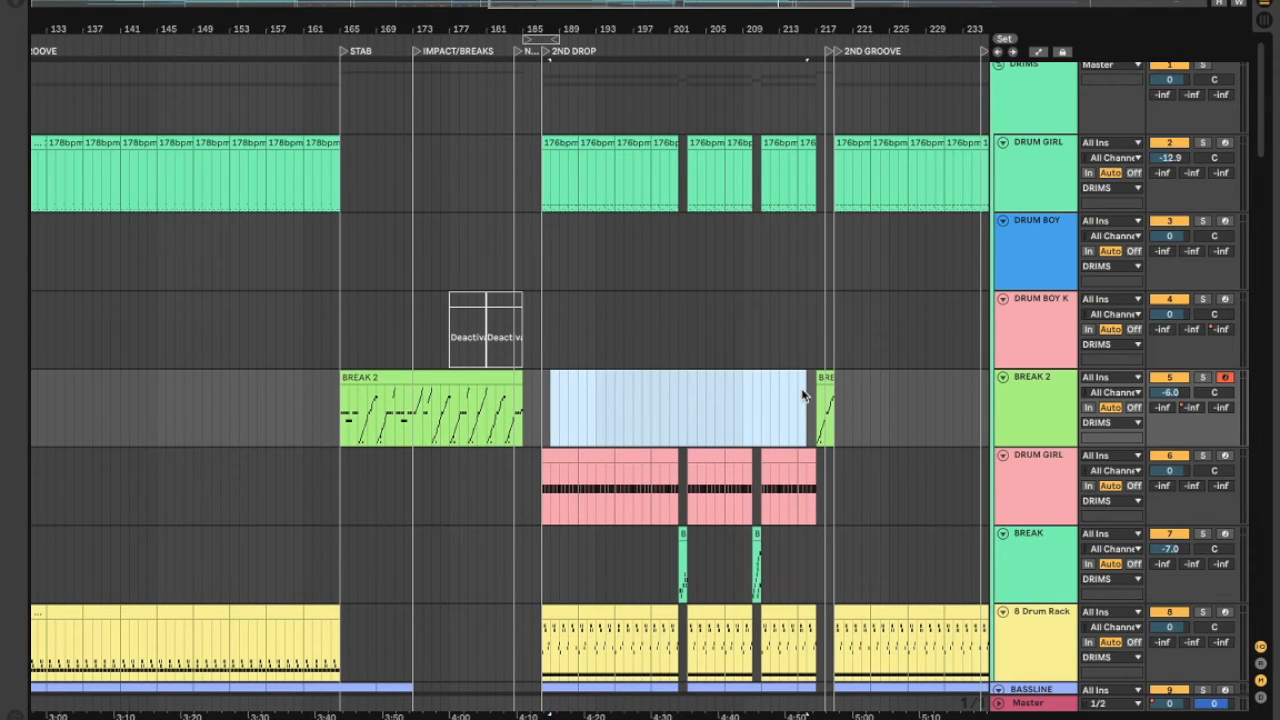
Highlight the BREAK 2 lane from the STAB marker to the 2ND DROP marker.
{"action": "left_click_drag", "start_coordinate": [328, 412], "coordinate": [539, 398]}
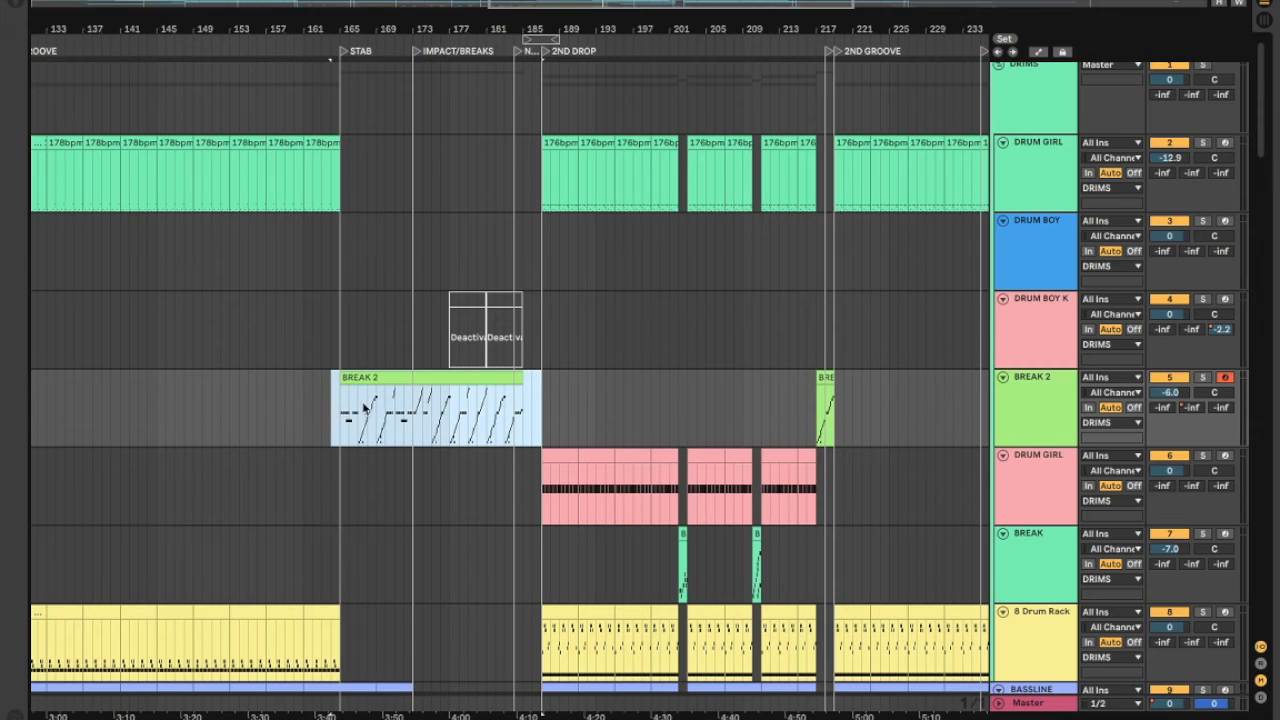
{"action": "scroll", "coordinate": [364, 408], "scroll_direction": "right", "scroll_amount": 5}
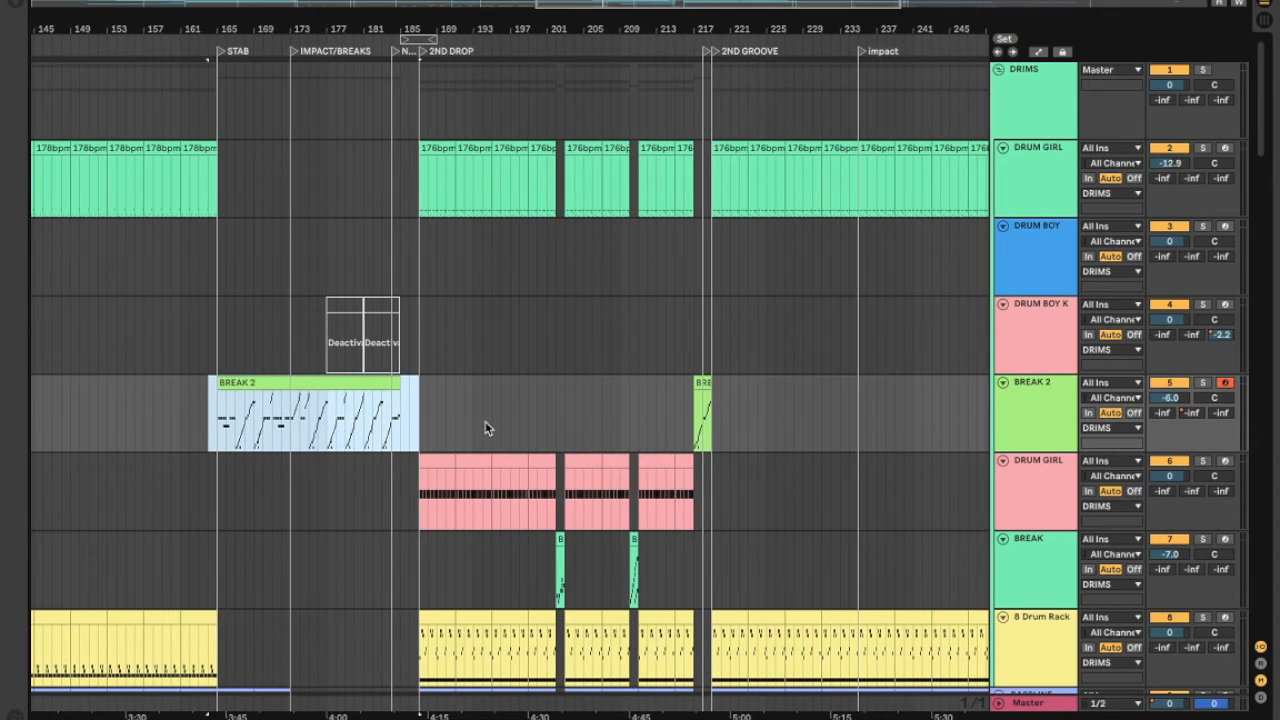
{"action": "scroll", "coordinate": [485, 428], "scroll_direction": "right", "scroll_amount": 1}
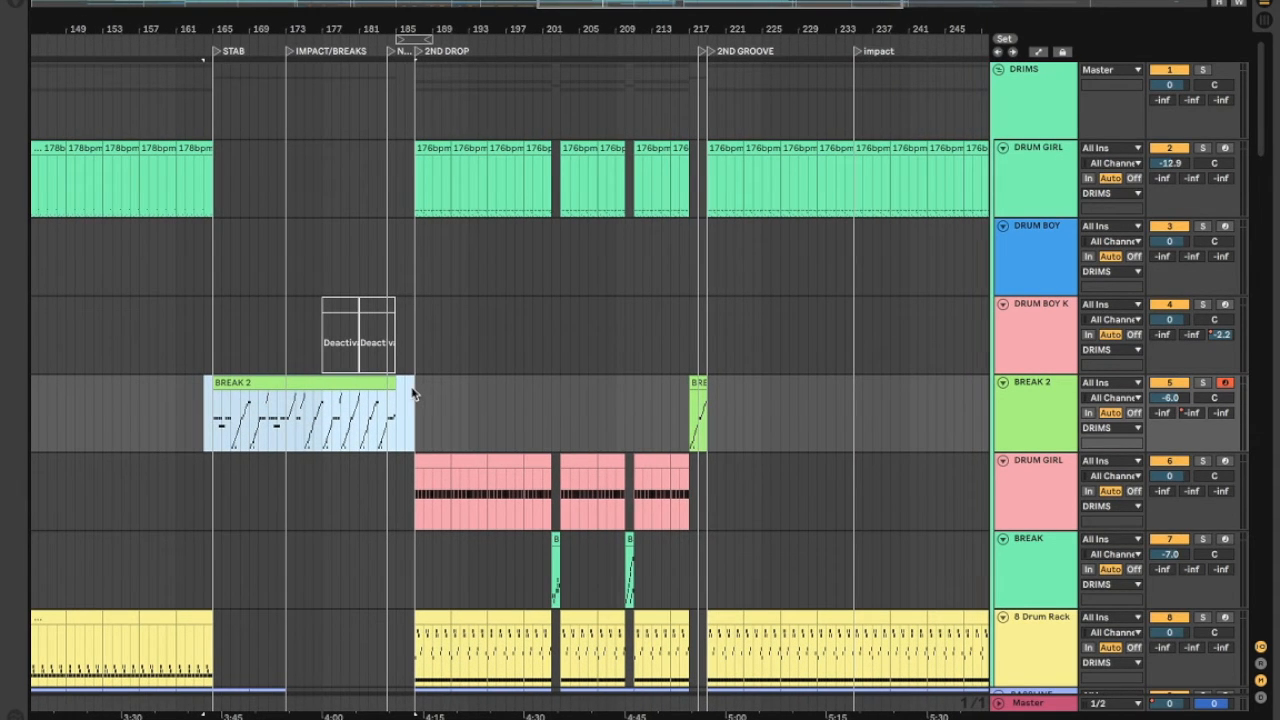
{"action": "left_click_drag", "start_coordinate": [213, 411], "coordinate": [416, 400]}
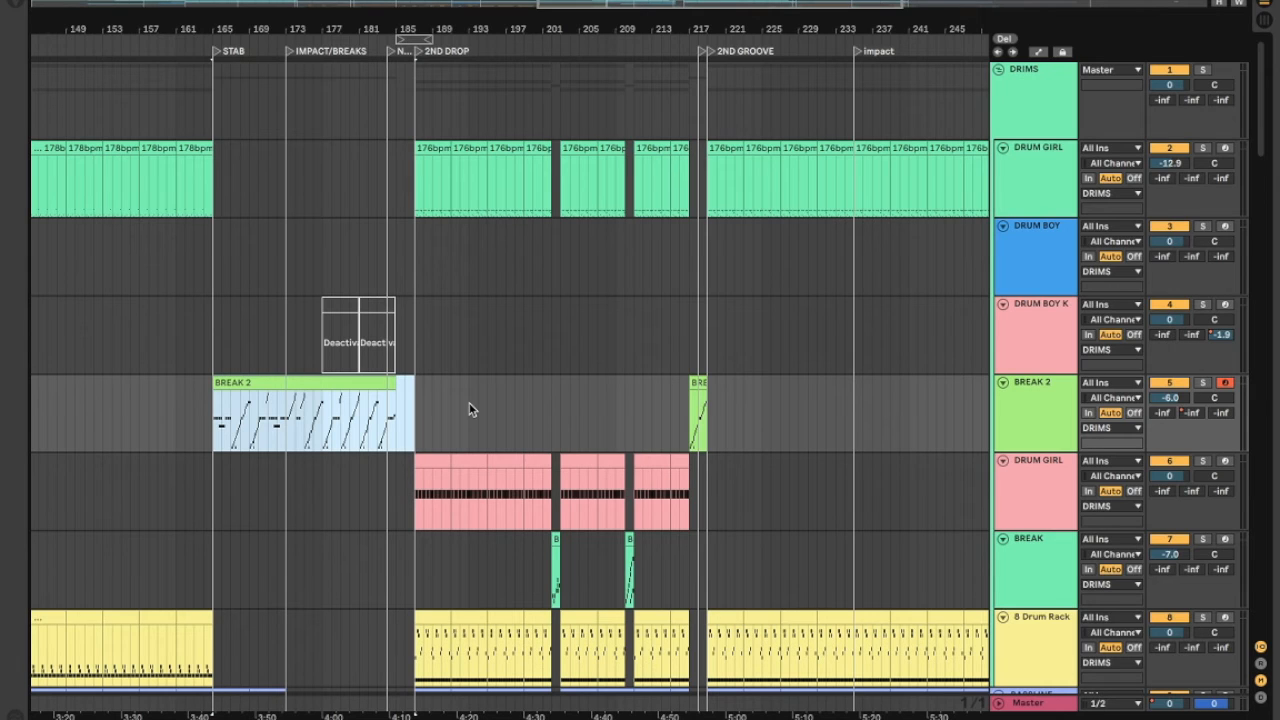
{"action": "left_click_drag", "start_coordinate": [415, 388], "coordinate": [228, 398]}
Compare the second drop's drum, break and bass clips with the BREAK 2 section between STAB and 2ND DROP.
{"action": "scroll", "coordinate": [497, 351], "scroll_direction": "right", "scroll_amount": 5}
{"action": "scroll", "coordinate": [497, 351], "scroll_direction": "up", "scroll_amount": 4}
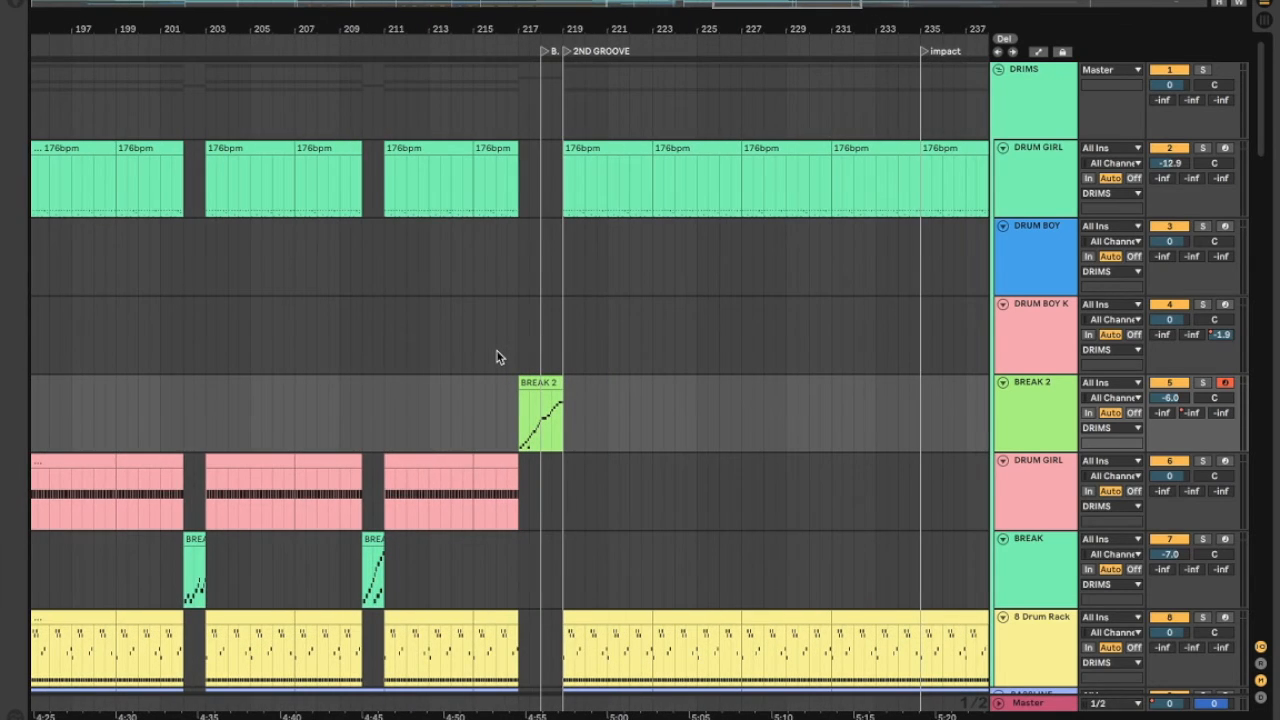
{"action": "scroll", "coordinate": [497, 357], "scroll_direction": "down", "scroll_amount": 3}
{"action": "scroll", "coordinate": [497, 357], "scroll_direction": "left", "scroll_amount": 5}
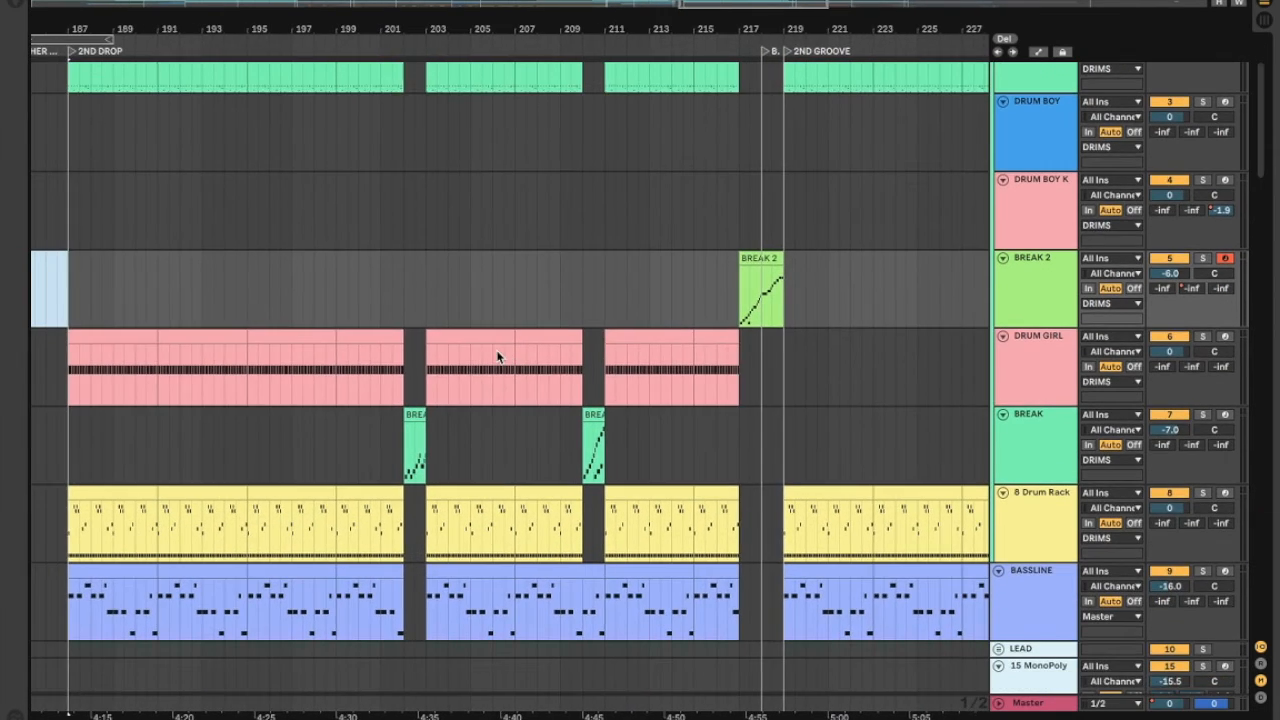
{"action": "scroll", "coordinate": [497, 357], "scroll_direction": "up", "scroll_amount": 2}
{"action": "scroll", "coordinate": [497, 357], "scroll_direction": "left", "scroll_amount": 2}
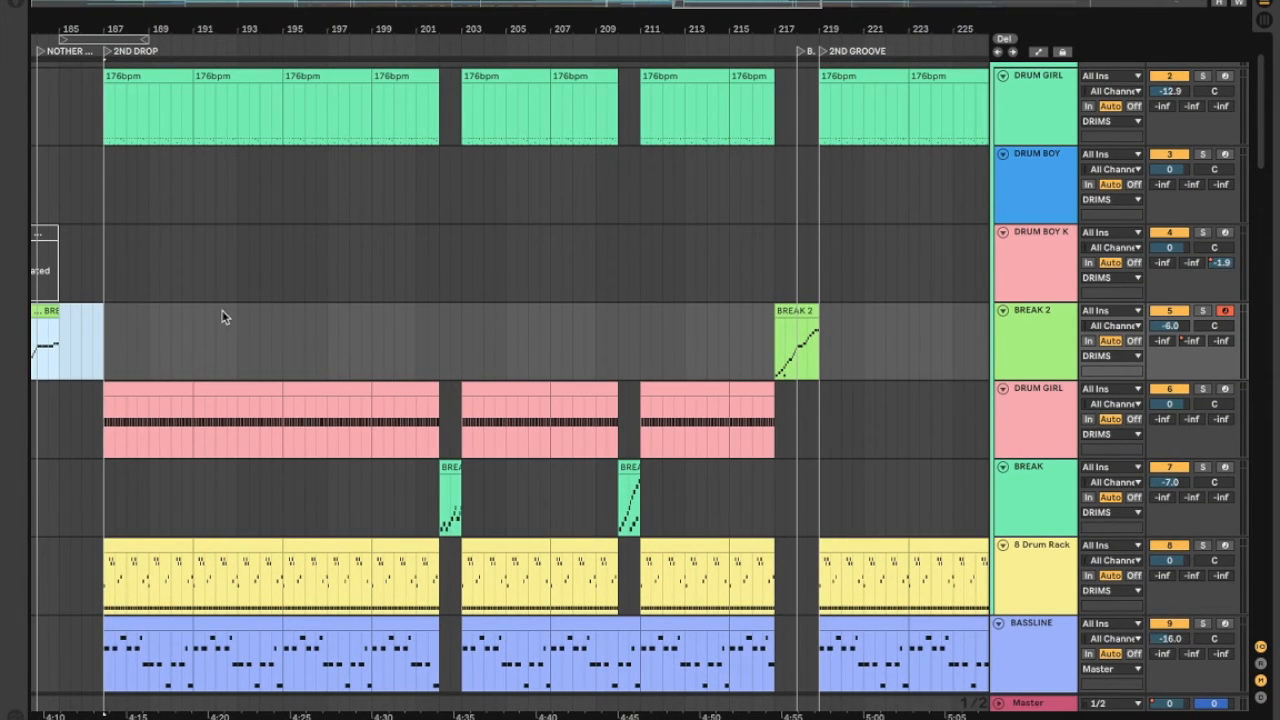
{"action": "scroll", "coordinate": [224, 316], "scroll_direction": "left", "scroll_amount": 12}
{"action": "scroll", "coordinate": [225, 316], "scroll_direction": "right", "scroll_amount": 5}
{"action": "scroll", "coordinate": [424, 330], "scroll_direction": "right", "scroll_amount": 1}
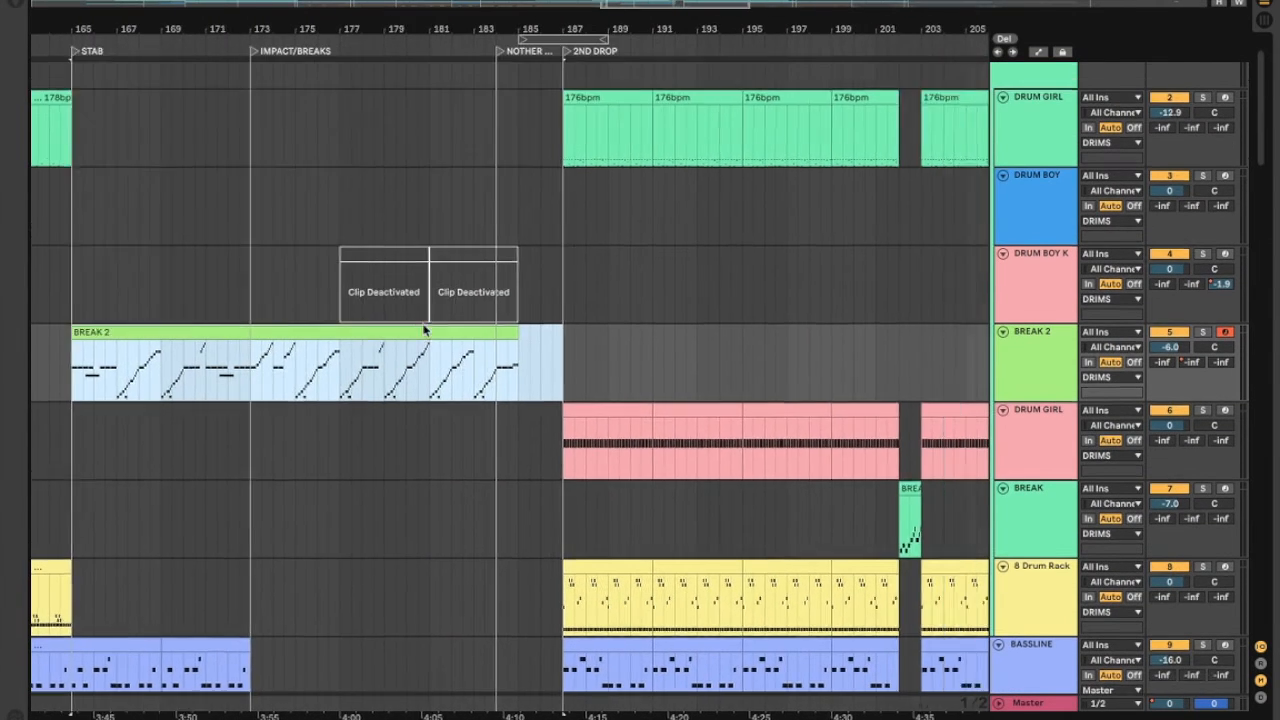
Examine how the drums, breaks and bassline are arranged from before the 2ND DROP marker up to the 2ND GROOVE marker.
{"action": "scroll", "coordinate": [424, 330], "scroll_direction": "right", "scroll_amount": 3}
{"action": "scroll", "coordinate": [418, 339], "scroll_direction": "right", "scroll_amount": 6}
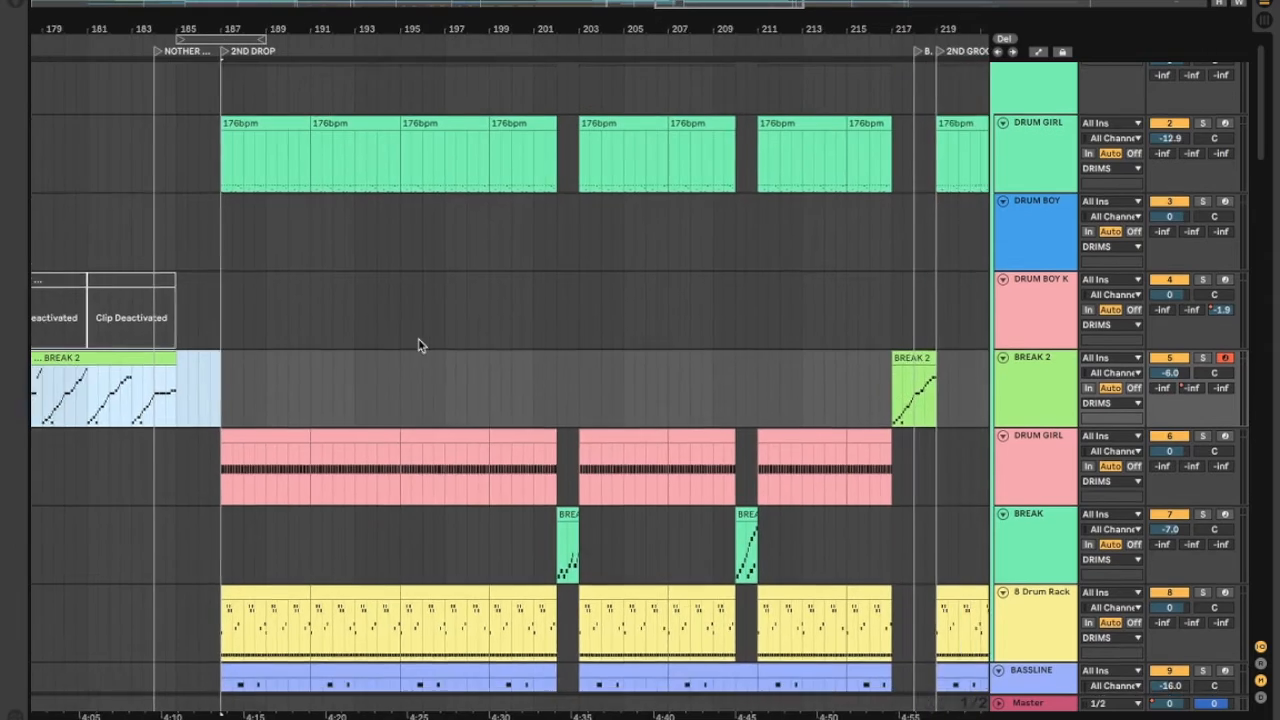
{"action": "scroll", "coordinate": [418, 340], "scroll_direction": "right", "scroll_amount": 1}
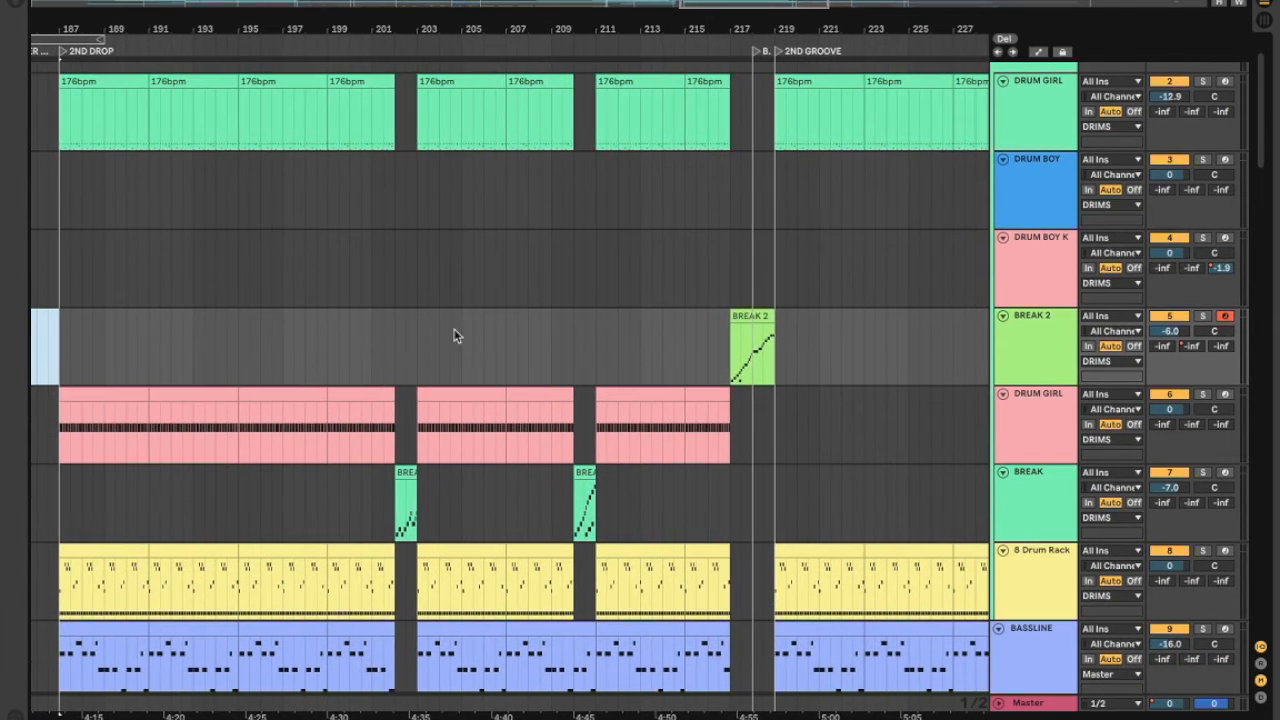
{"action": "scroll", "coordinate": [470, 328], "scroll_direction": "right", "scroll_amount": 1}
{"action": "scroll", "coordinate": [470, 330], "scroll_direction": "left", "scroll_amount": 1}
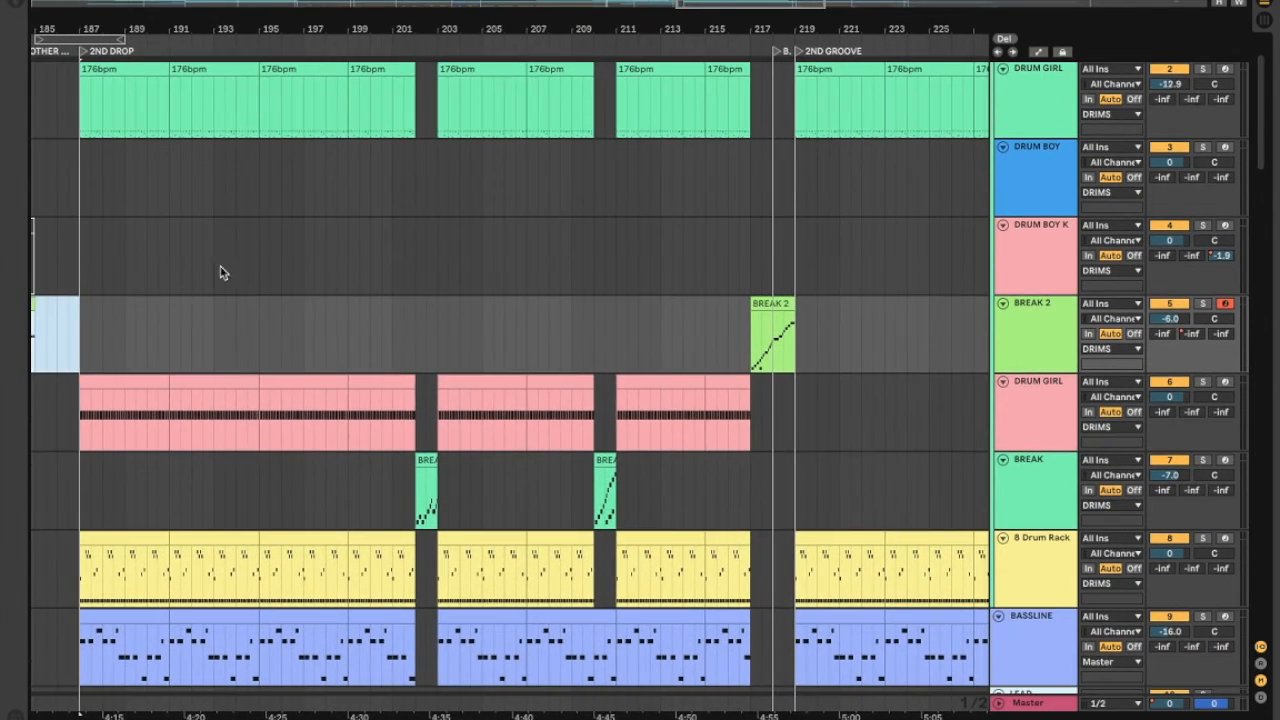
{"action": "scroll", "coordinate": [146, 290], "scroll_direction": "left", "scroll_amount": 1}
{"action": "scroll", "coordinate": [136, 314], "scroll_direction": "left", "scroll_amount": 6}
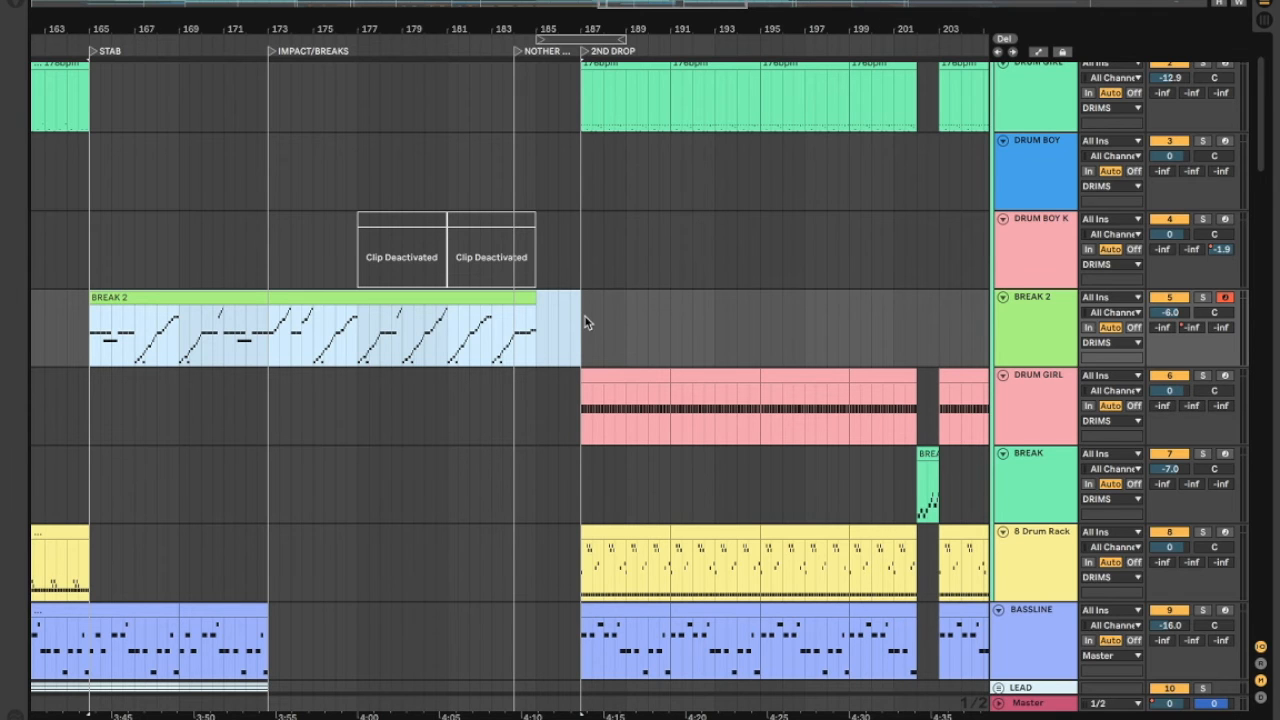
{"action": "scroll", "coordinate": [587, 322], "scroll_direction": "right", "scroll_amount": 10}
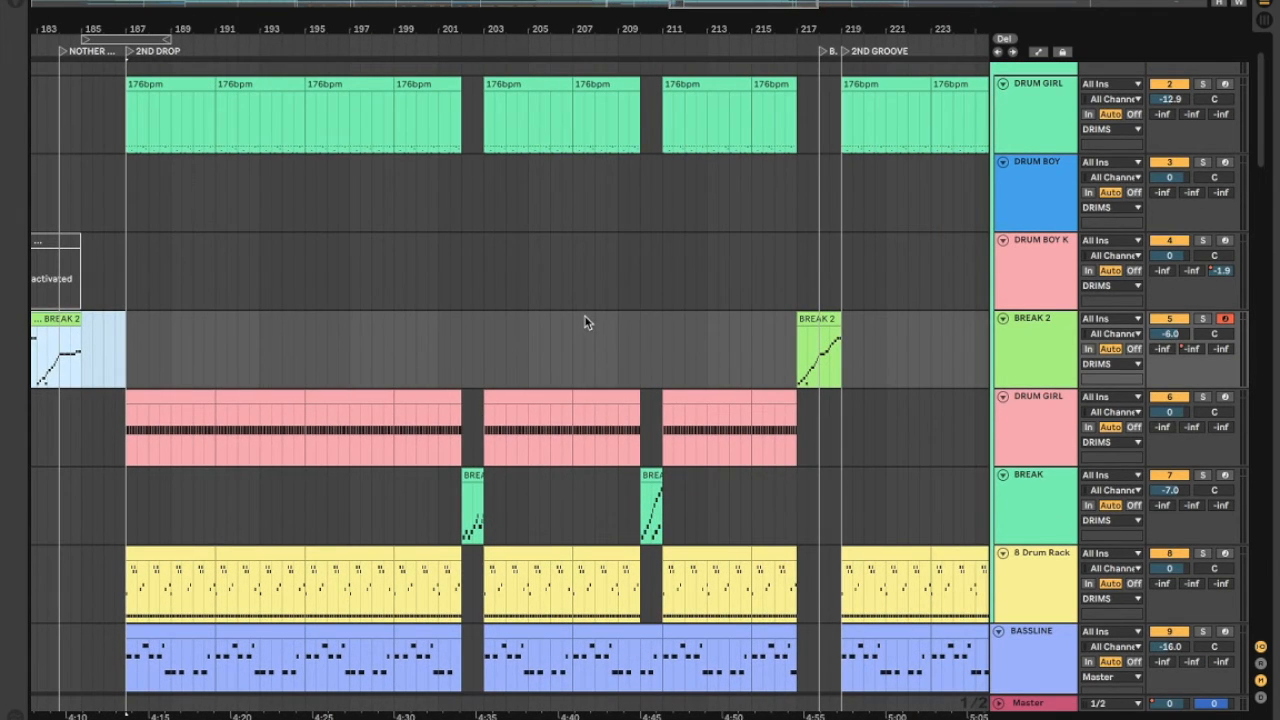
{"action": "scroll", "coordinate": [546, 316], "scroll_direction": "left", "scroll_amount": 1}
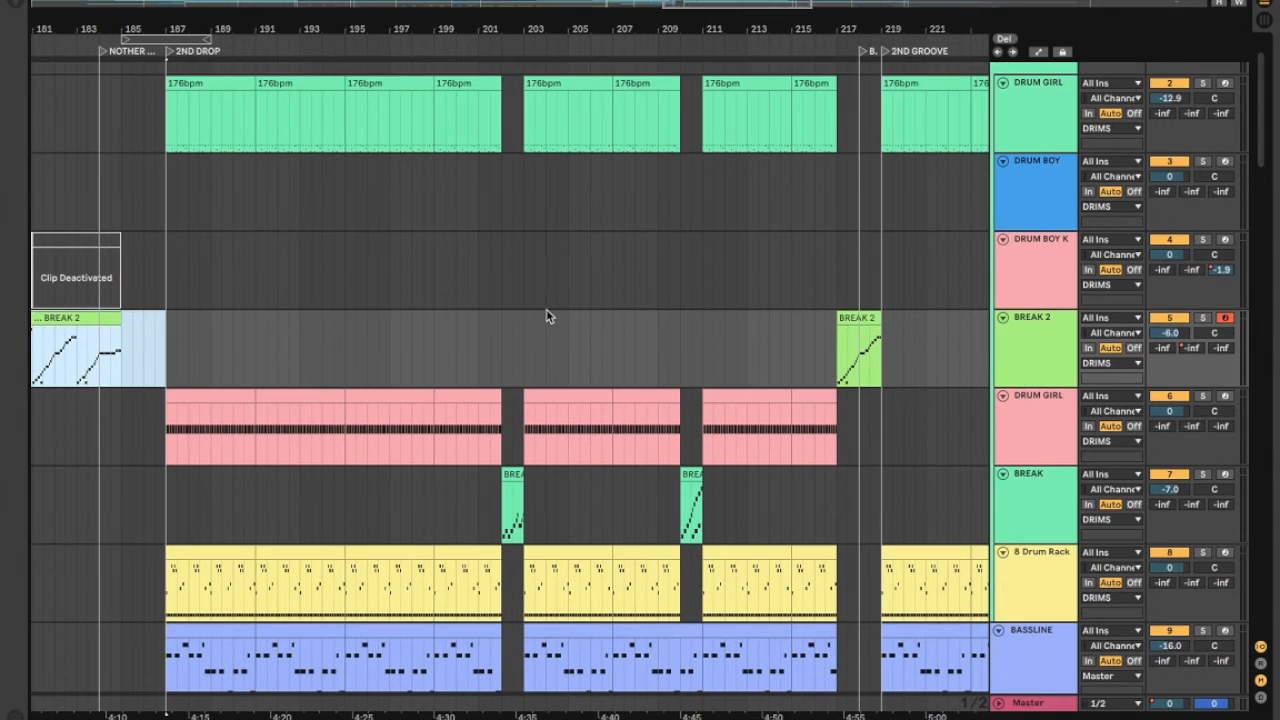
{"action": "scroll", "coordinate": [407, 322], "scroll_direction": "right", "scroll_amount": 2}
{"action": "scroll", "coordinate": [407, 322], "scroll_direction": "up", "scroll_amount": 2}
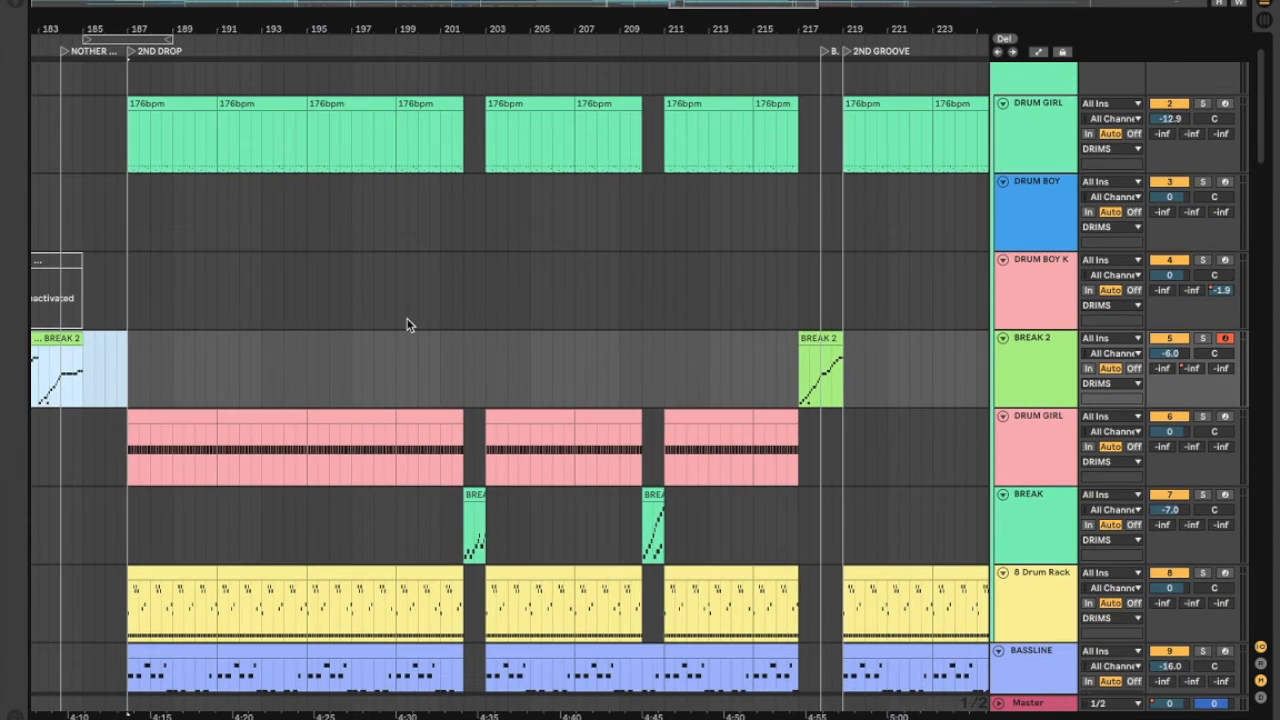
{"action": "scroll", "coordinate": [407, 325], "scroll_direction": "right", "scroll_amount": 6}
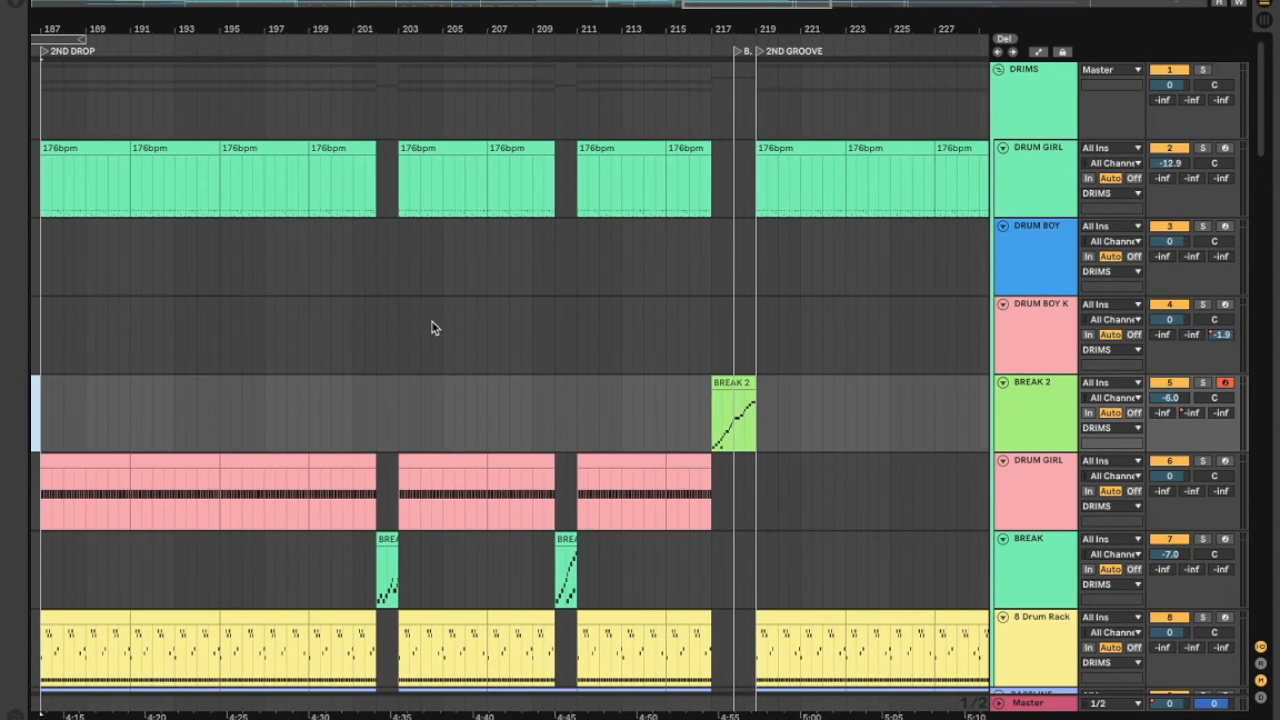
{"action": "scroll", "coordinate": [433, 327], "scroll_direction": "down", "scroll_amount": 1}
{"action": "scroll", "coordinate": [433, 327], "scroll_direction": "left", "scroll_amount": 8}
{"action": "scroll", "coordinate": [433, 327], "scroll_direction": "down", "scroll_amount": 3}
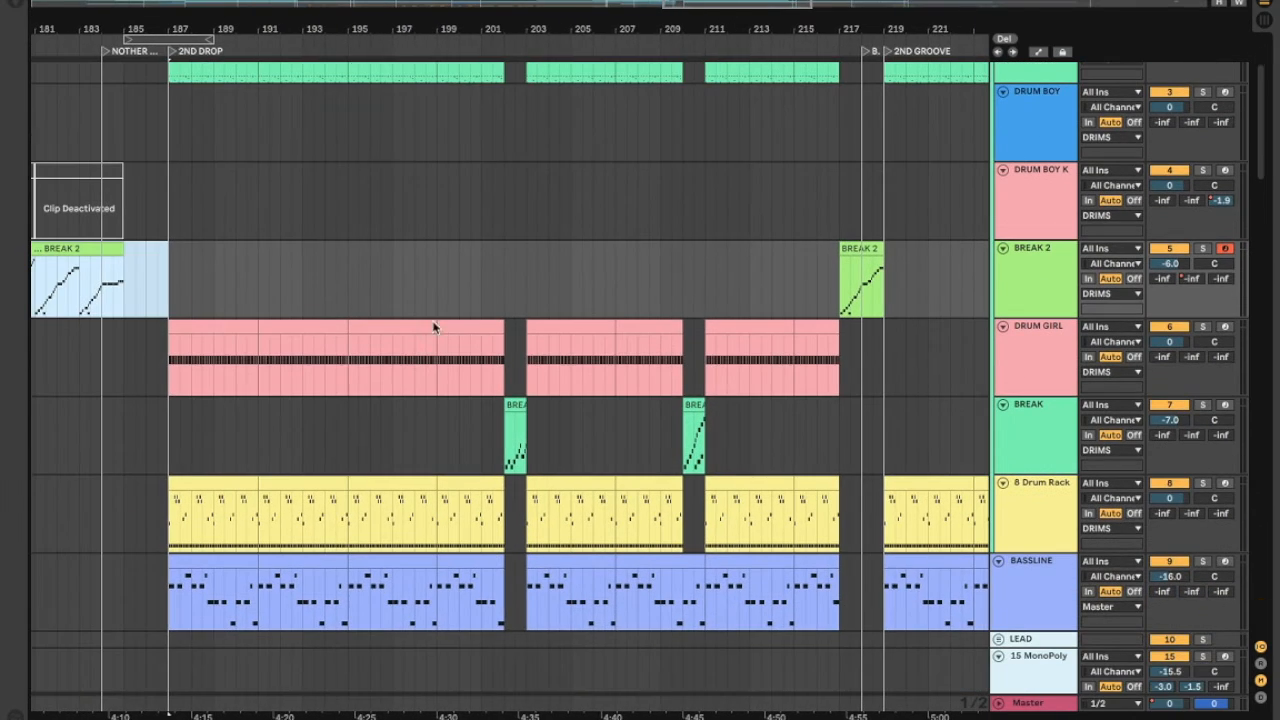
Highlight the lower DRUM GIRL track from bar 199 to 202, and select the BREAK clip that fills the gap after it.
{"action": "left_click_drag", "start_coordinate": [462, 322], "coordinate": [520, 343]}
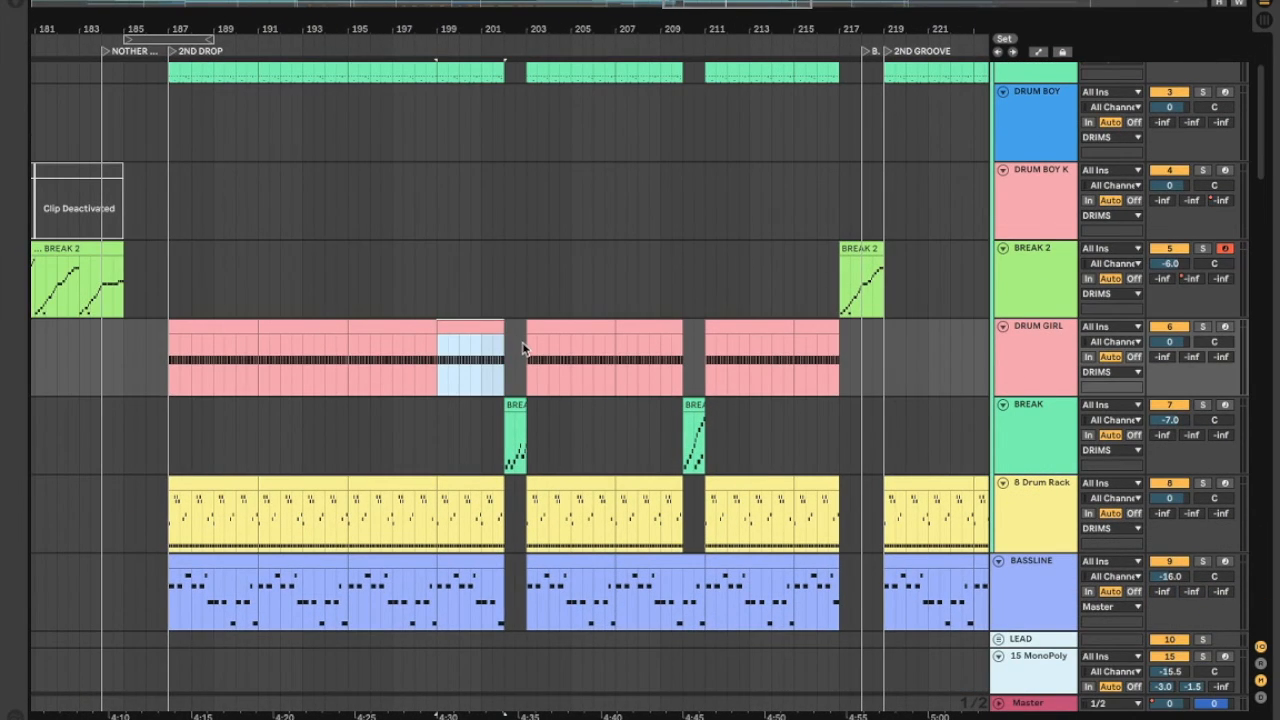
{"action": "scroll", "coordinate": [520, 343], "scroll_direction": "up", "scroll_amount": 2}
{"action": "scroll", "coordinate": [520, 343], "scroll_direction": "right", "scroll_amount": 1}
{"action": "scroll", "coordinate": [487, 372], "scroll_direction": "up", "scroll_amount": 3, "text": "ctrl"}
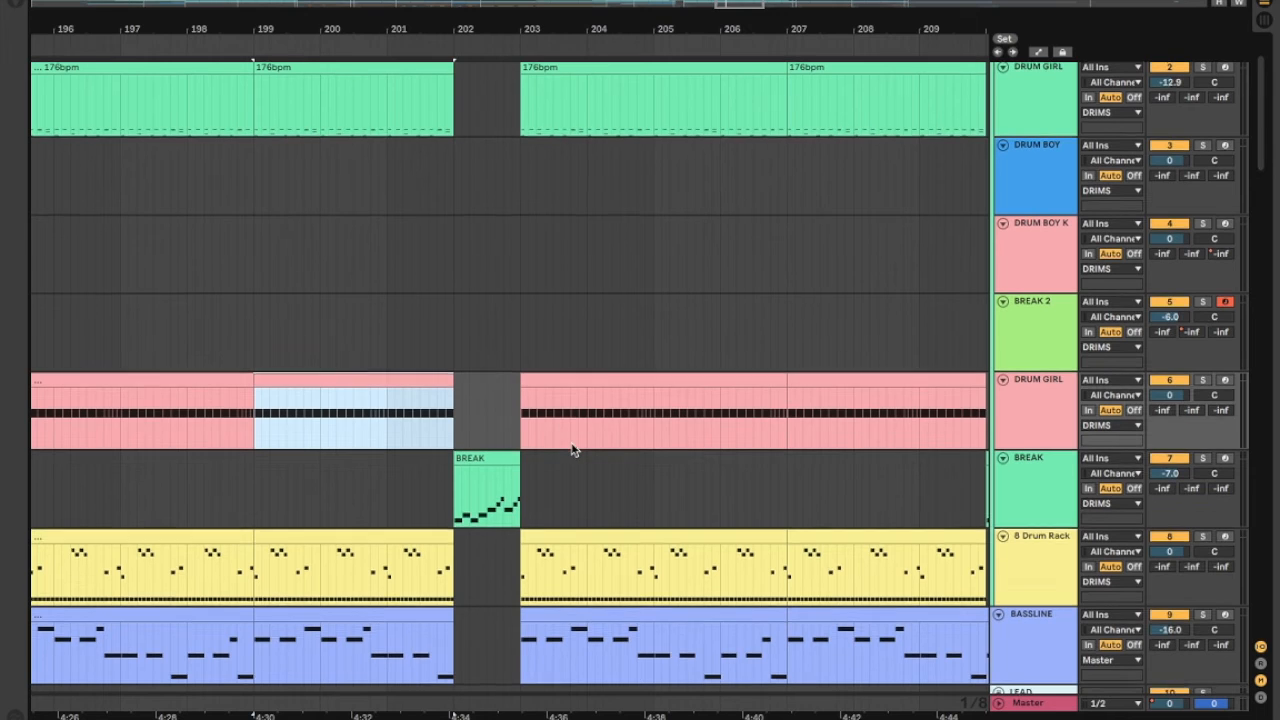
{"action": "left_click", "coordinate": [485, 456]}
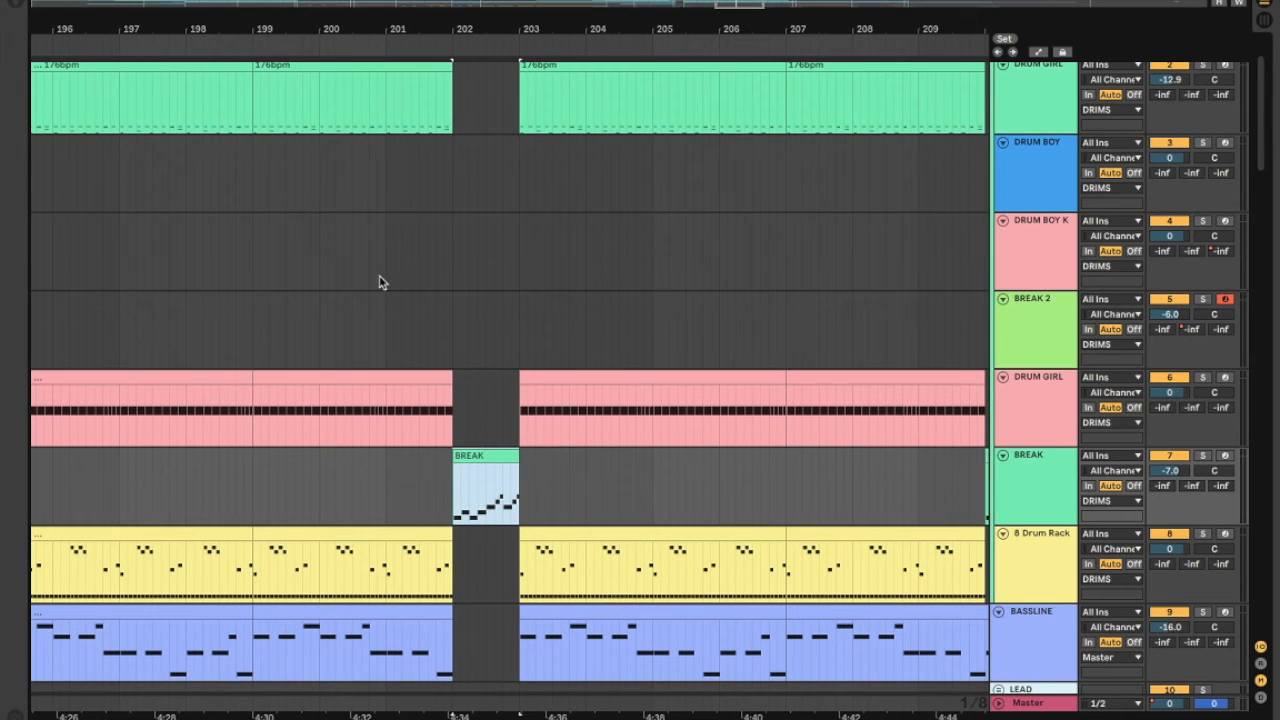
Highlight bars 199 to 203 in the DRUM BOY K lane, and reselect the BREAK clip at bar 202.
{"action": "left_click_drag", "start_coordinate": [252, 258], "coordinate": [519, 260]}
{"action": "scroll", "coordinate": [517, 257], "scroll_direction": "up", "scroll_amount": 1}
{"action": "scroll", "coordinate": [517, 257], "scroll_direction": "left", "scroll_amount": 1}
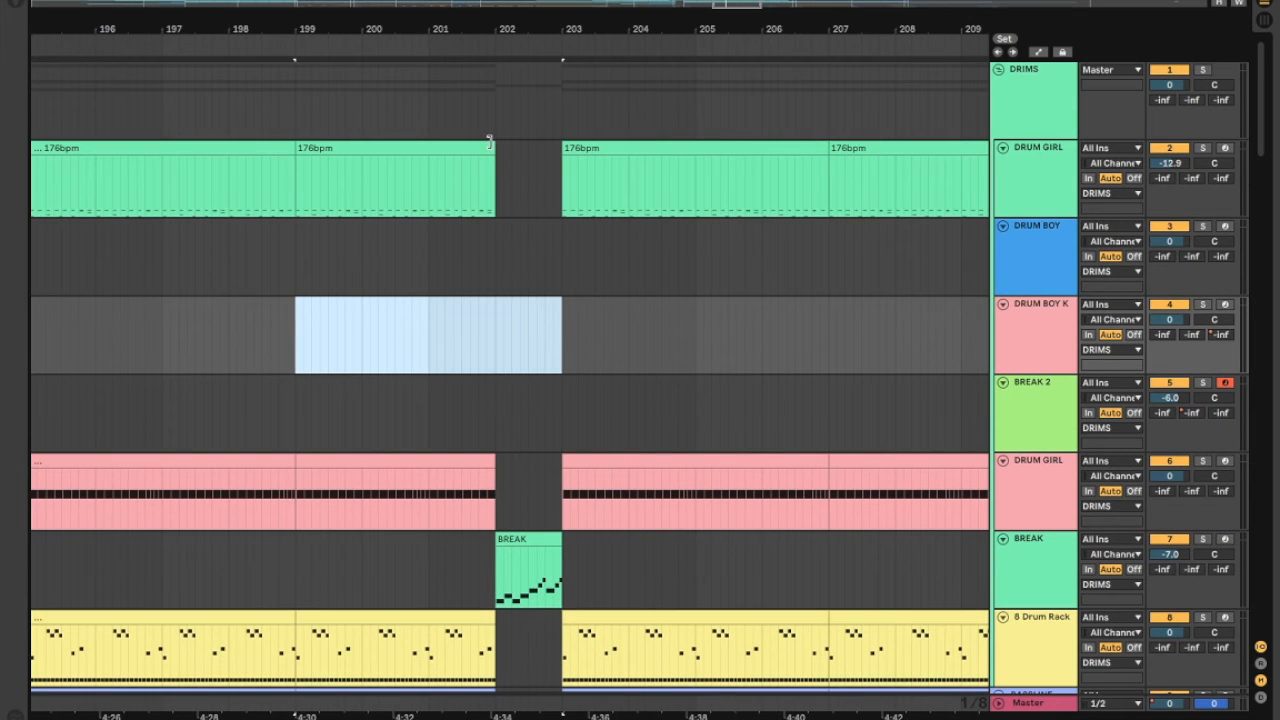
{"action": "scroll", "coordinate": [464, 332], "scroll_direction": "down", "scroll_amount": 3}
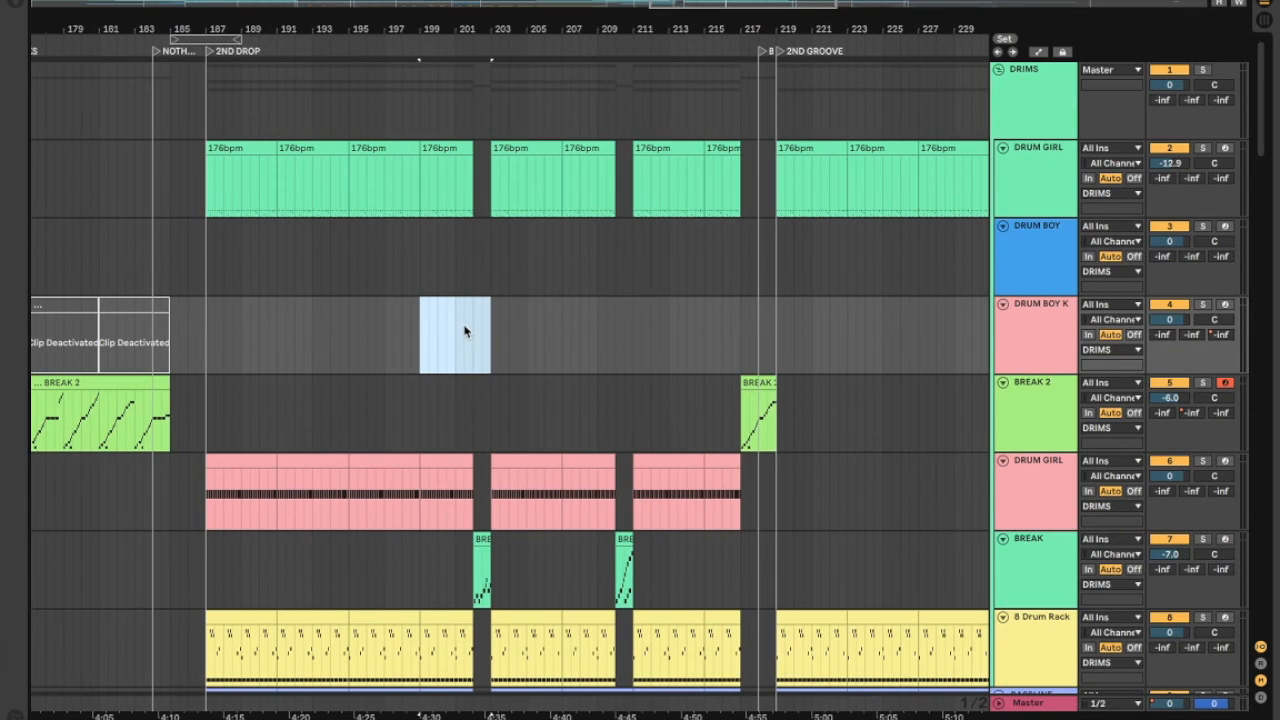
{"action": "scroll", "coordinate": [464, 332], "scroll_direction": "up", "scroll_amount": 2}
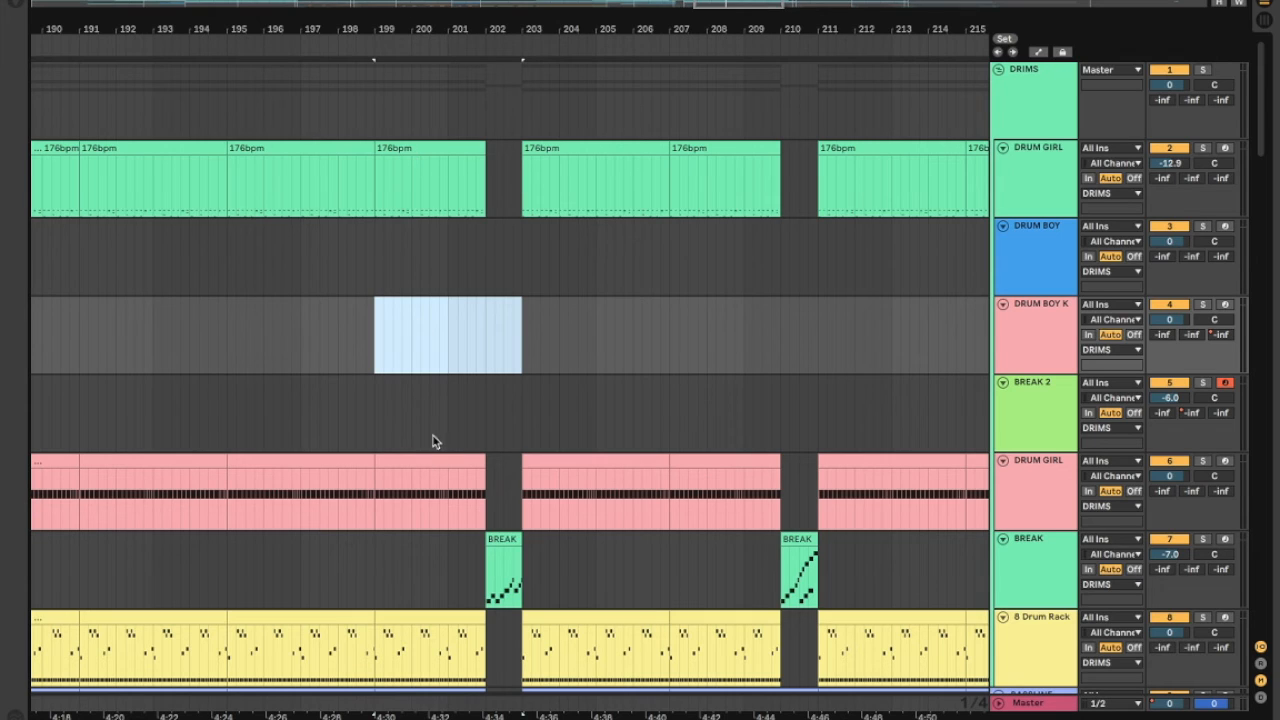
{"action": "left_click", "coordinate": [500, 540]}
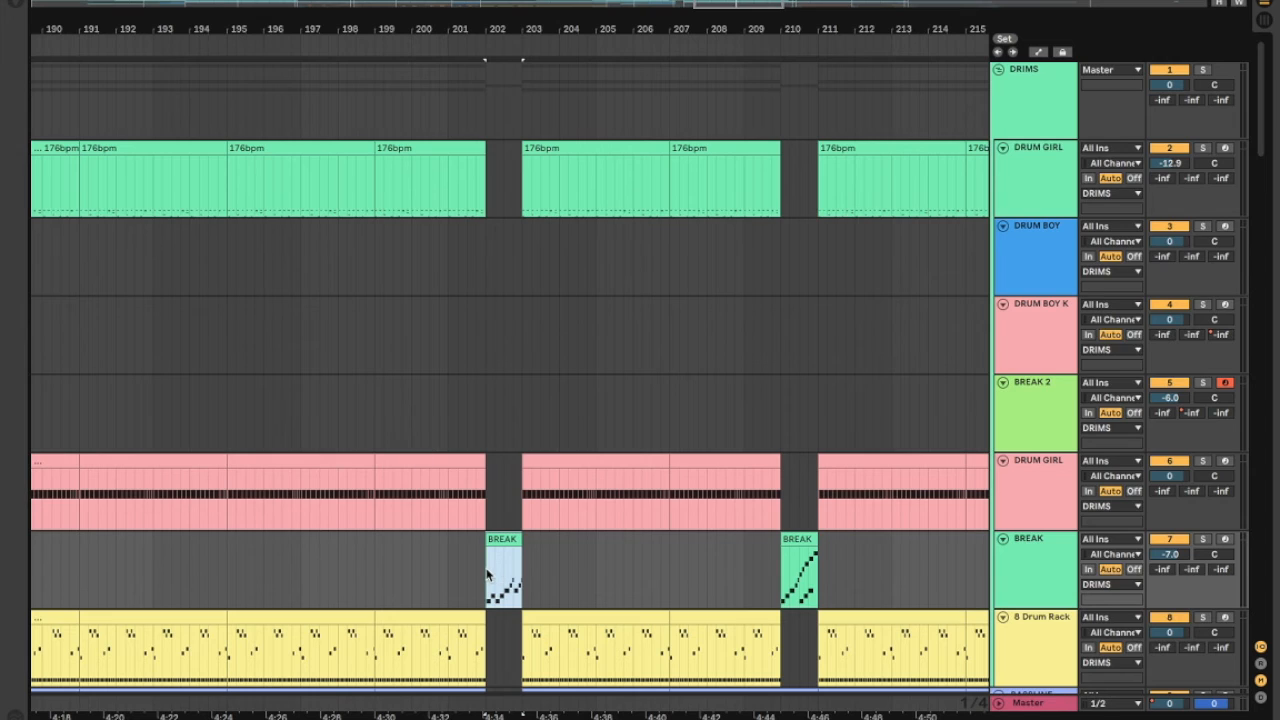
{"action": "left_click_drag", "start_coordinate": [486, 567], "coordinate": [511, 575]}
Play the arrangement from bar 199 past the BREAK clips at bars 202 and 210, and stop near bar 212.
{"action": "left_click_drag", "start_coordinate": [383, 464], "coordinate": [486, 475]}
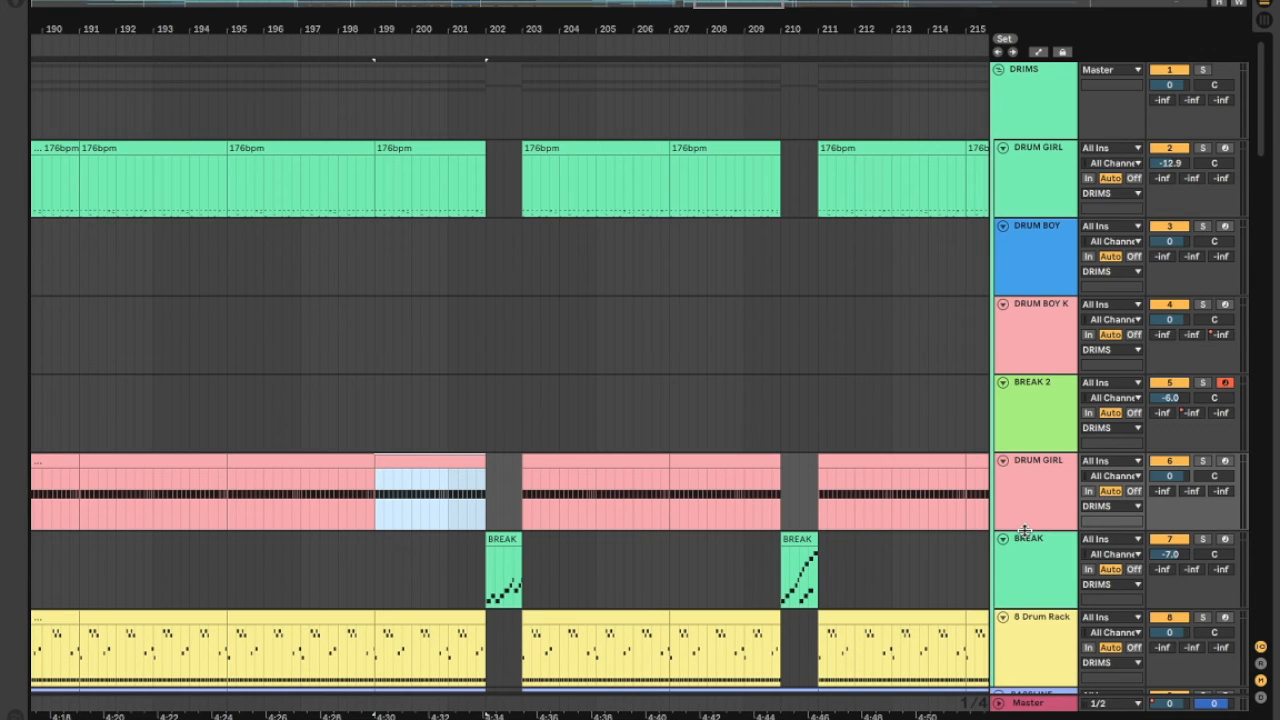
{"action": "key", "text": "space"}
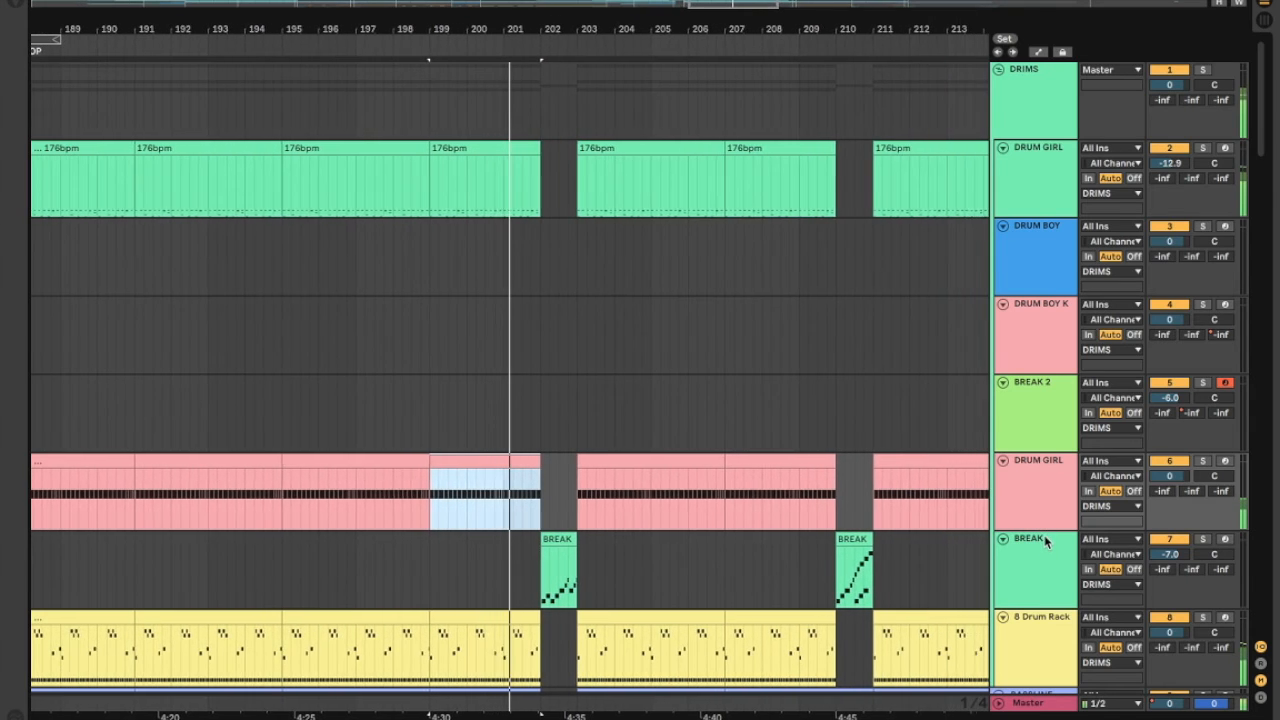
{"action": "scroll", "coordinate": [1046, 540], "scroll_direction": "down", "scroll_amount": 1}
{"action": "scroll", "coordinate": [1046, 541], "scroll_direction": "down", "scroll_amount": 1}
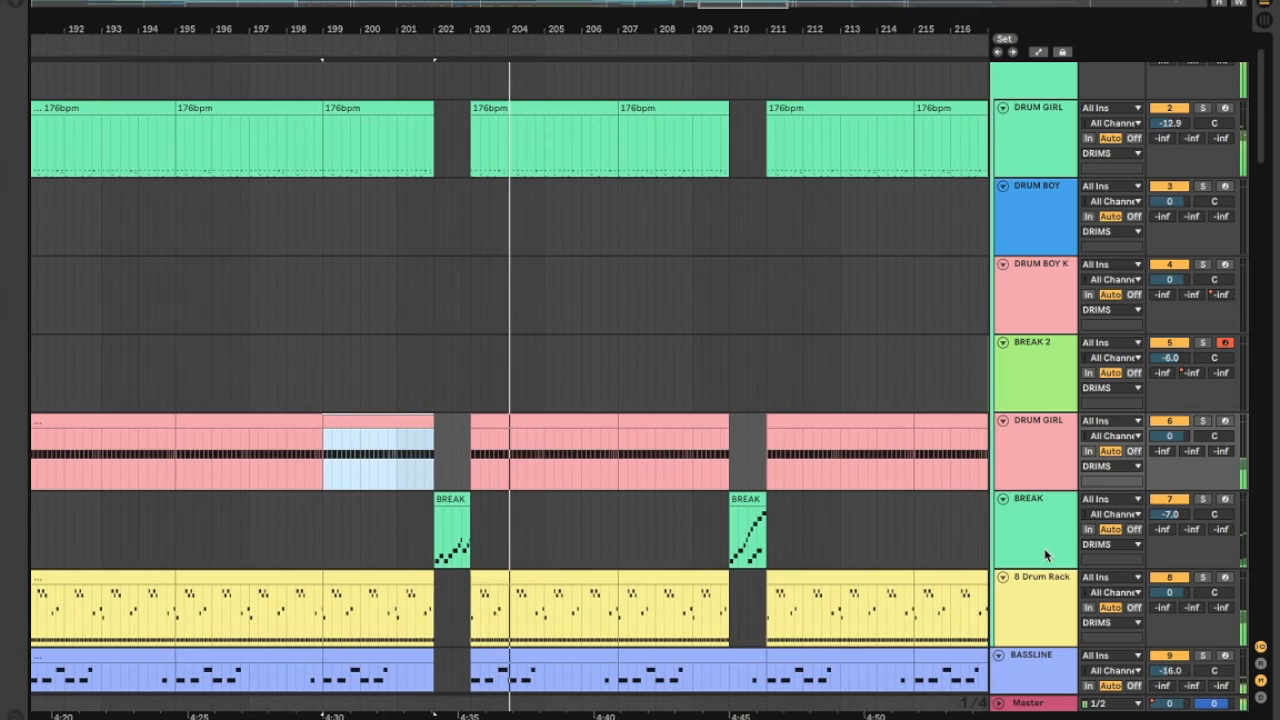
{"action": "scroll", "coordinate": [1046, 555], "scroll_direction": "down", "scroll_amount": 3}
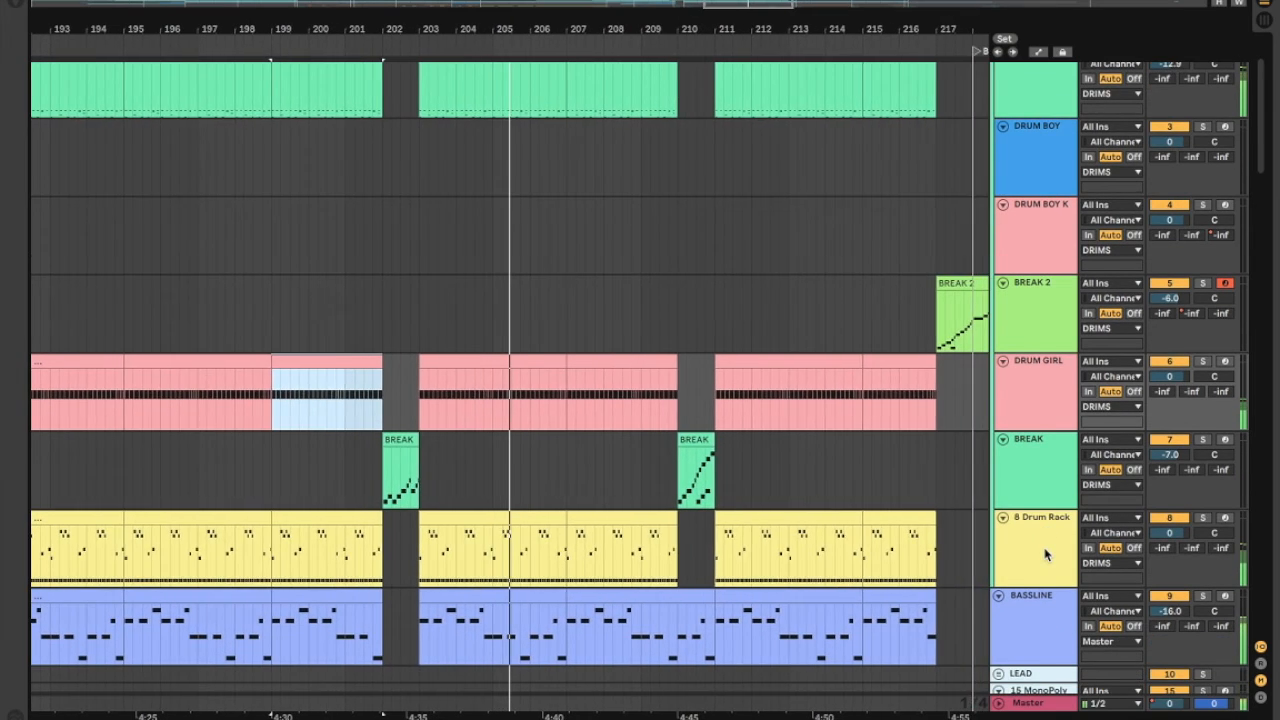
{"action": "scroll", "coordinate": [1046, 555], "scroll_direction": "down", "scroll_amount": 1}
{"action": "scroll", "coordinate": [1046, 555], "scroll_direction": "down", "scroll_amount": 1}
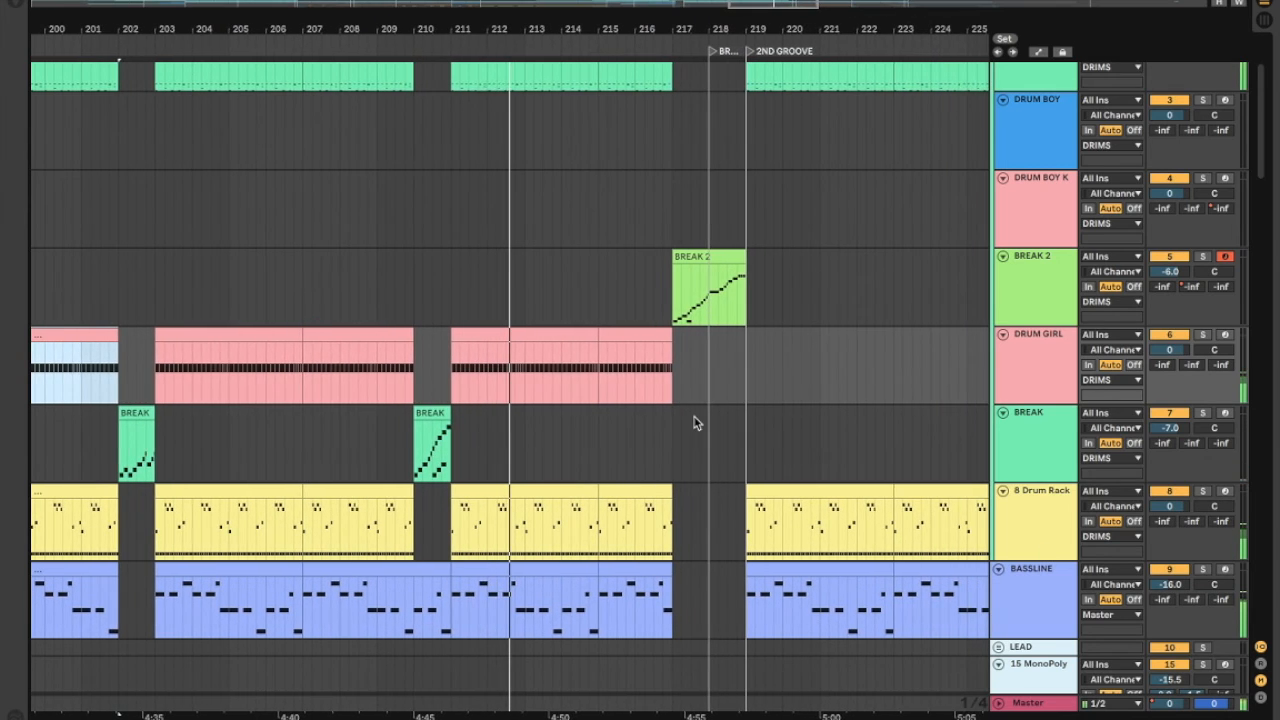
{"action": "key", "text": "space"}
Review the drum, break and bass tracks from the 2ND DROP marker through the BREAK 2 clip before 2ND GROOVE.
{"action": "scroll", "coordinate": [529, 387], "scroll_direction": "left", "scroll_amount": 10}
{"action": "scroll", "coordinate": [529, 387], "scroll_direction": "up", "scroll_amount": 2}
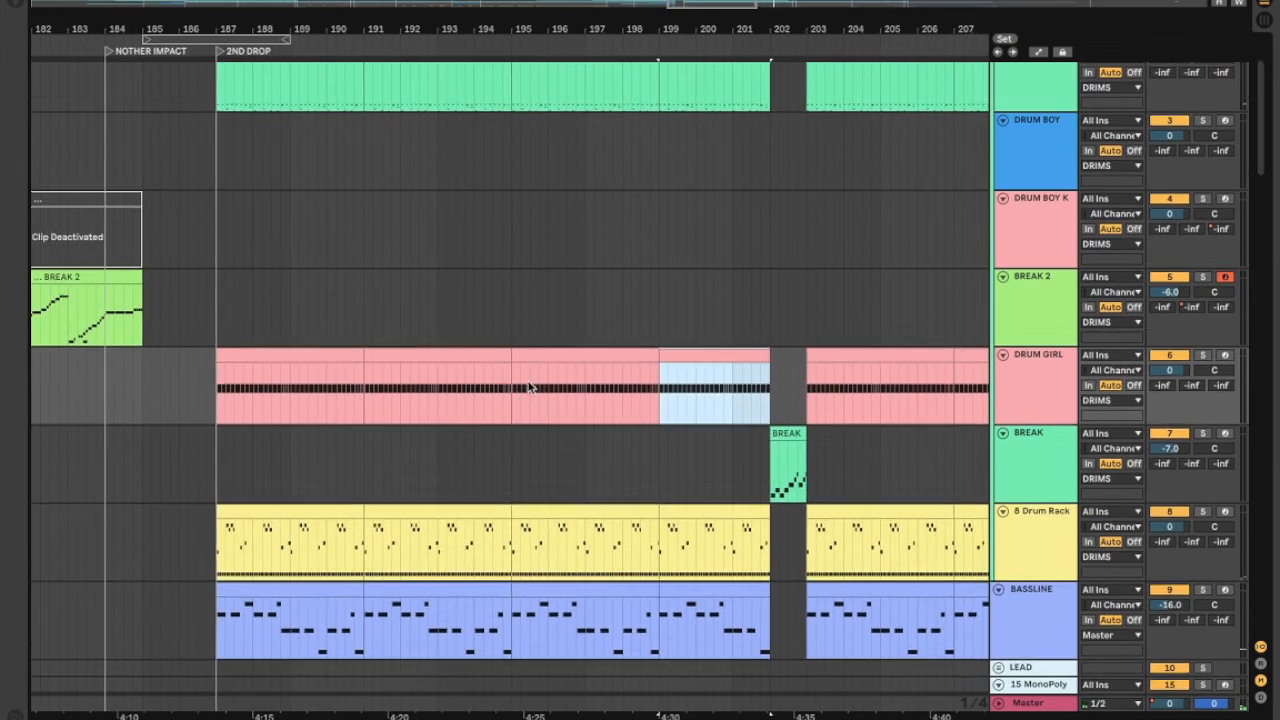
{"action": "scroll", "coordinate": [529, 387], "scroll_direction": "right", "scroll_amount": 3}
{"action": "scroll", "coordinate": [529, 387], "scroll_direction": "right", "scroll_amount": 10}
{"action": "scroll", "coordinate": [529, 387], "scroll_direction": "down", "scroll_amount": 2}
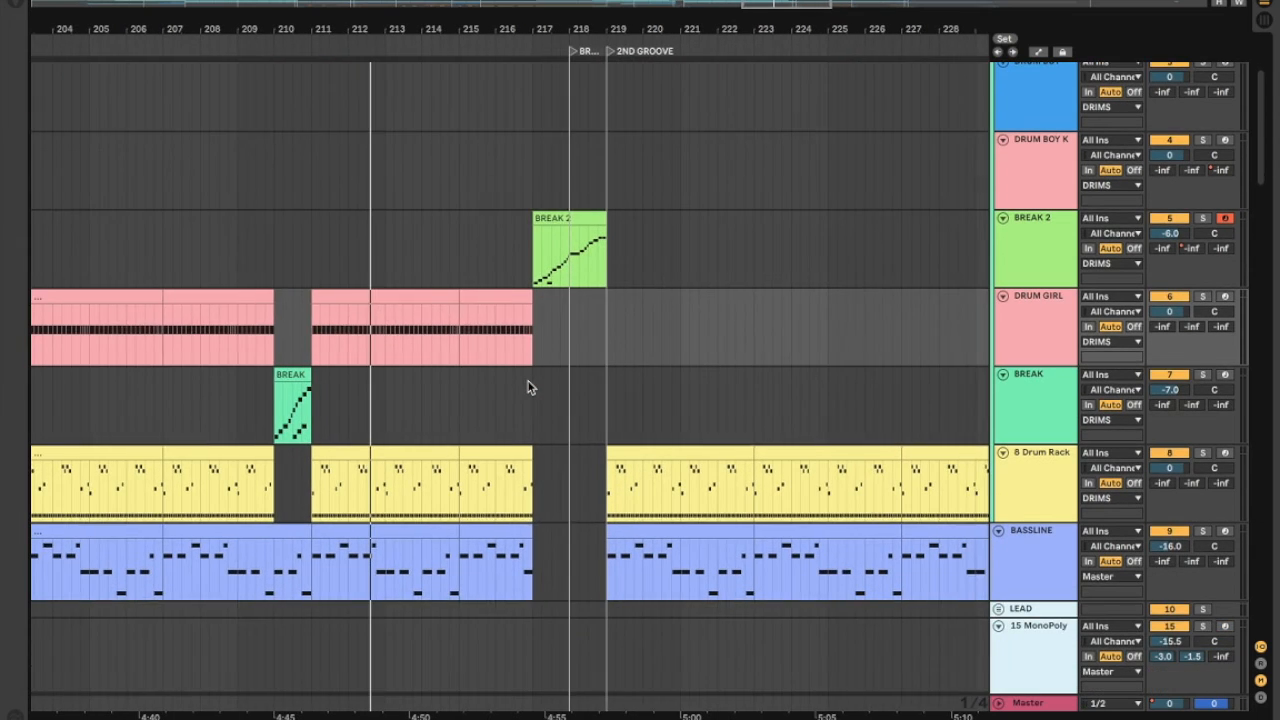
Highlight the lower DRUM GIRL part from bar 215 to 217, and select the section before it from bar 211 to 215.
{"action": "left_click_drag", "start_coordinate": [454, 300], "coordinate": [512, 305]}
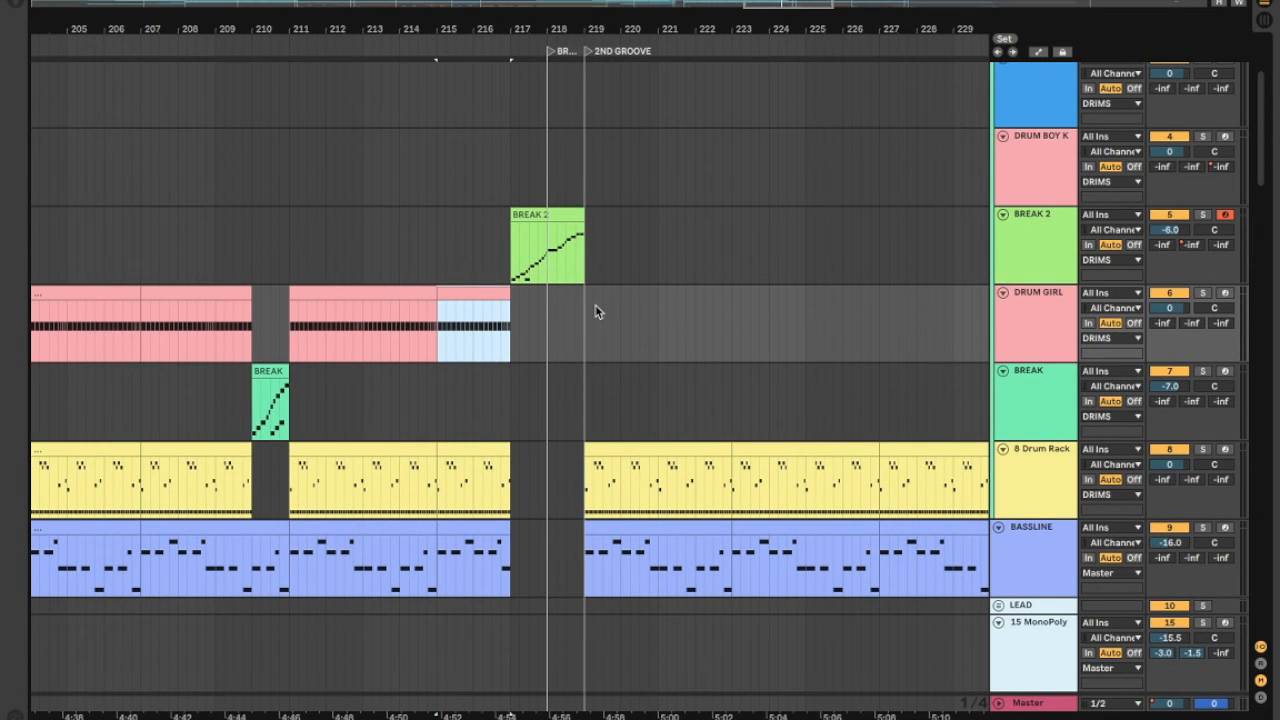
{"action": "scroll", "coordinate": [595, 306], "scroll_direction": "up", "scroll_amount": 3}
{"action": "scroll", "coordinate": [595, 304], "scroll_direction": "left", "scroll_amount": 3}
{"action": "scroll", "coordinate": [595, 304], "scroll_direction": "up", "scroll_amount": 2}
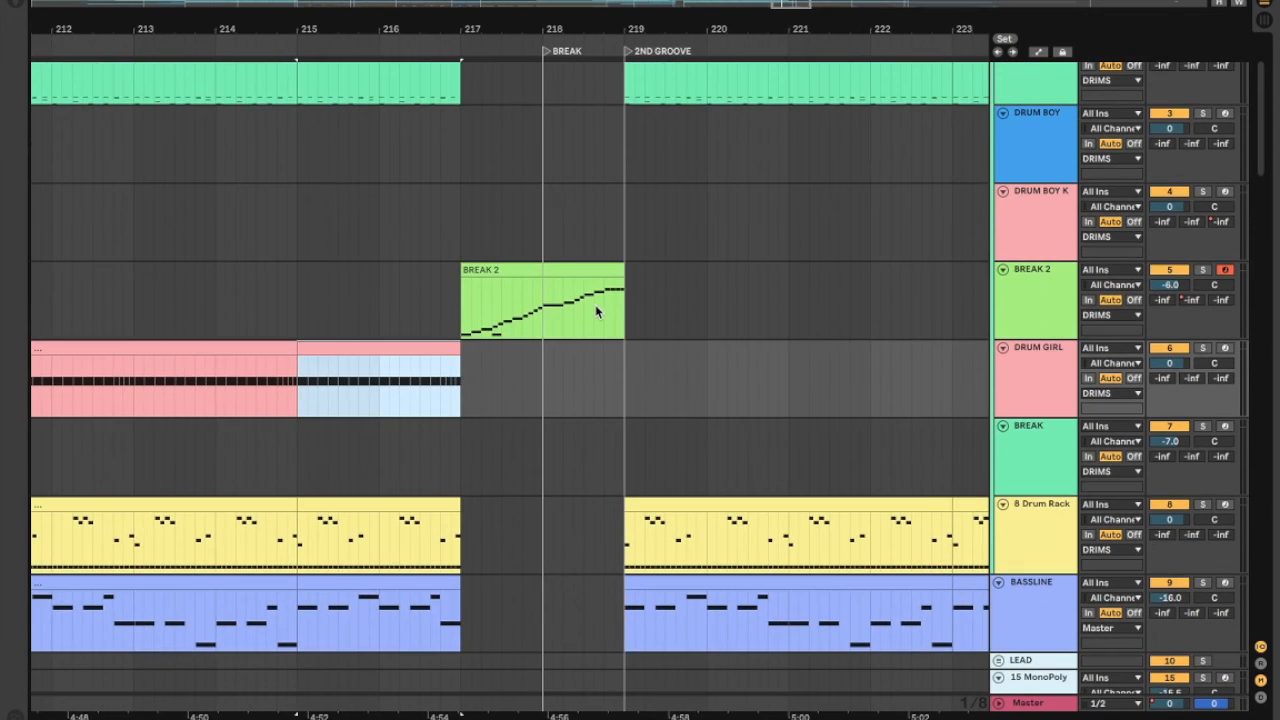
{"action": "scroll", "coordinate": [375, 344], "scroll_direction": "left", "scroll_amount": 3}
{"action": "left_click", "coordinate": [353, 353]}
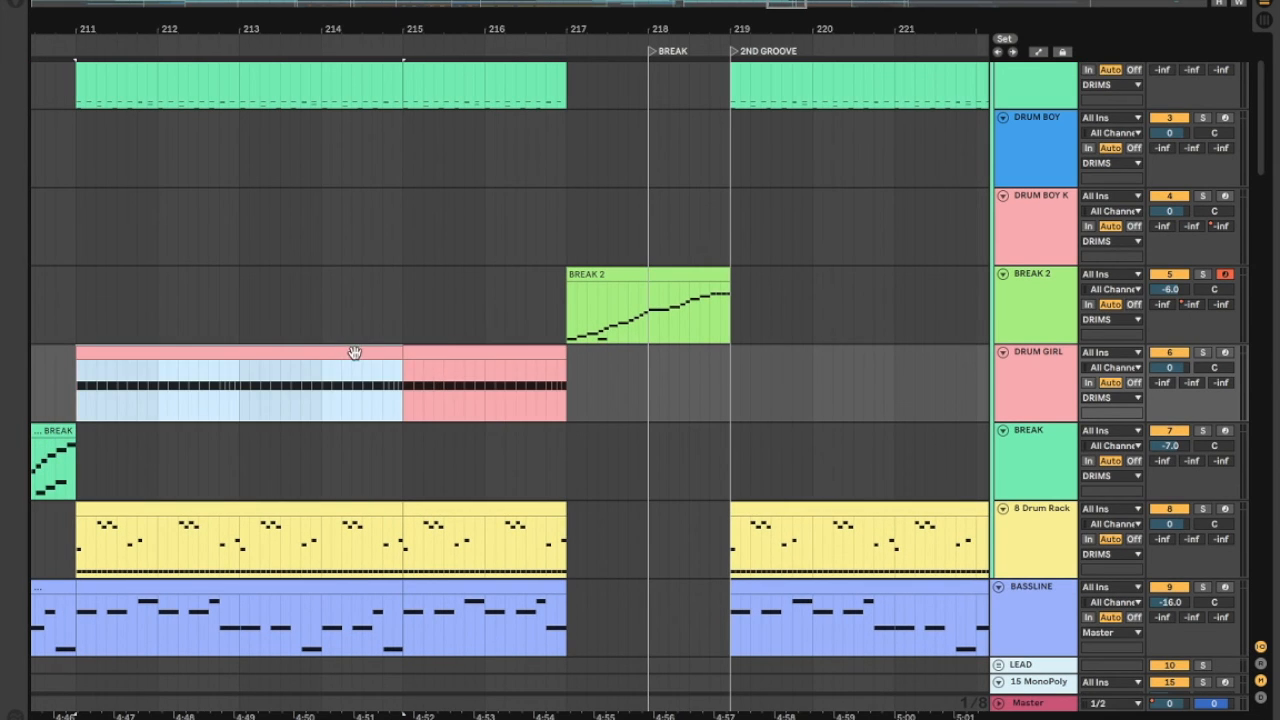
{"action": "scroll", "coordinate": [635, 380], "scroll_direction": "up", "scroll_amount": 2}
{"action": "scroll", "coordinate": [635, 380], "scroll_direction": "right", "scroll_amount": 1}
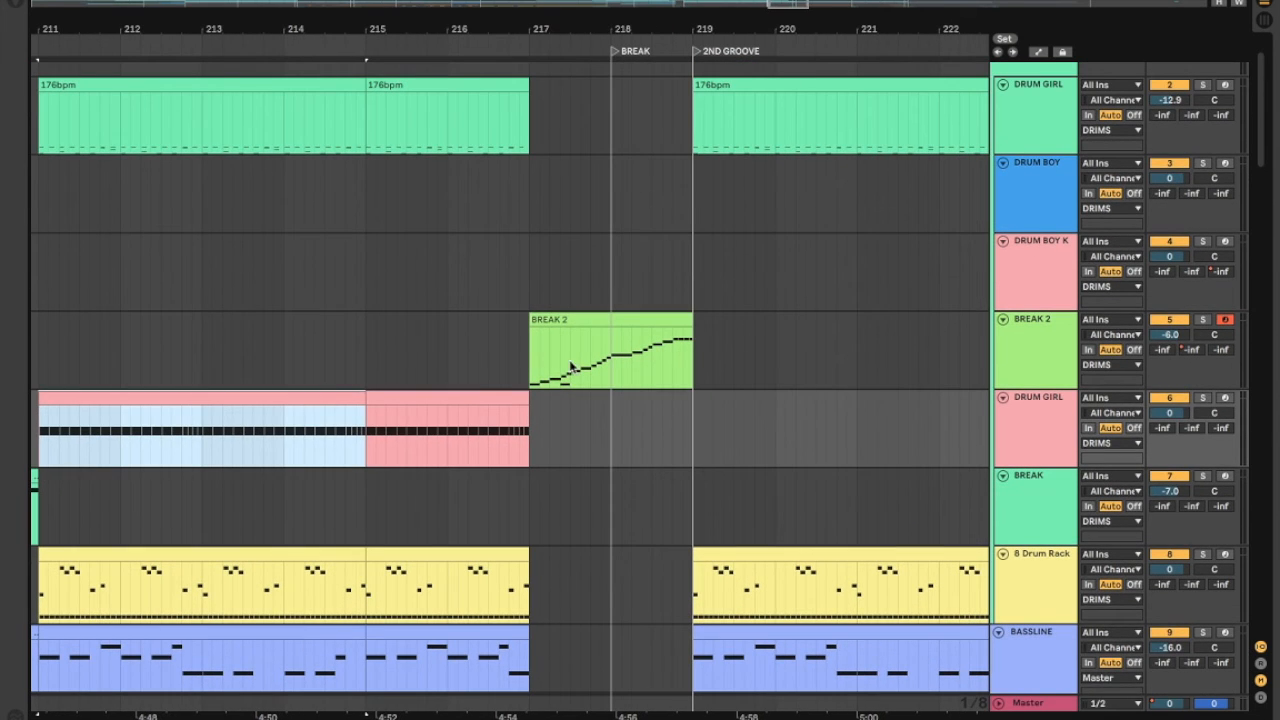
Select the lower DRUM GIRL clip at bar 215 and play from there through the BREAK 2 fill into 2ND GROOVE.
{"action": "scroll", "coordinate": [435, 400], "scroll_direction": "left", "scroll_amount": 5}
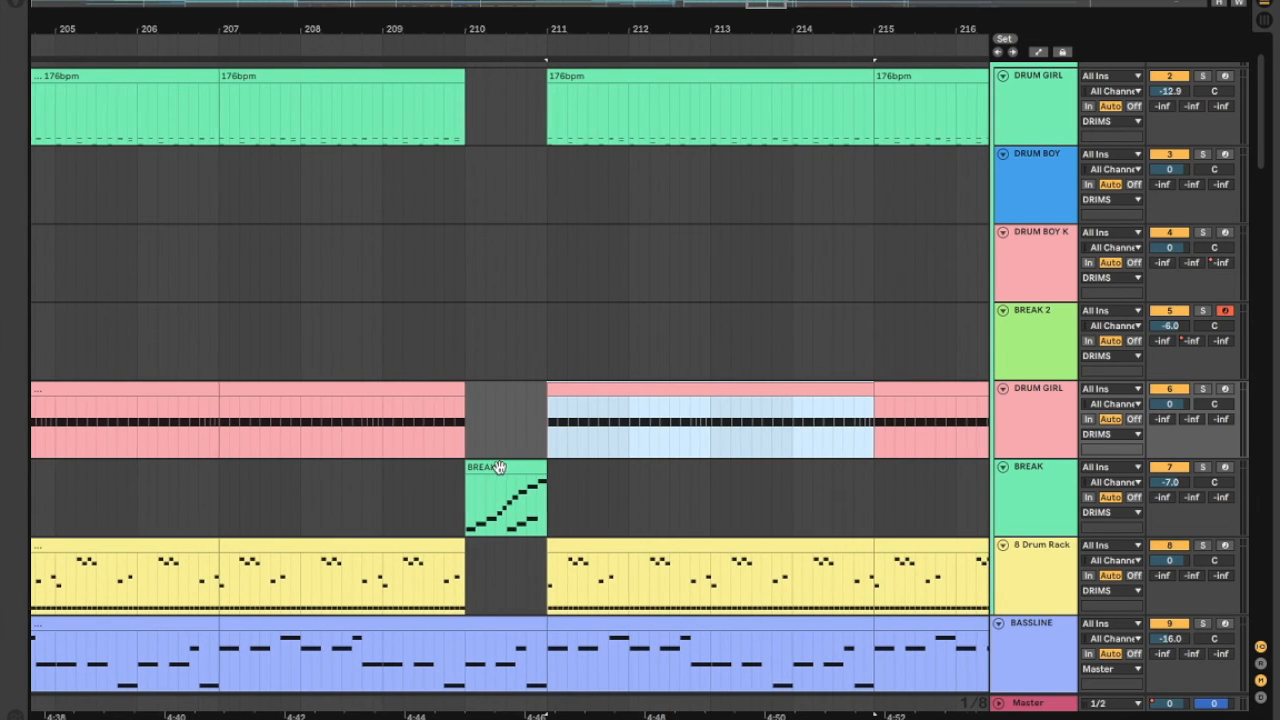
{"action": "scroll", "coordinate": [503, 471], "scroll_direction": "right", "scroll_amount": 8}
{"action": "scroll", "coordinate": [503, 471], "scroll_direction": "up", "scroll_amount": 1}
{"action": "scroll", "coordinate": [488, 331], "scroll_direction": "left", "scroll_amount": 3}
{"action": "scroll", "coordinate": [488, 331], "scroll_direction": "down", "scroll_amount": 1}
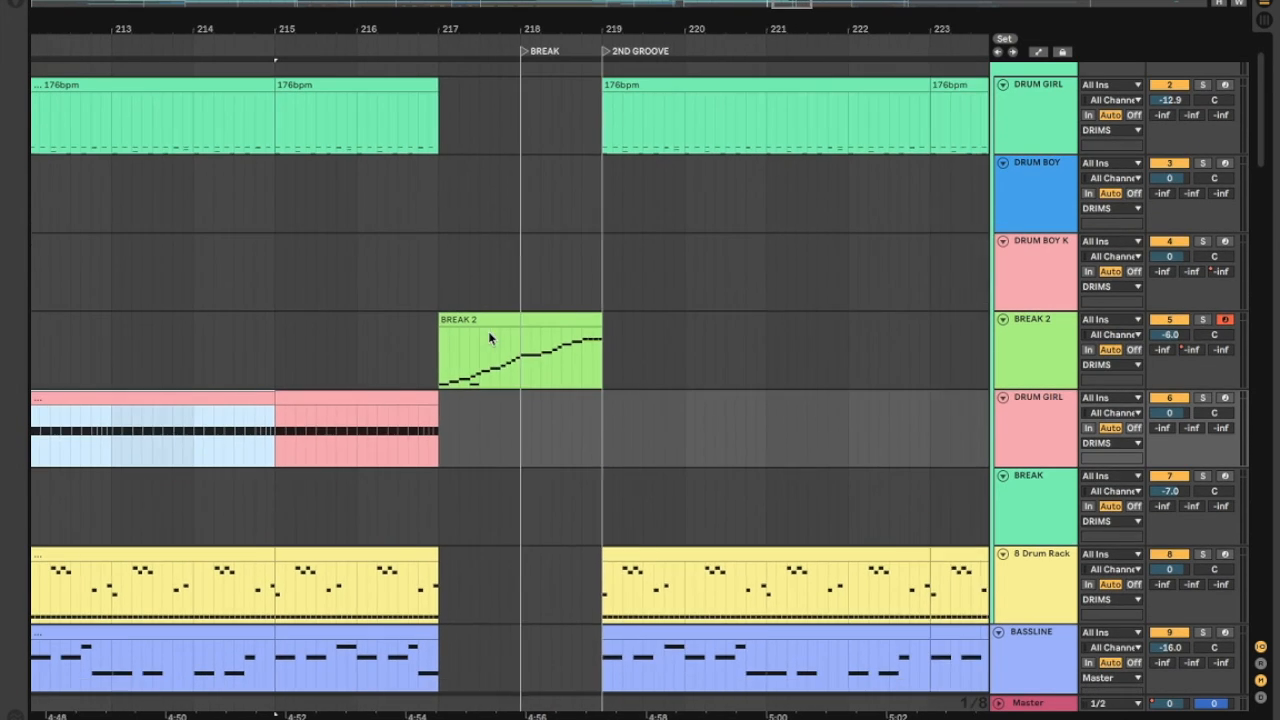
{"action": "left_click", "coordinate": [434, 405]}
{"action": "key", "text": "space"}
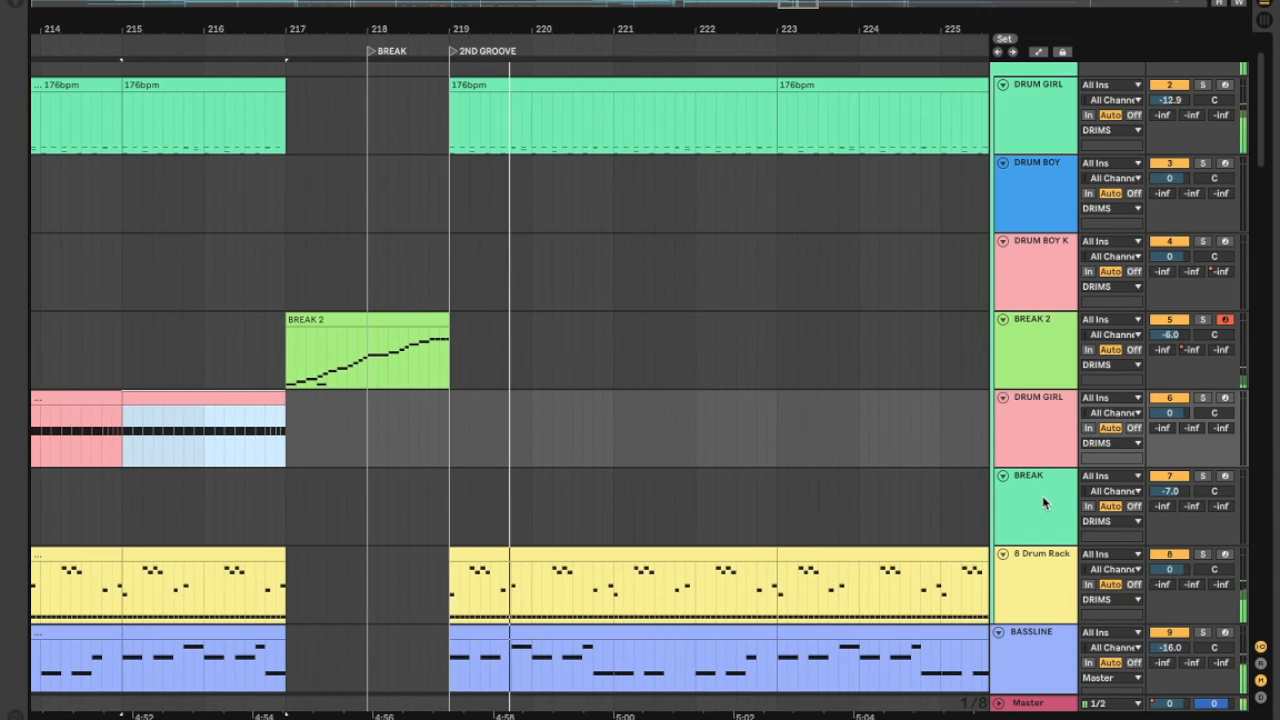
Follow the 2ND GROOVE playback through the bass, melody, chords and drone tracks to the SAMPLES VOX group, continuing past the impact marker.
{"action": "scroll", "coordinate": [1043, 503], "scroll_direction": "down", "scroll_amount": 10}
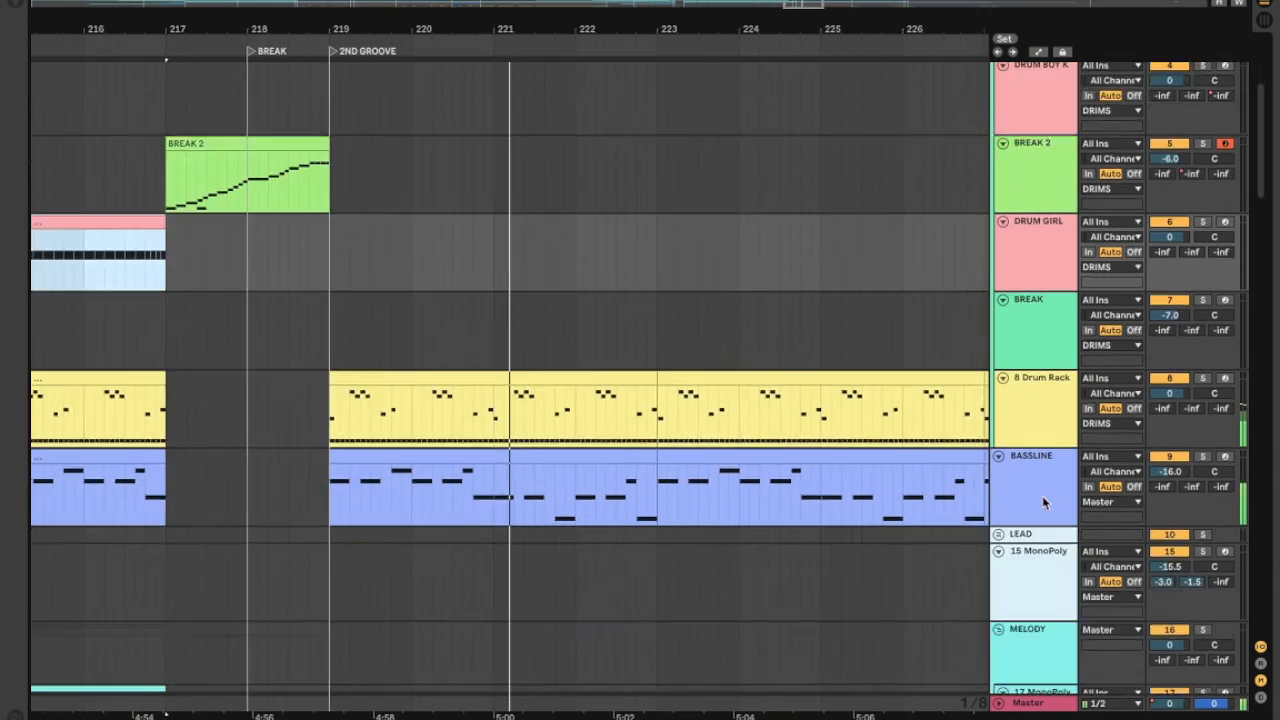
{"action": "scroll", "coordinate": [1043, 503], "scroll_direction": "down", "scroll_amount": 10}
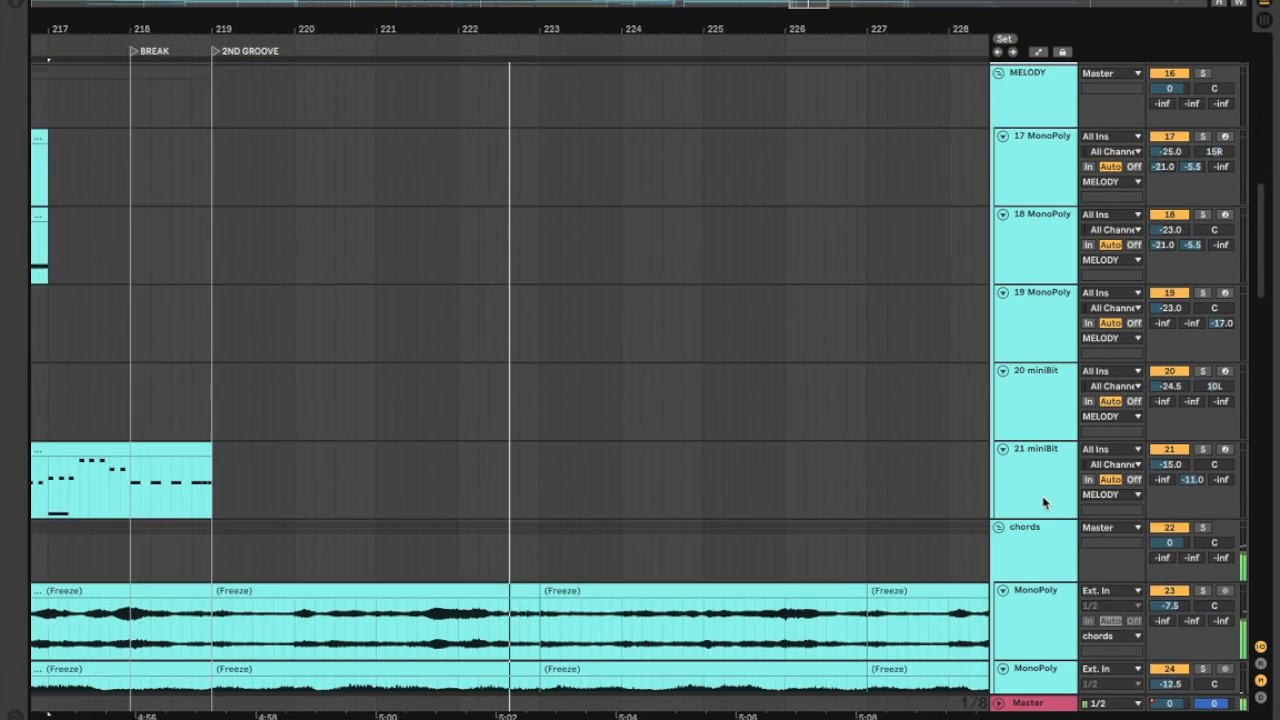
{"action": "scroll", "coordinate": [1043, 503], "scroll_direction": "down", "scroll_amount": 10}
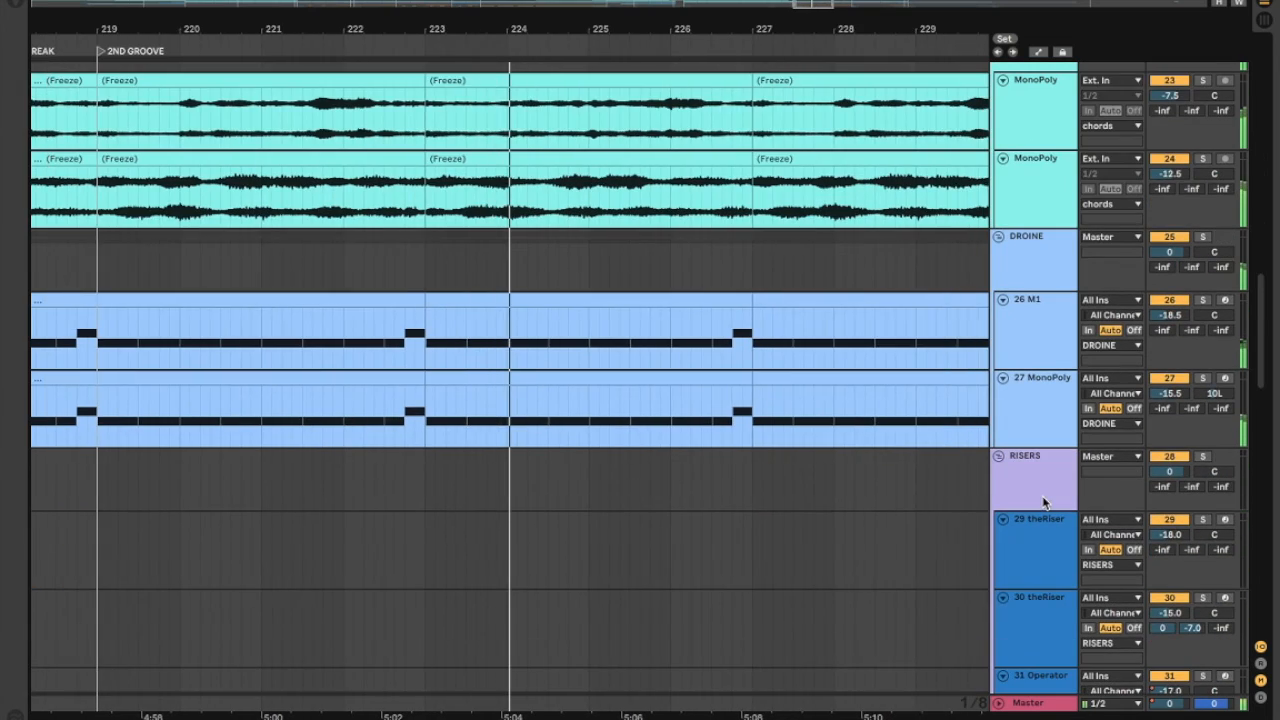
{"action": "scroll", "coordinate": [1042, 495], "scroll_direction": "down", "scroll_amount": 4}
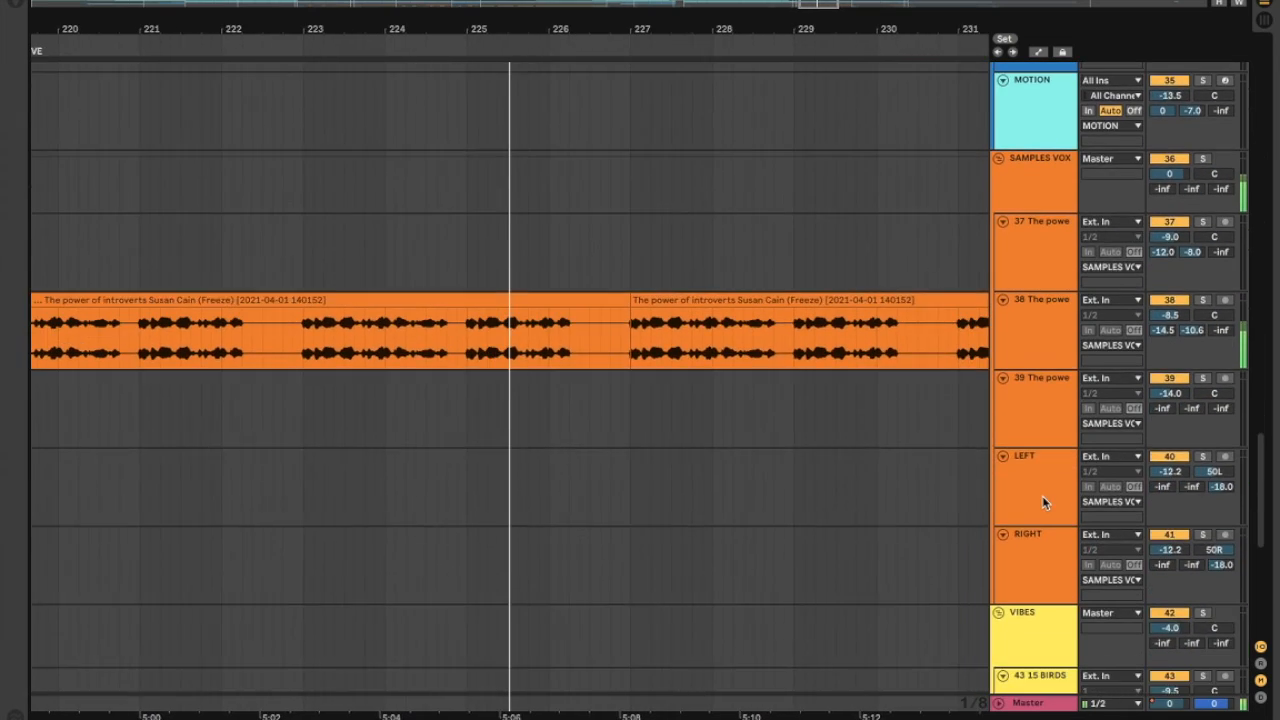
{"action": "scroll", "coordinate": [1042, 495], "scroll_direction": "up", "scroll_amount": 2}
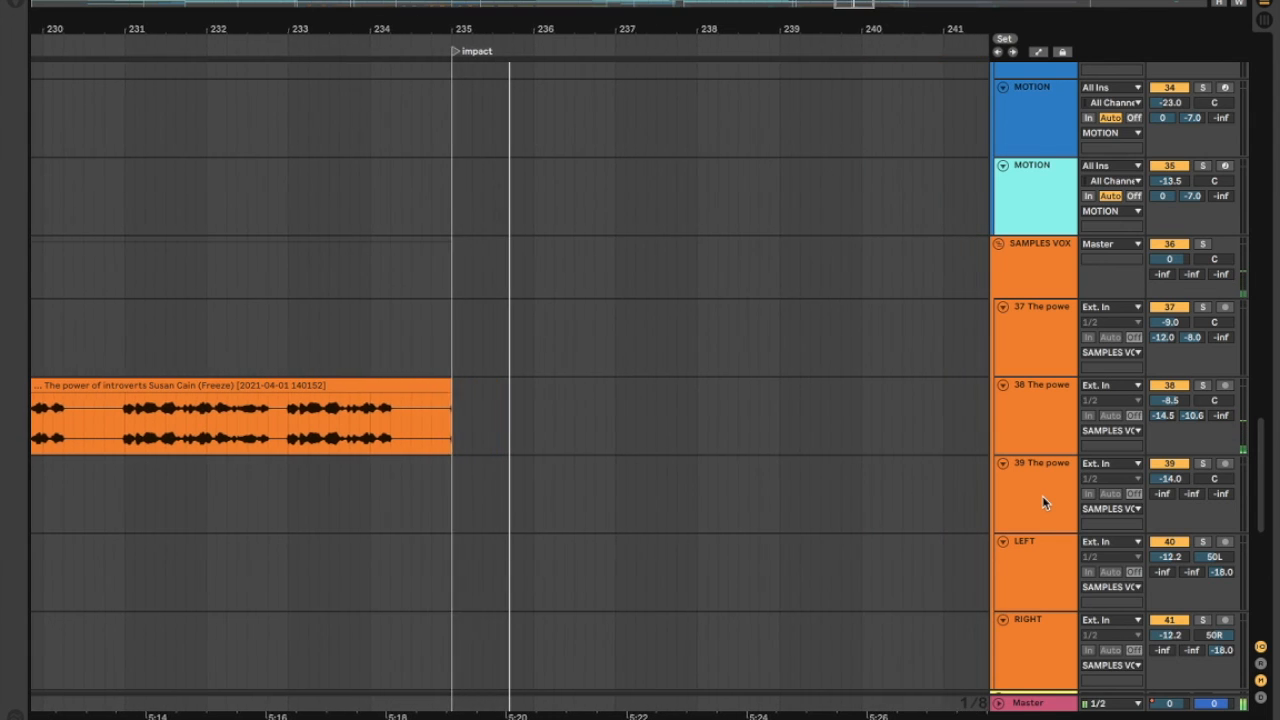
Examine the vocal sample, chord, DROINE, riser and MOTION tracks from the 2ND DROP marker past the final IMPACT marker.
{"action": "scroll", "coordinate": [645, 370], "scroll_direction": "left", "scroll_amount": 10}
{"action": "scroll", "coordinate": [645, 370], "scroll_direction": "up", "scroll_amount": 3}
{"action": "scroll", "coordinate": [645, 370], "scroll_direction": "down", "scroll_amount": 3}
{"action": "scroll", "coordinate": [645, 370], "scroll_direction": "down", "scroll_amount": 3}
{"action": "scroll", "coordinate": [645, 375], "scroll_direction": "down", "scroll_amount": 2}
{"action": "scroll", "coordinate": [545, 224], "scroll_direction": "up", "scroll_amount": 10}
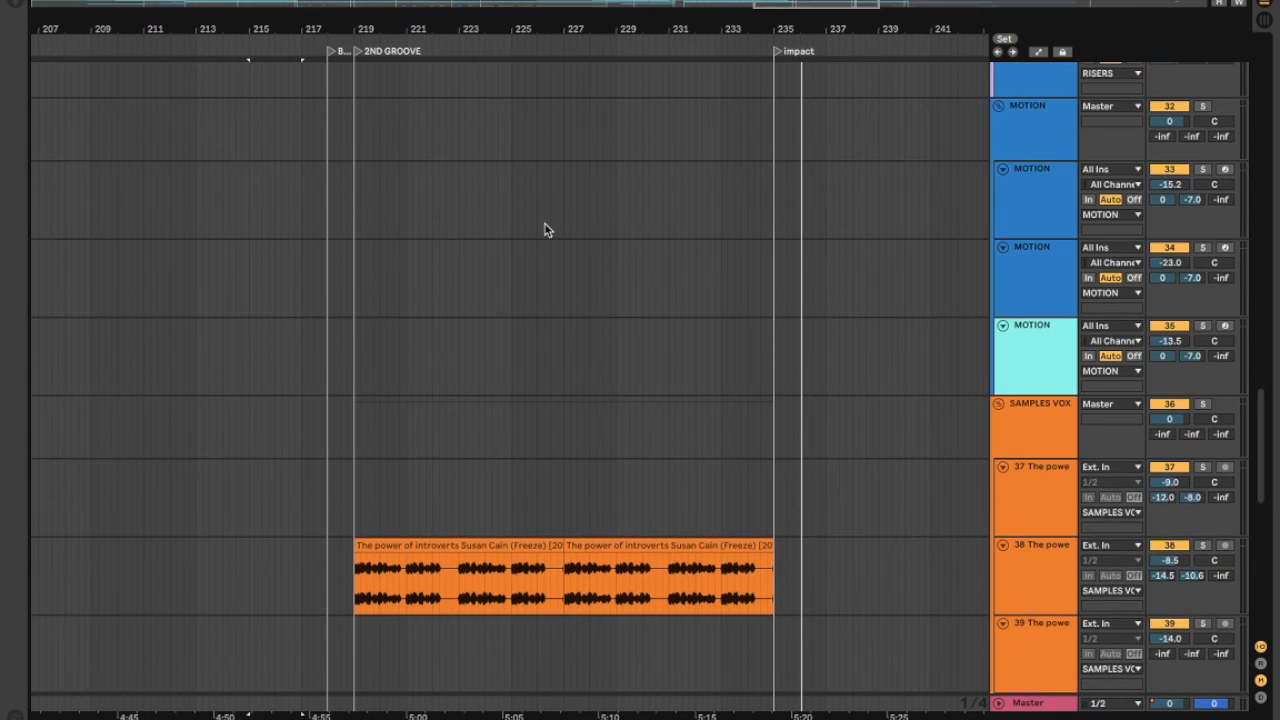
{"action": "scroll", "coordinate": [545, 226], "scroll_direction": "up", "scroll_amount": 3}
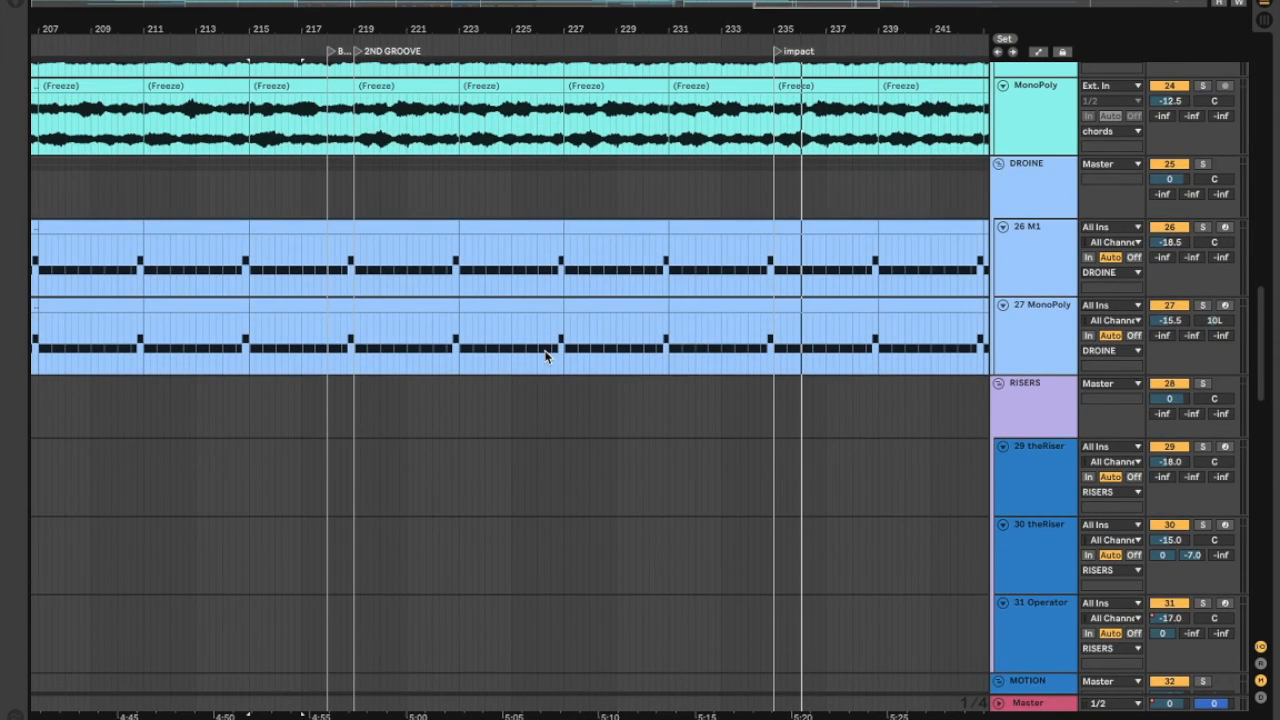
{"action": "scroll", "coordinate": [545, 355], "scroll_direction": "up", "scroll_amount": 3}
{"action": "scroll", "coordinate": [545, 355], "scroll_direction": "right", "scroll_amount": 10}
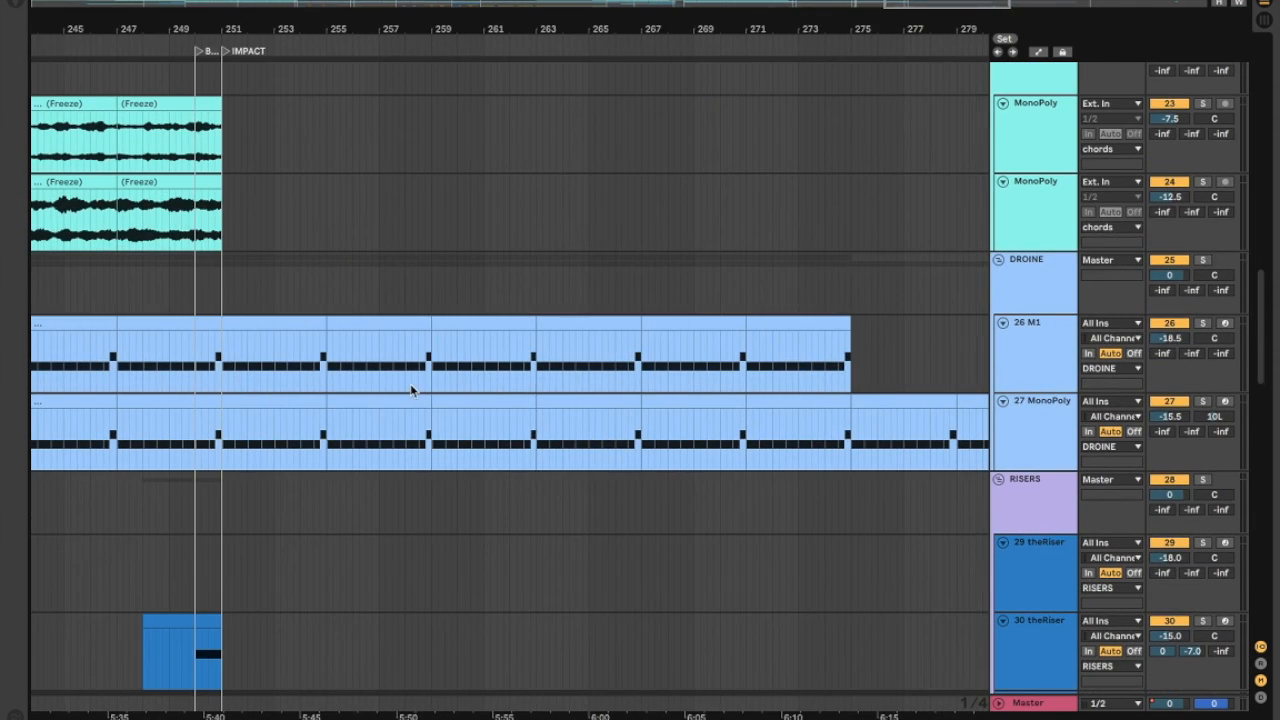
{"action": "scroll", "coordinate": [410, 390], "scroll_direction": "right", "scroll_amount": 10}
{"action": "scroll", "coordinate": [410, 390], "scroll_direction": "left", "scroll_amount": 15}
{"action": "scroll", "coordinate": [410, 390], "scroll_direction": "up", "scroll_amount": 1}
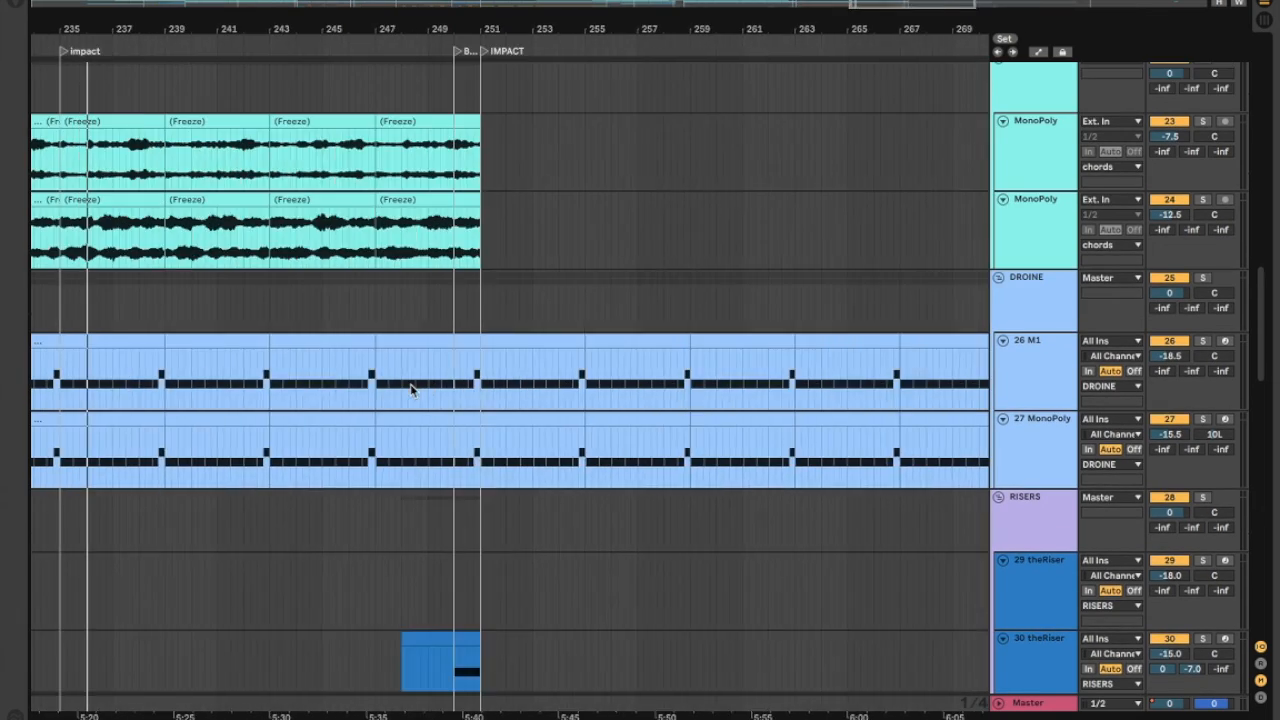
{"action": "scroll", "coordinate": [410, 390], "scroll_direction": "left", "scroll_amount": 15}
{"action": "scroll", "coordinate": [410, 390], "scroll_direction": "down", "scroll_amount": 1}
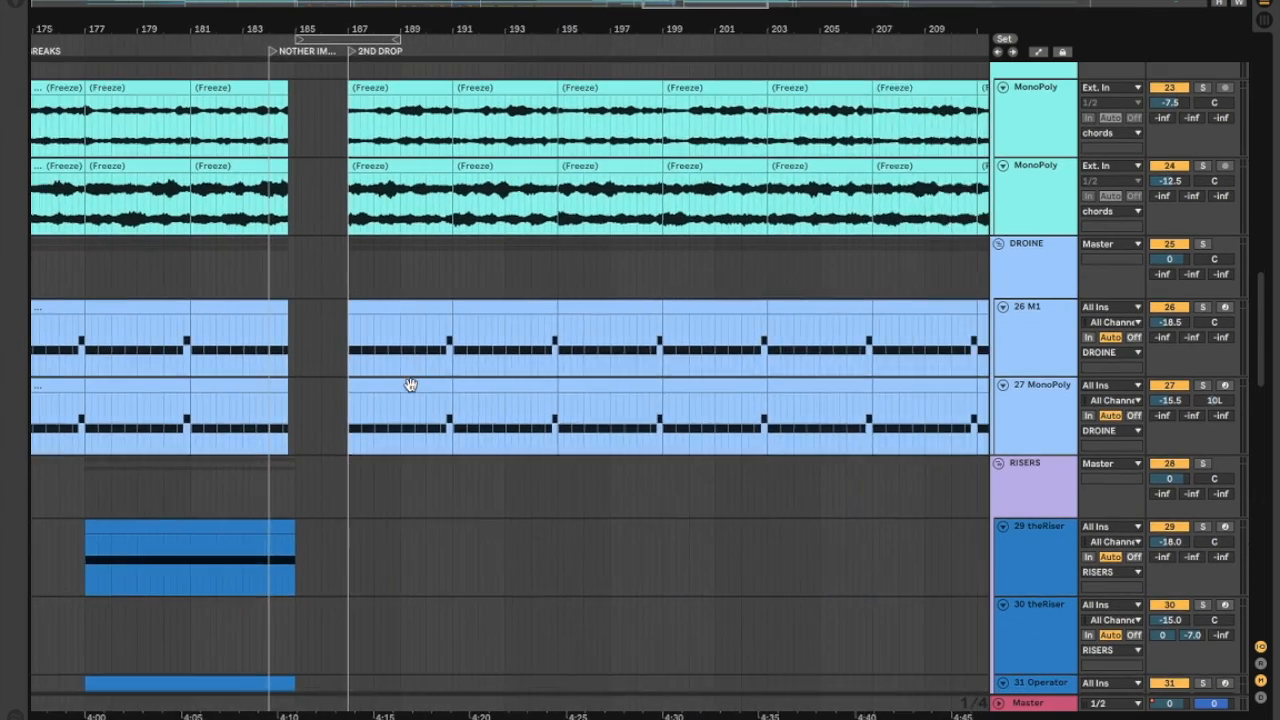
{"action": "scroll", "coordinate": [410, 383], "scroll_direction": "right", "scroll_amount": 8}
{"action": "scroll", "coordinate": [515, 491], "scroll_direction": "down", "scroll_amount": 5}
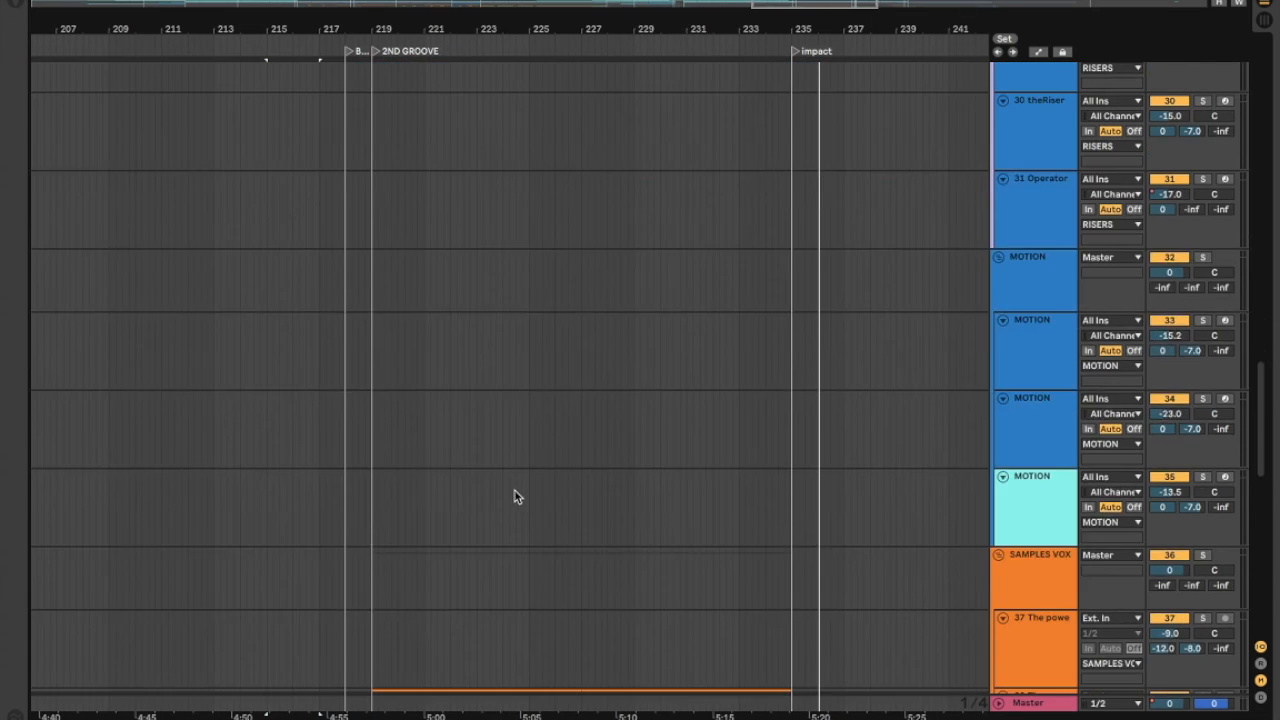
{"action": "scroll", "coordinate": [515, 491], "scroll_direction": "down", "scroll_amount": 4}
{"action": "left_click", "coordinate": [455, 505]}
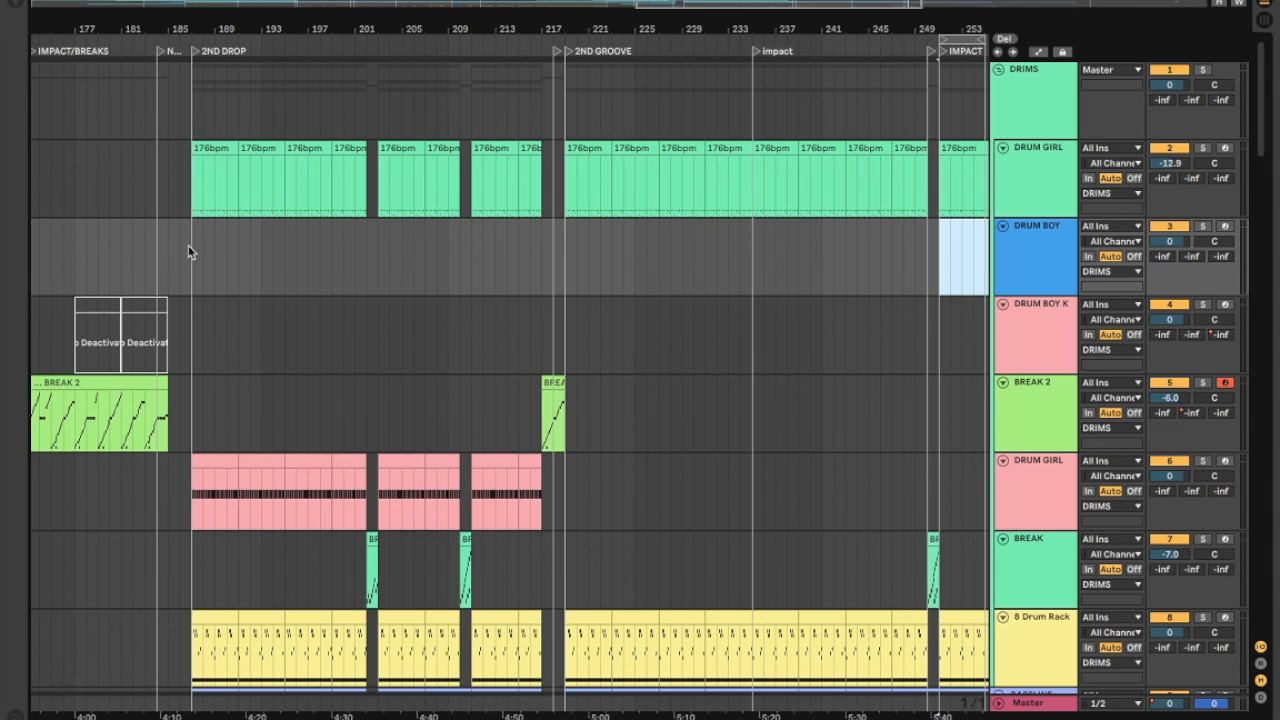
Highlight the empty DRUM BOY lane from the 2ND DROP marker to the 2ND GROOVE marker.
{"action": "mouse_move", "coordinate": [193, 252]}
{"action": "left_mouse_down"}
{"action": "mouse_move", "coordinate": [556, 247]}
{"action": "mouse_move", "coordinate": [209, 263]}
{"action": "left_mouse_up"}
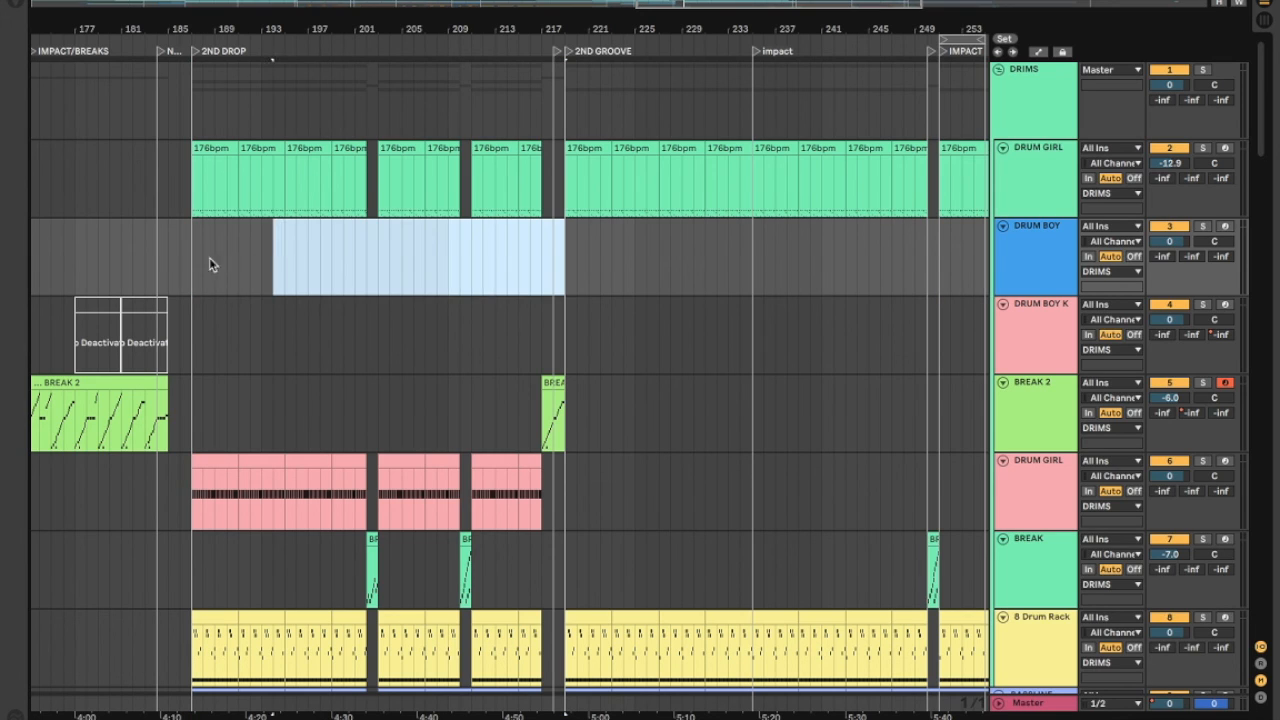
{"action": "scroll", "coordinate": [466, 290], "scroll_direction": "right", "scroll_amount": 10}
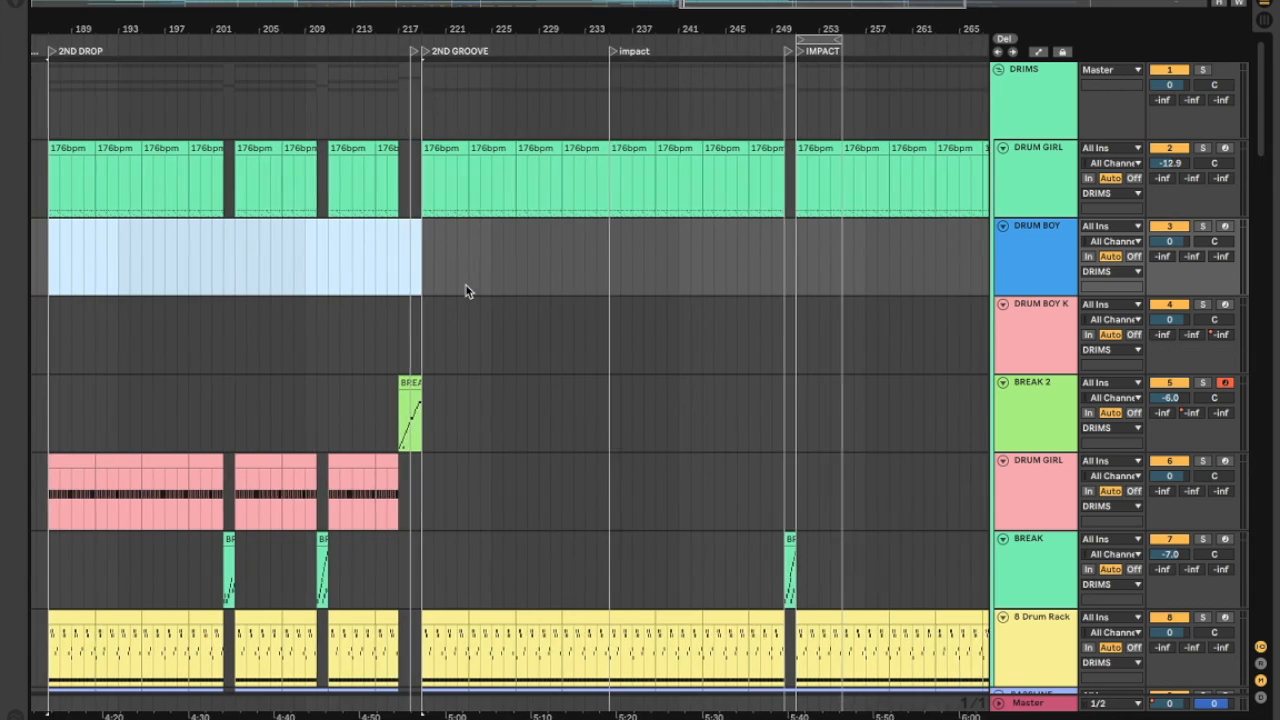